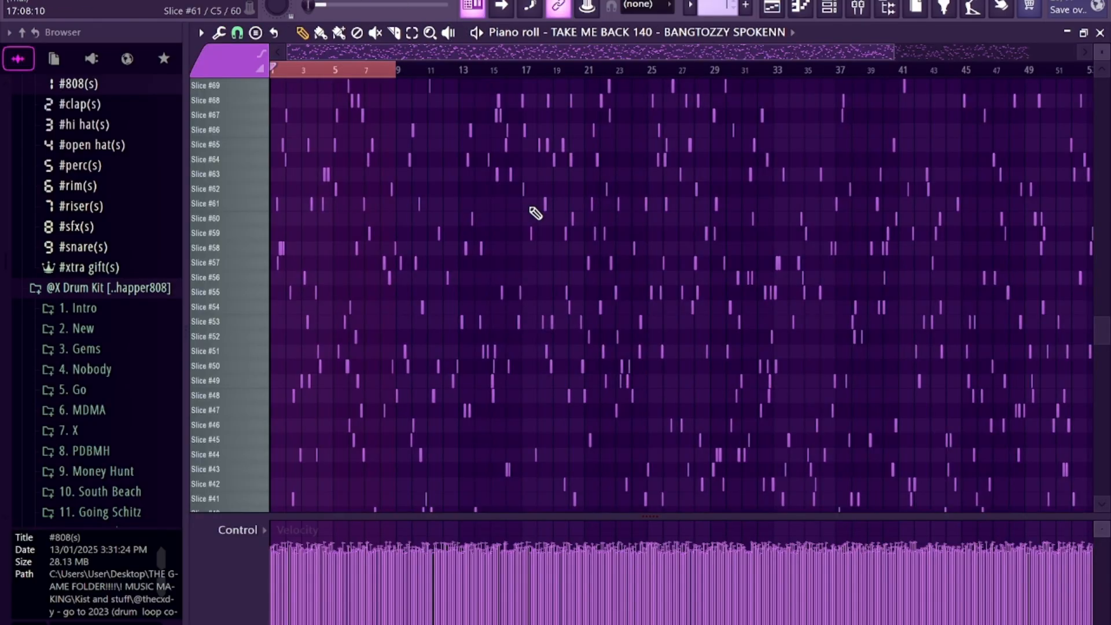
- Inspect the TAKE ME BACK 140 sample's Fruity Slicer settings from the channel rack and close both windows
{"action": "scroll", "coordinate": [535, 213], "scroll_direction": "down", "scroll_amount": 2, "text": "ctrl"}
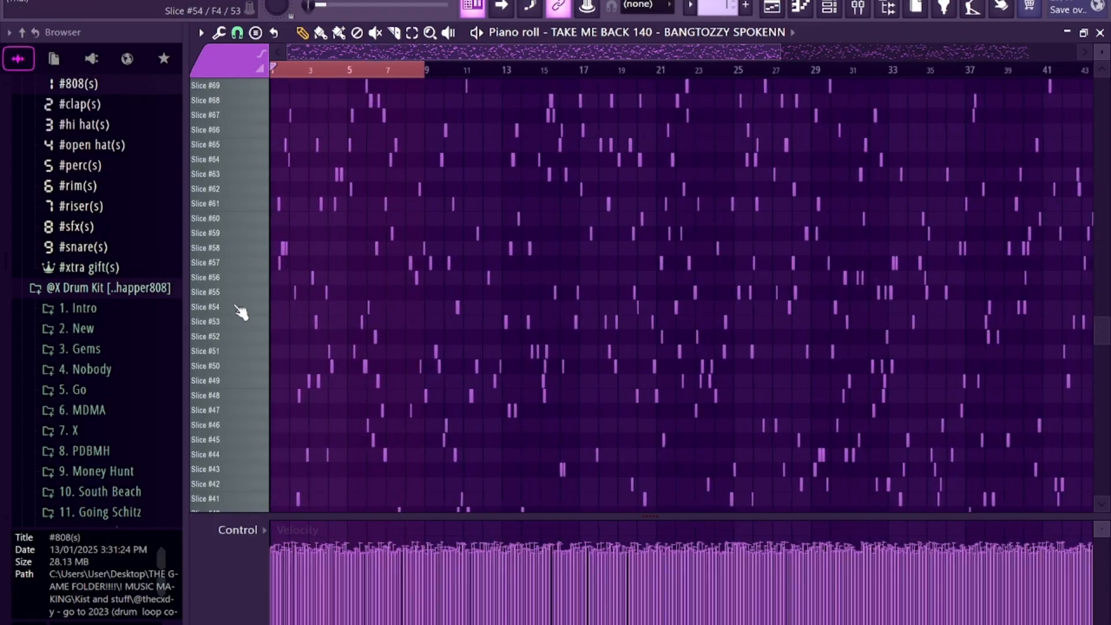
{"action": "scroll", "coordinate": [240, 291], "scroll_direction": "up", "scroll_amount": 5, "text": "ctrl"}
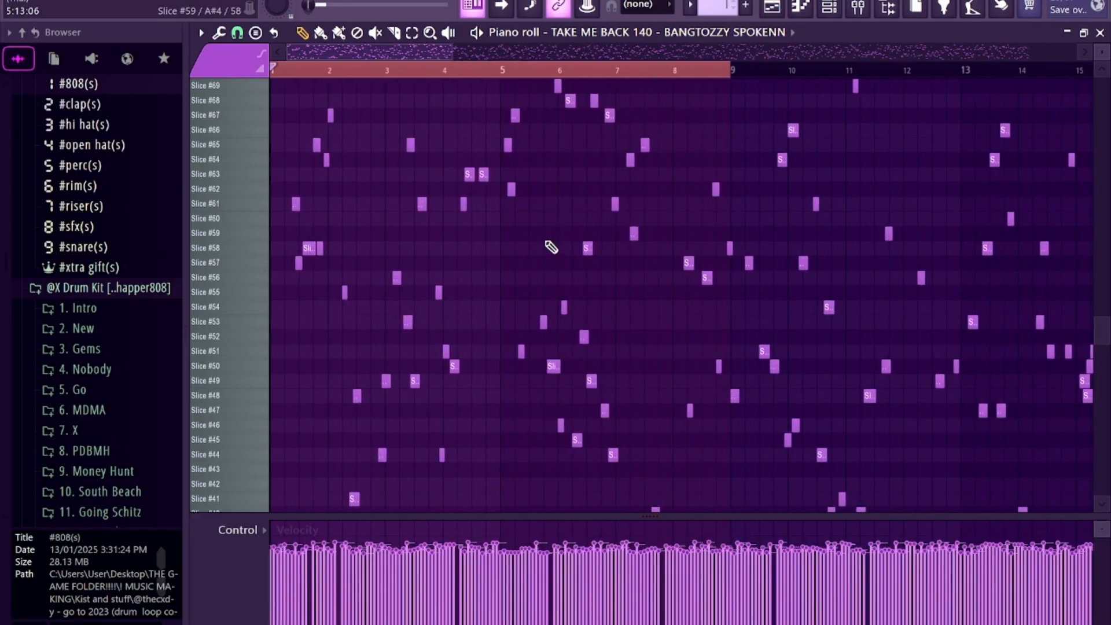
{"action": "left_click", "coordinate": [841, 21]}
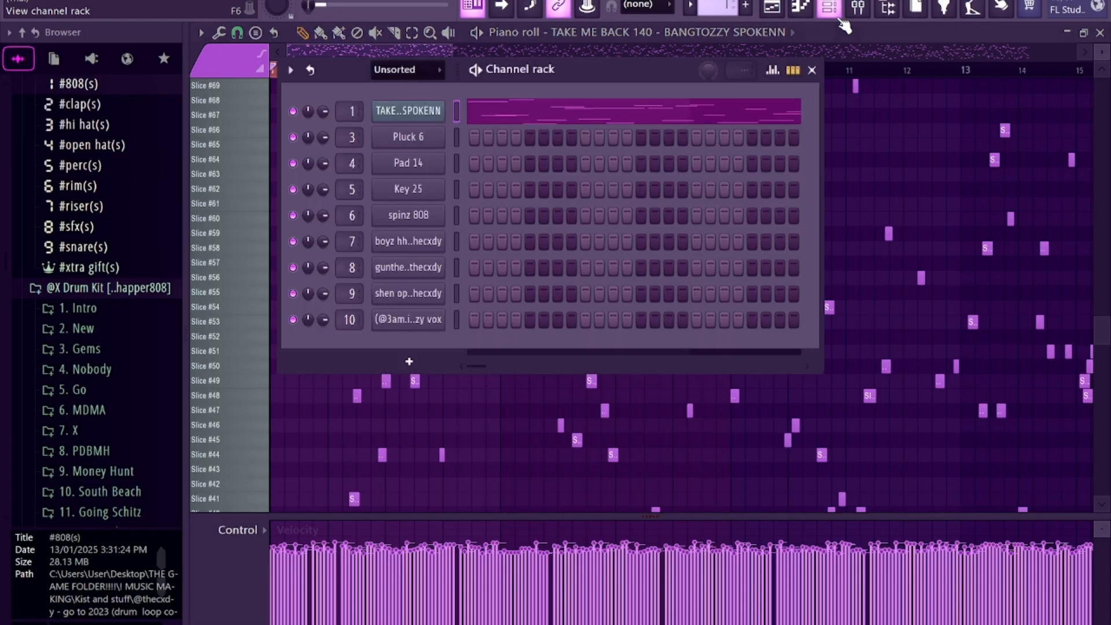
{"action": "left_click", "coordinate": [411, 113]}
{"action": "left_click_drag", "start_coordinate": [415, 118], "coordinate": [485, 127]}
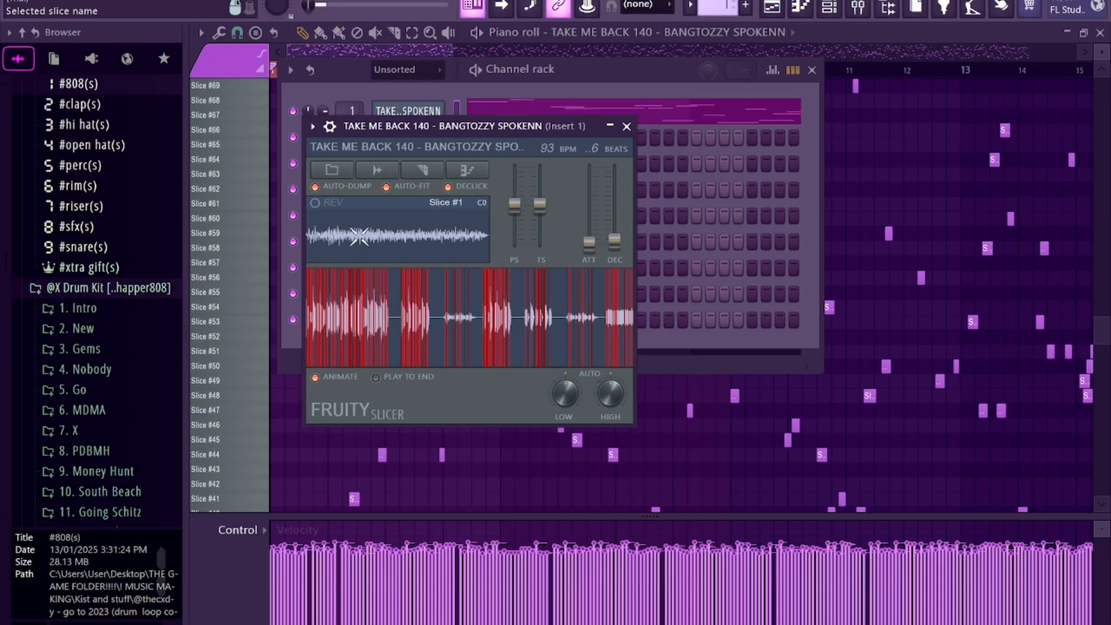
{"action": "left_click", "coordinate": [626, 126]}
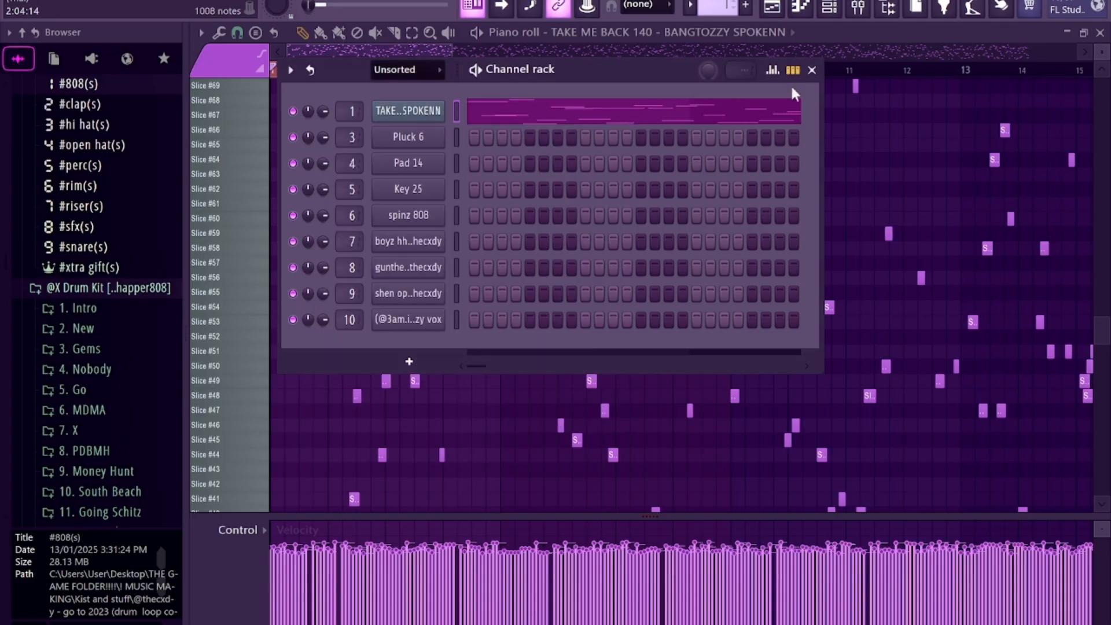
{"action": "left_click", "coordinate": [812, 70]}
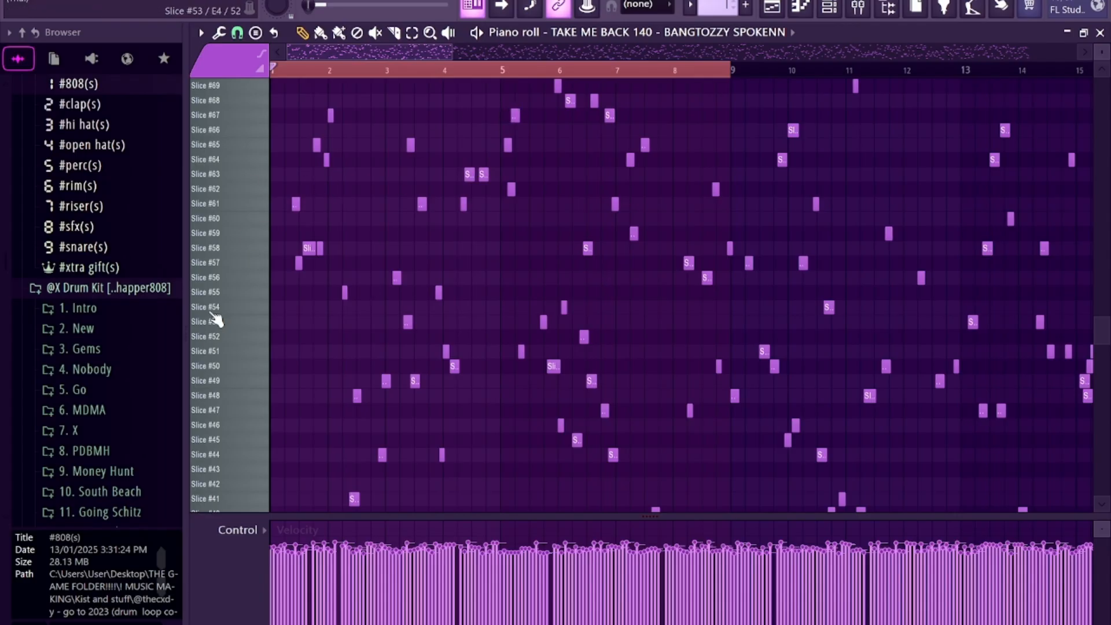
{"action": "scroll", "coordinate": [255, 341], "scroll_direction": "up", "scroll_amount": 2}
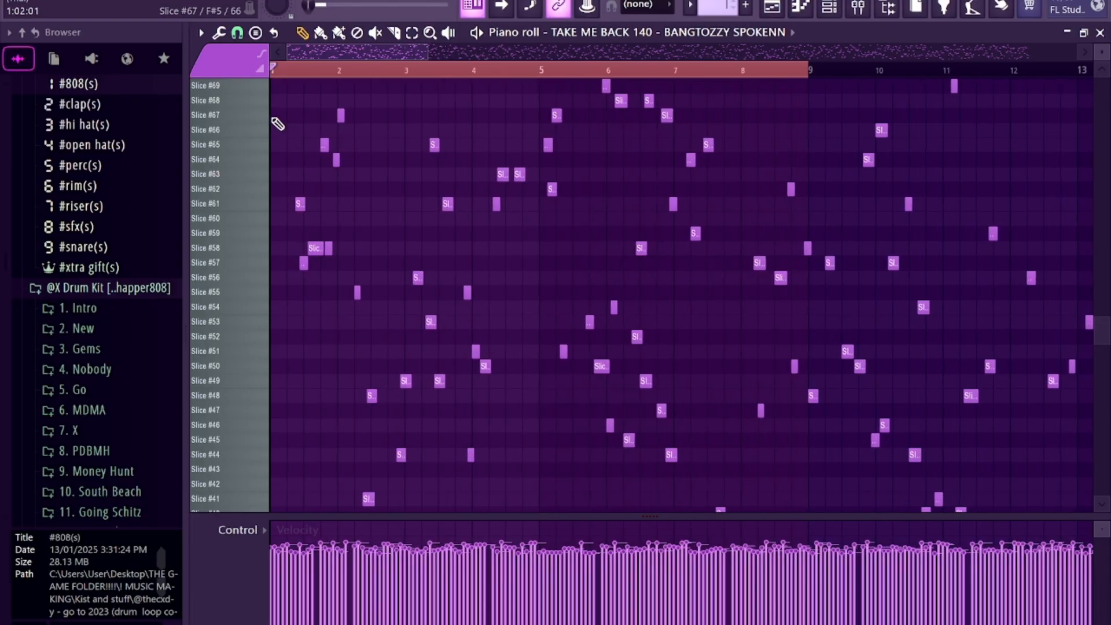
{"action": "left_click", "coordinate": [219, 34]}
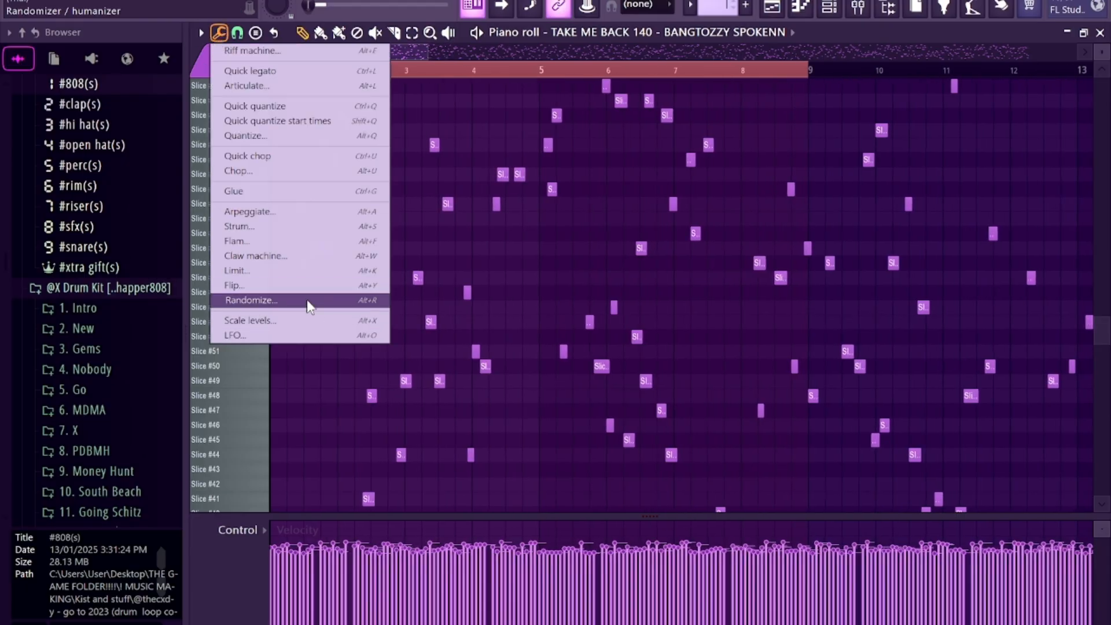
{"action": "left_click", "coordinate": [289, 28]}
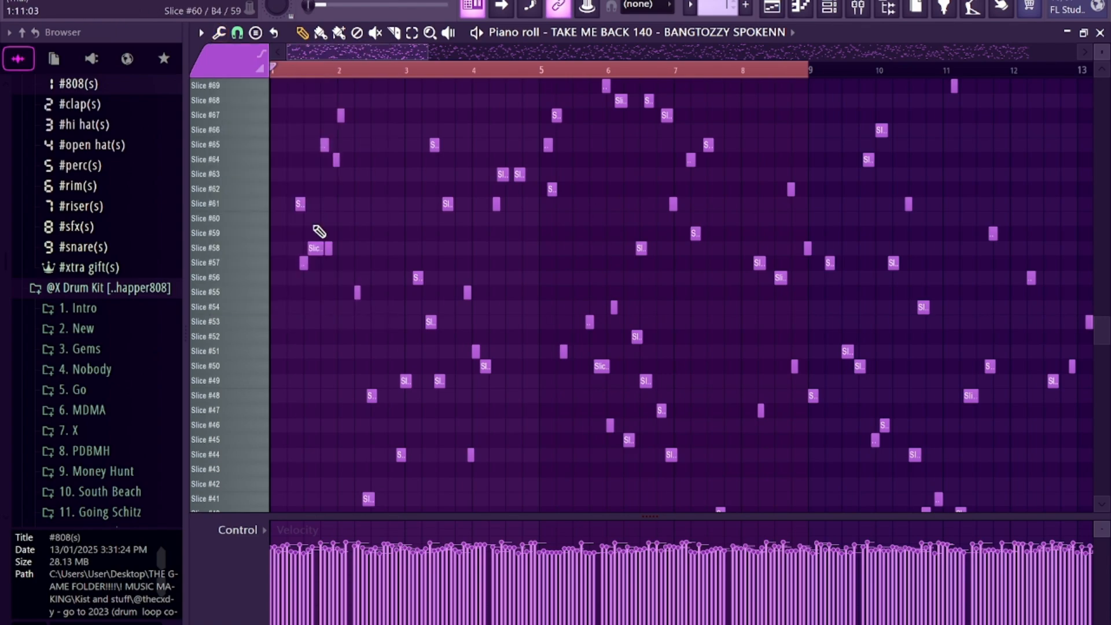
- Play the sliced sample's notes across the first eight bars of the piano roll
{"action": "scroll", "coordinate": [633, 242], "scroll_direction": "down", "scroll_amount": 6, "text": "ctrl"}
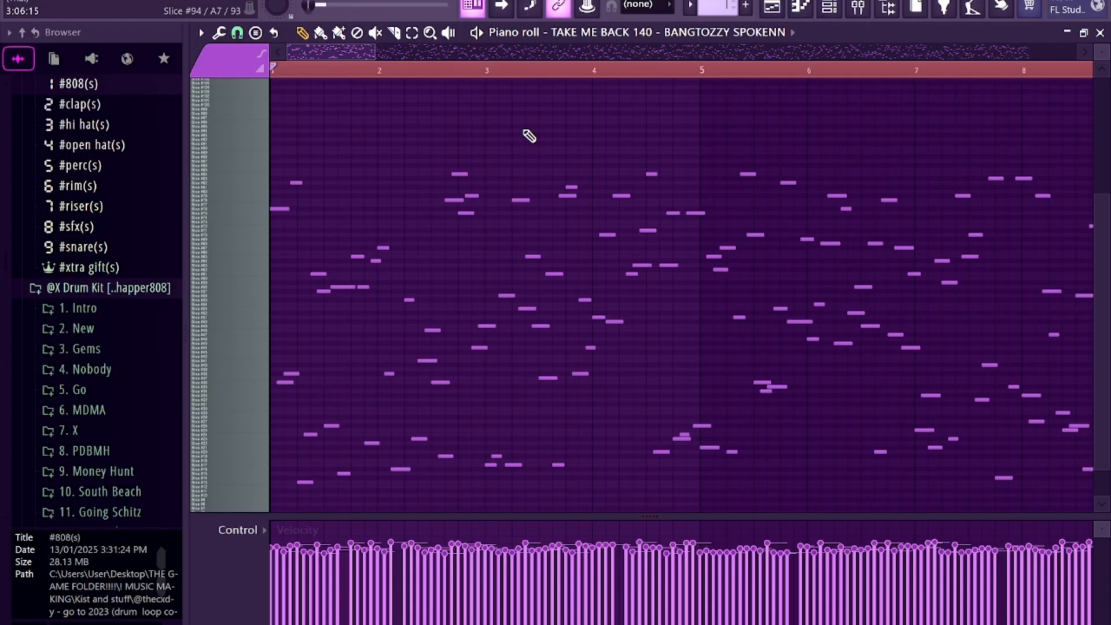
{"action": "key", "text": "space"}
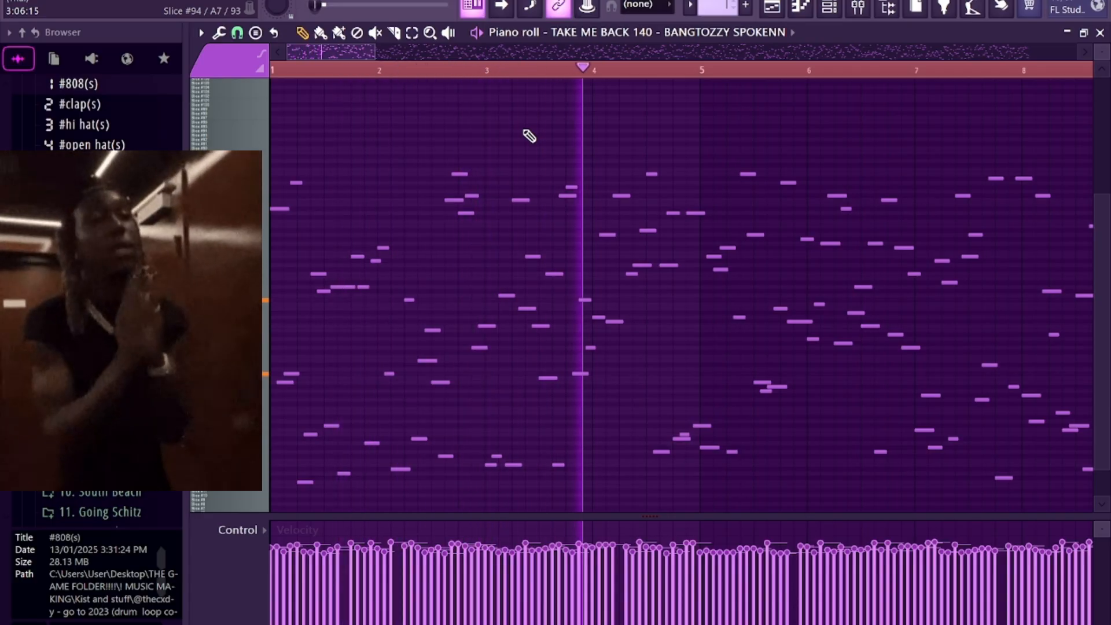
{"action": "scroll", "coordinate": [526, 136], "scroll_direction": "down", "scroll_amount": 1}
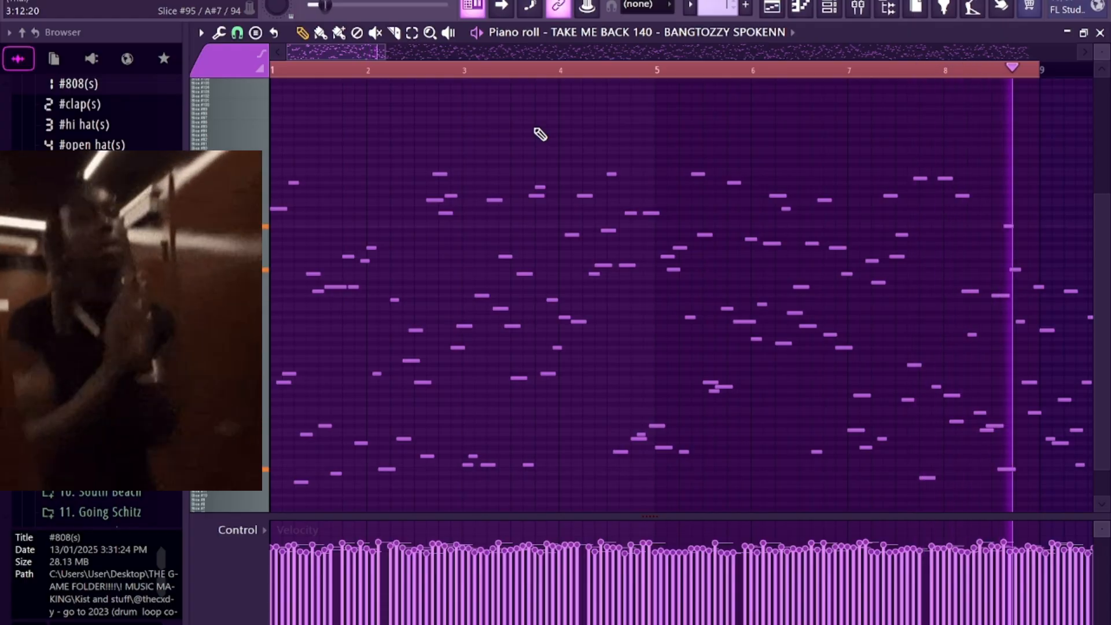
- Inspect the Fruity parametric EQ 2 and Gross Beat settings on mixer Insert 1
{"action": "key", "text": "F9"}
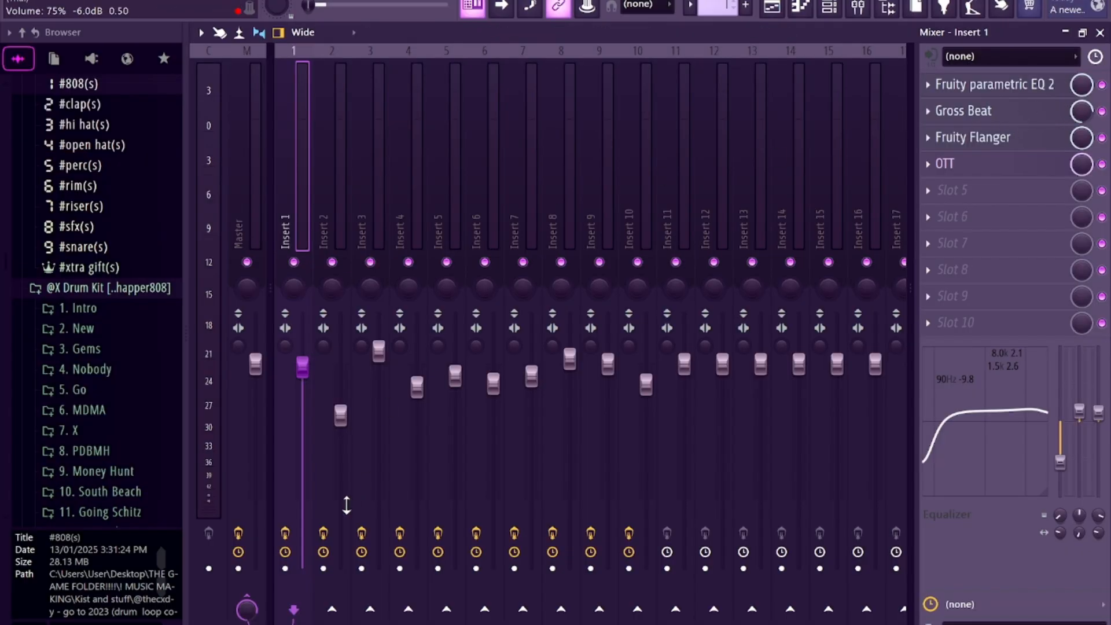
{"action": "key", "text": "F9"}
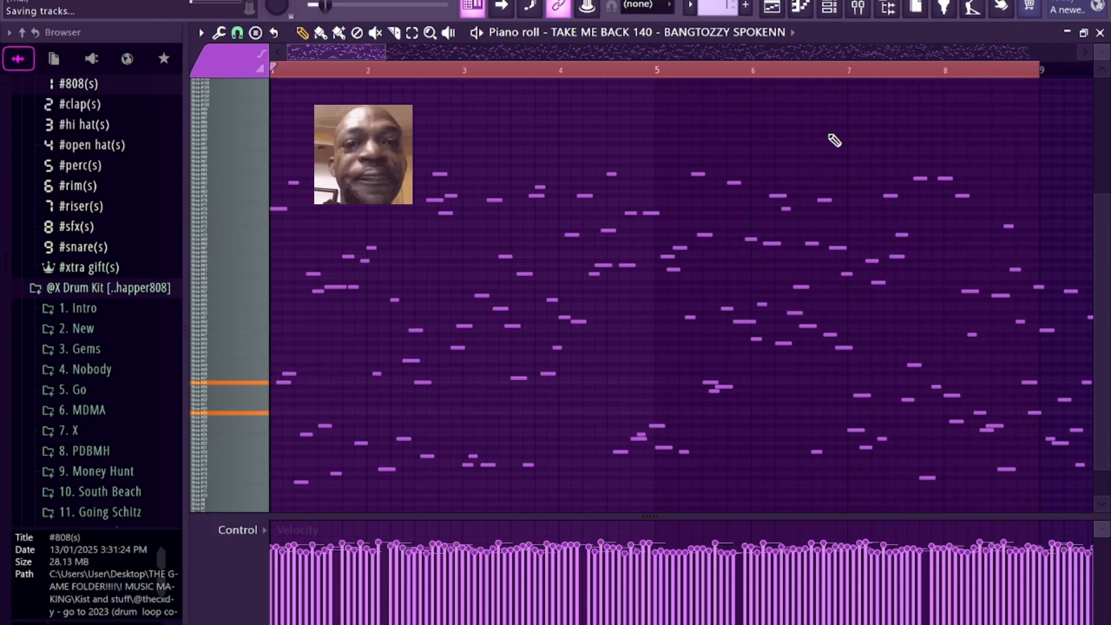
{"action": "key", "text": "F9"}
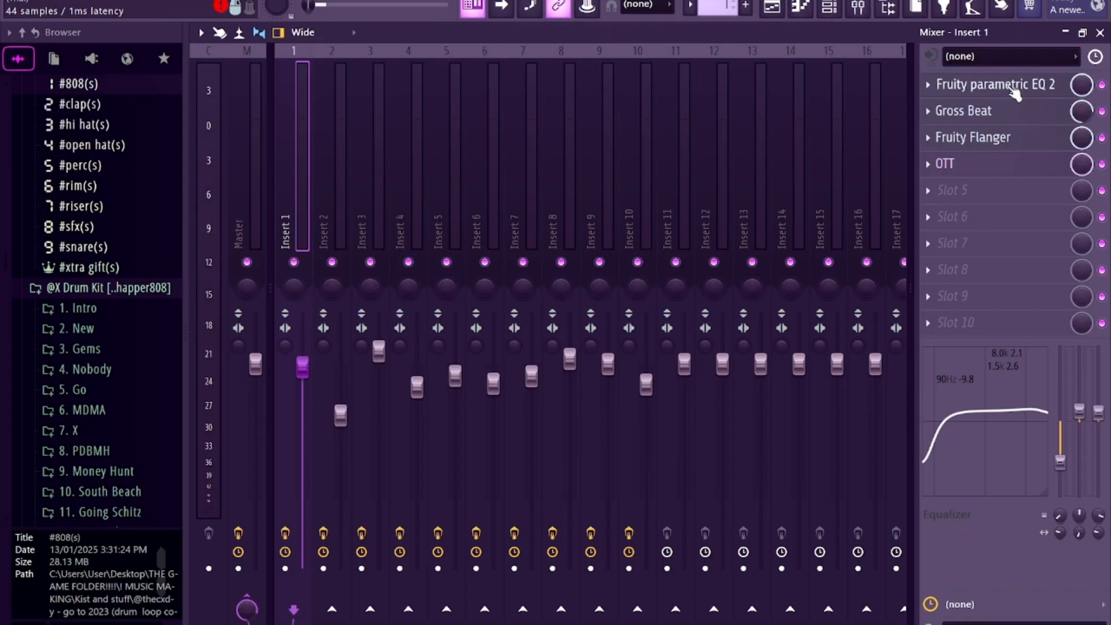
{"action": "left_click", "coordinate": [1013, 88]}
{"action": "left_click", "coordinate": [1013, 88]}
{"action": "left_click", "coordinate": [1007, 111]}
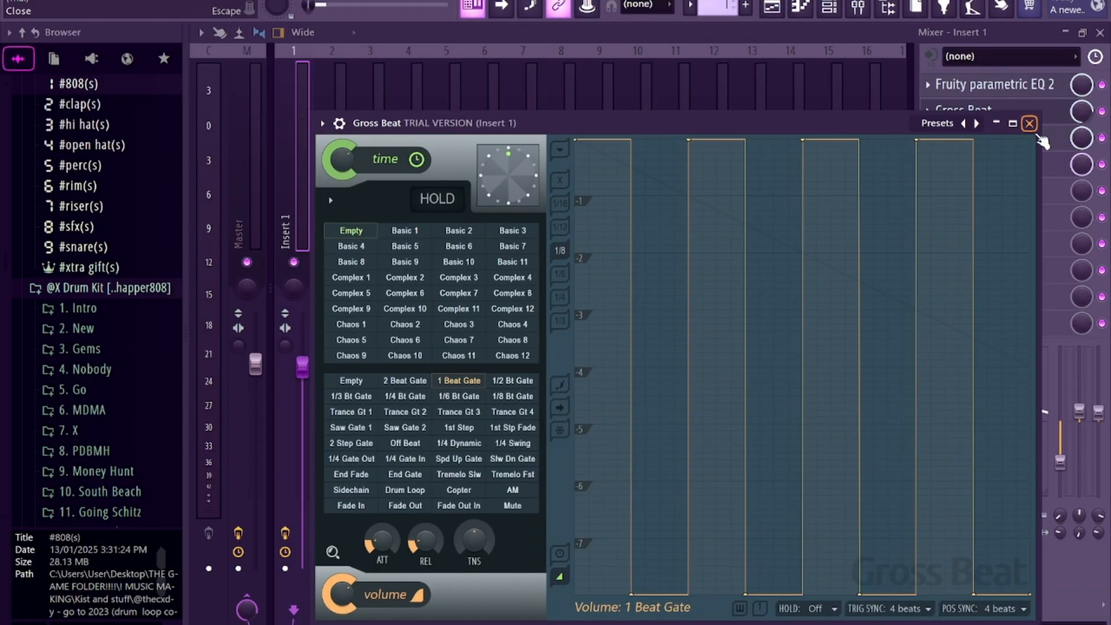
{"action": "left_click", "coordinate": [1030, 123]}
- Inspect the Fruity Flanger's settings and preset list and the OTT settings on Insert 1
{"action": "left_click", "coordinate": [1033, 143]}
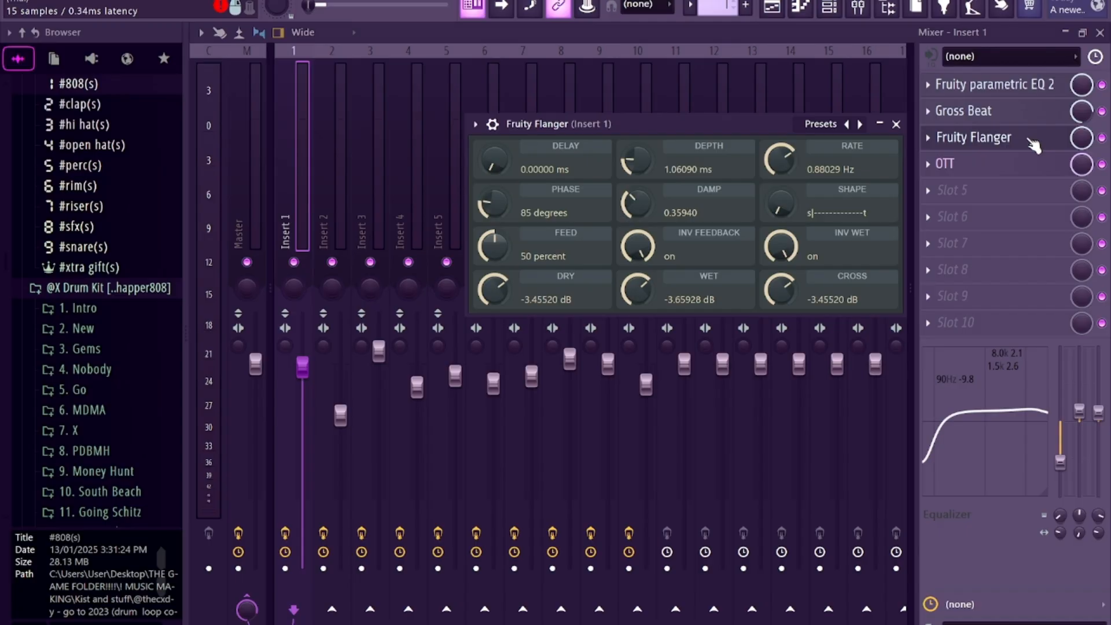
{"action": "left_click", "coordinate": [811, 125]}
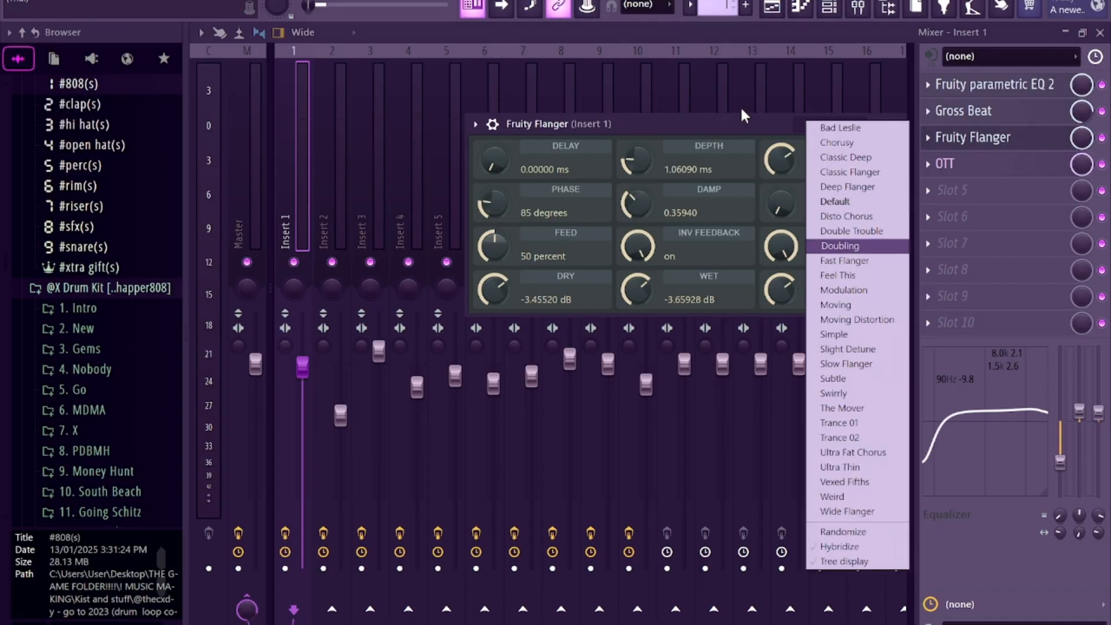
{"action": "left_click", "coordinate": [745, 132]}
{"action": "left_click", "coordinate": [896, 125]}
{"action": "left_click", "coordinate": [999, 170]}
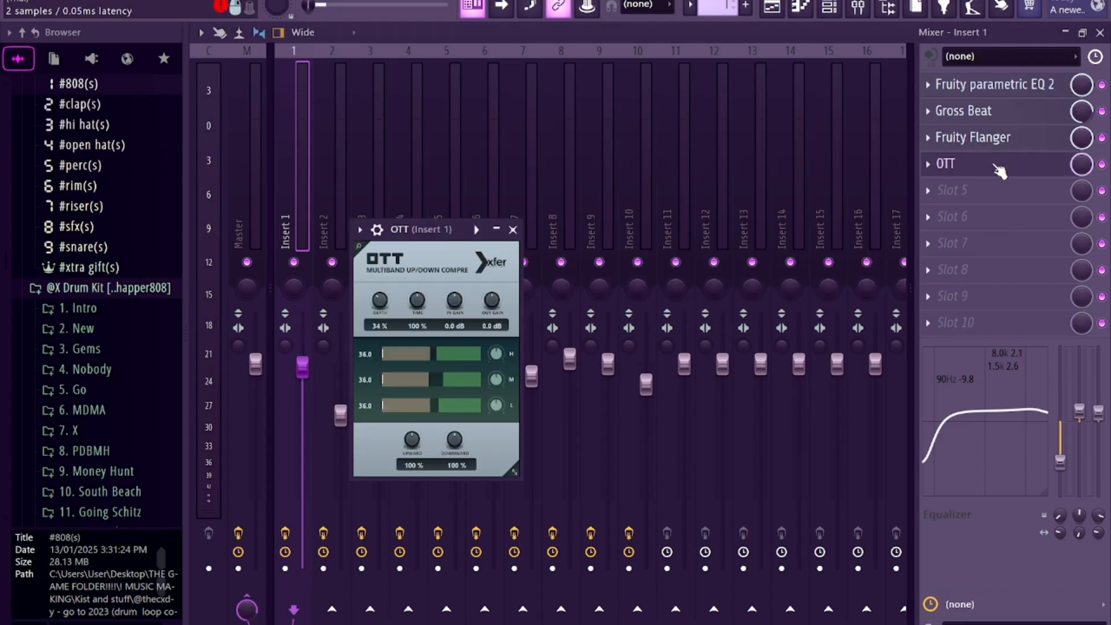
{"action": "left_click", "coordinate": [999, 170]}
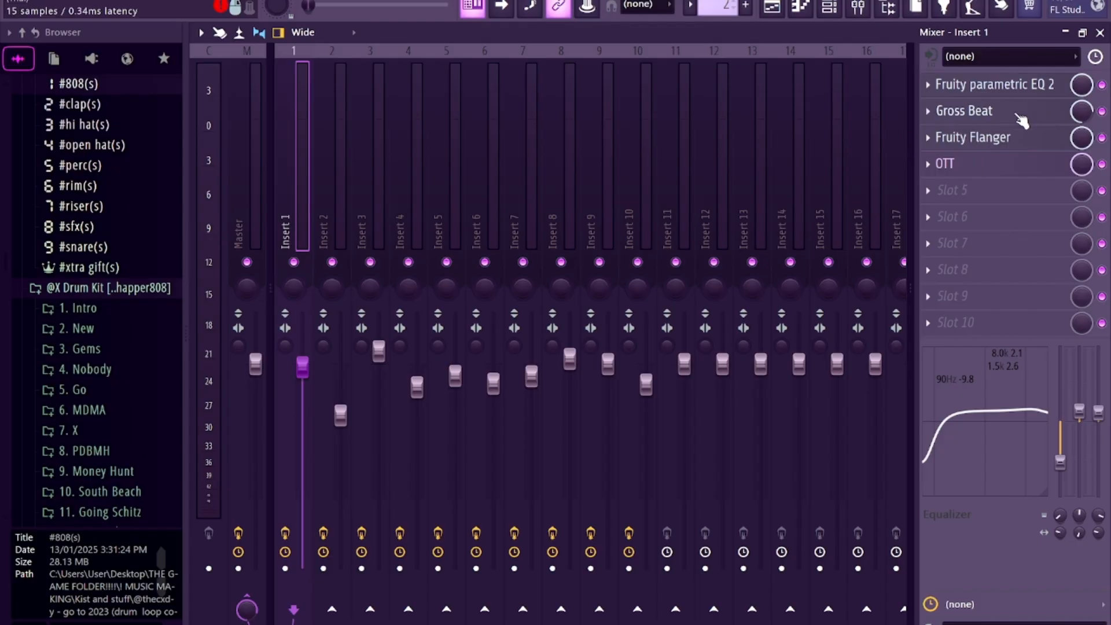
- Disable Gross Beat on Insert 1 and play the sliced sample's notes in pattern 2
{"action": "left_click", "coordinate": [1102, 111]}
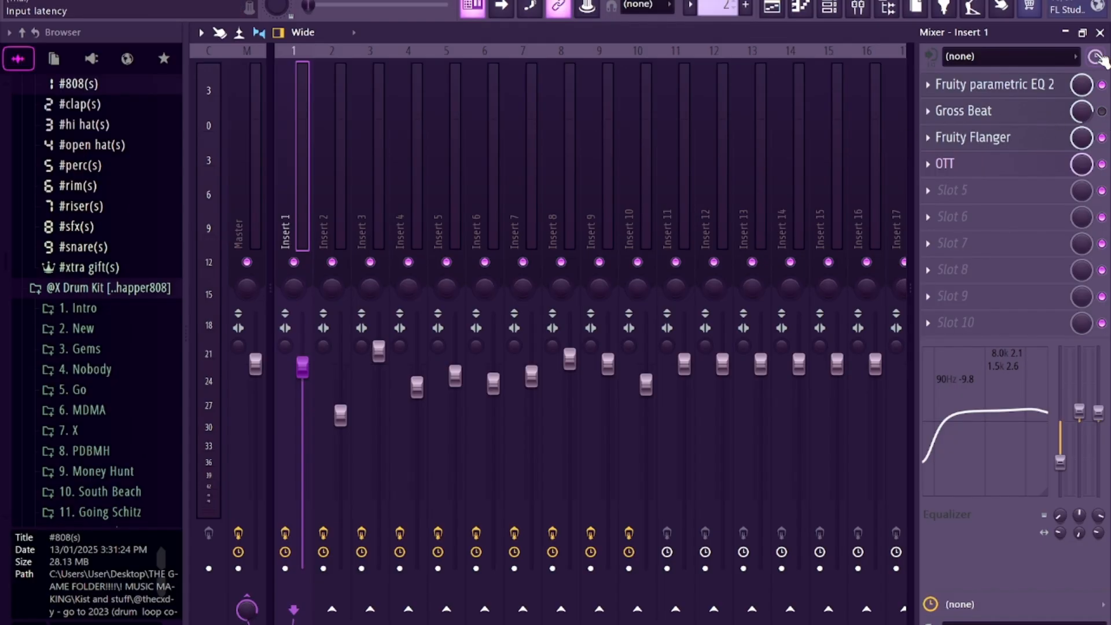
{"action": "left_click", "coordinate": [1101, 33]}
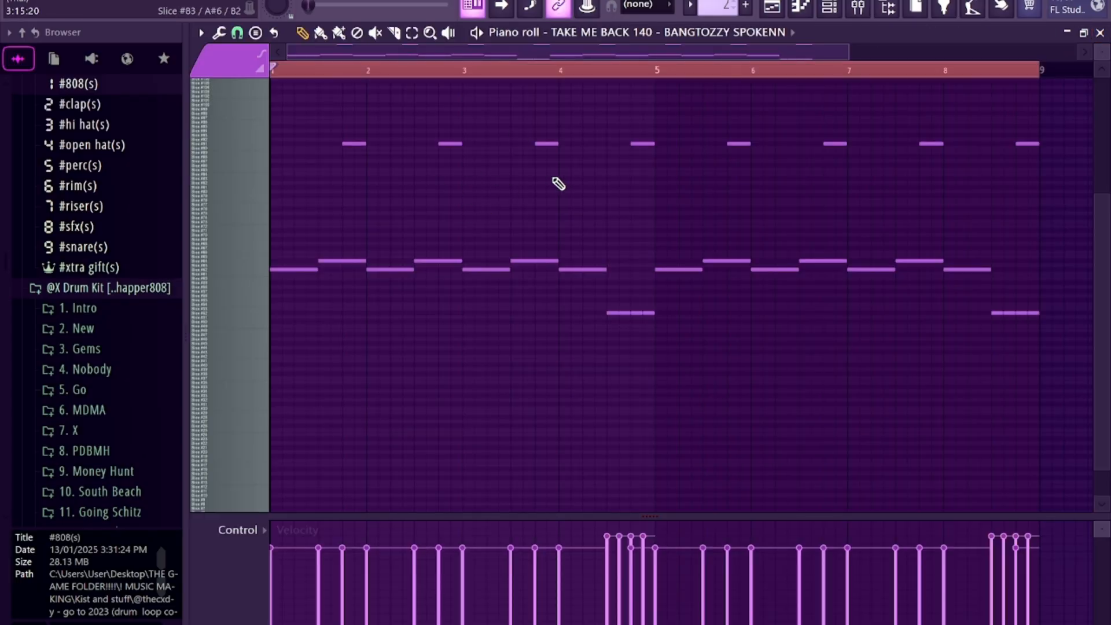
{"action": "key", "text": "space"}
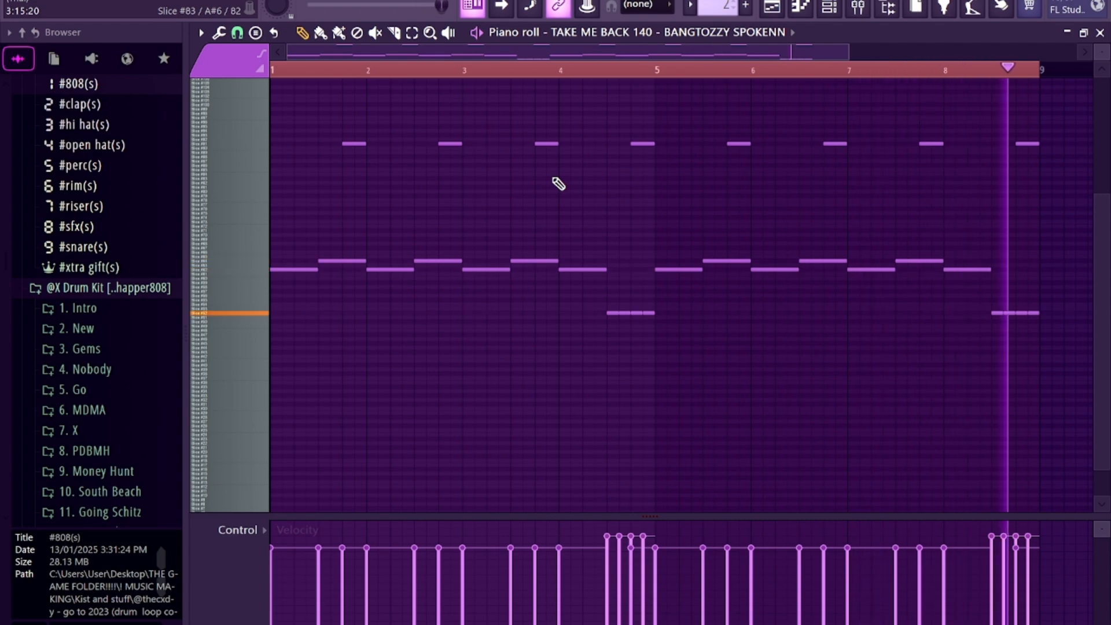
{"action": "key", "text": "F9"}
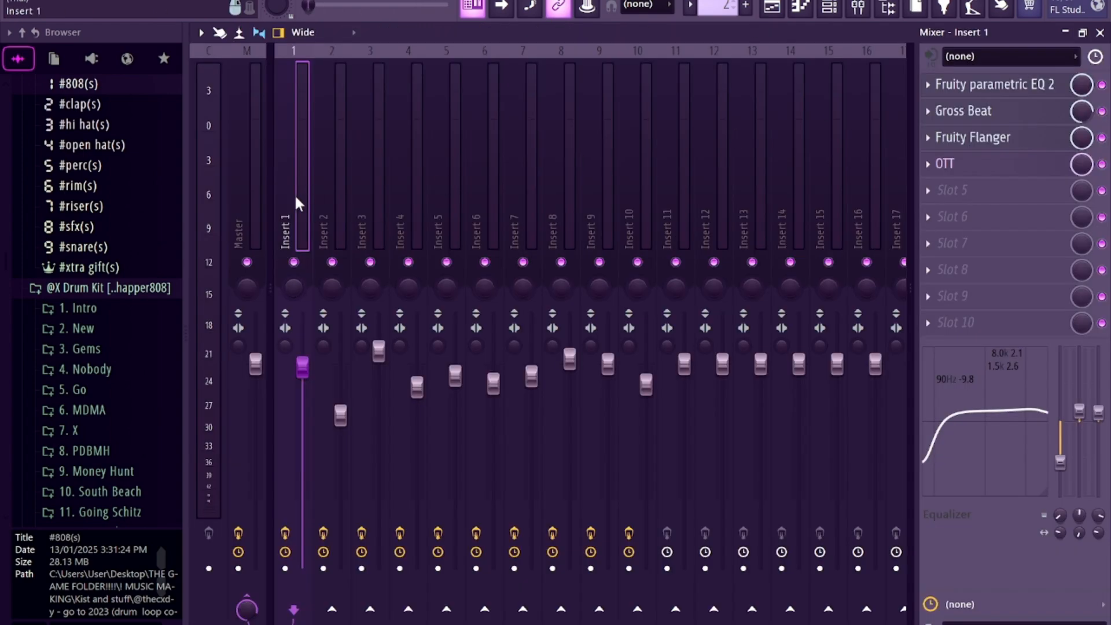
{"action": "key", "text": "F9"}
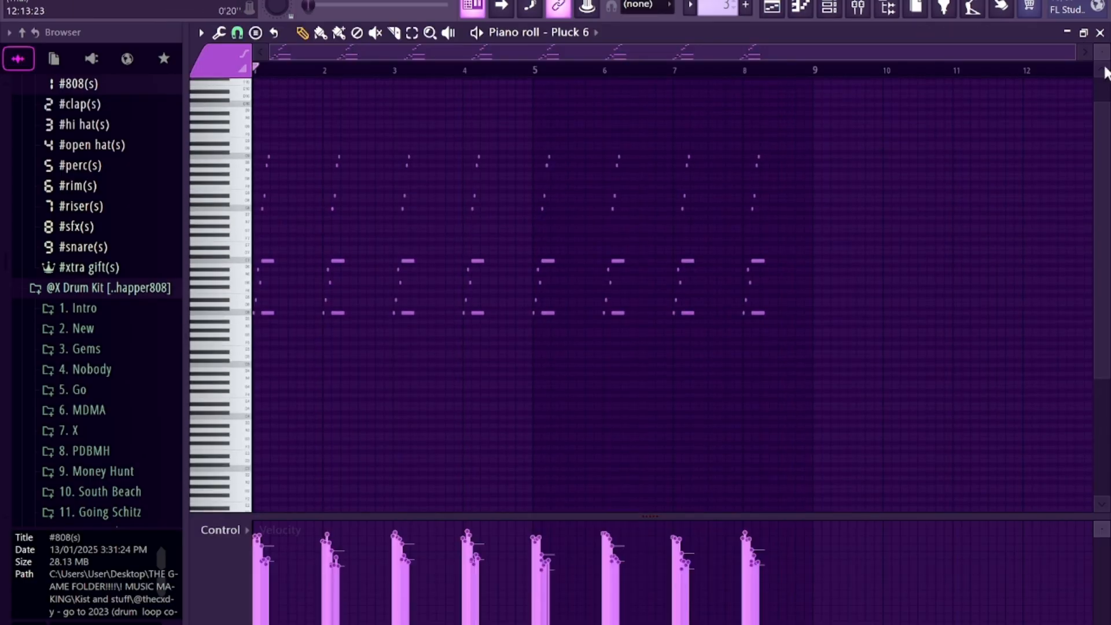
- Examine the Pluck 6 notes of pattern 3 in the piano roll and play them through
{"action": "left_click_drag", "start_coordinate": [1102, 52], "coordinate": [1102, 67]}
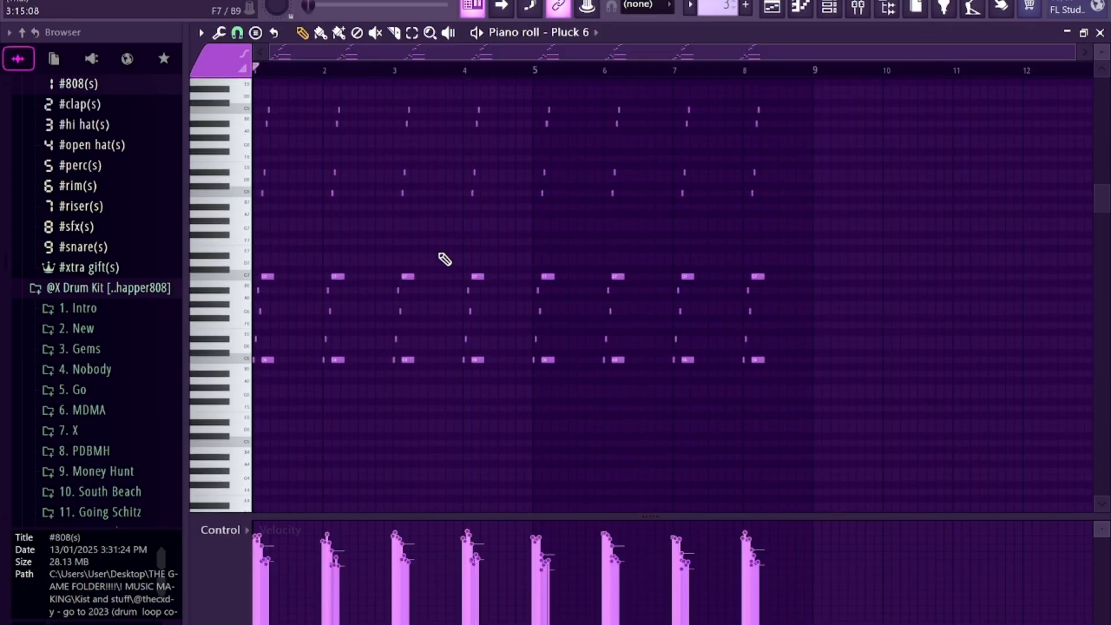
{"action": "scroll", "coordinate": [225, 336], "scroll_direction": "up", "scroll_amount": 4}
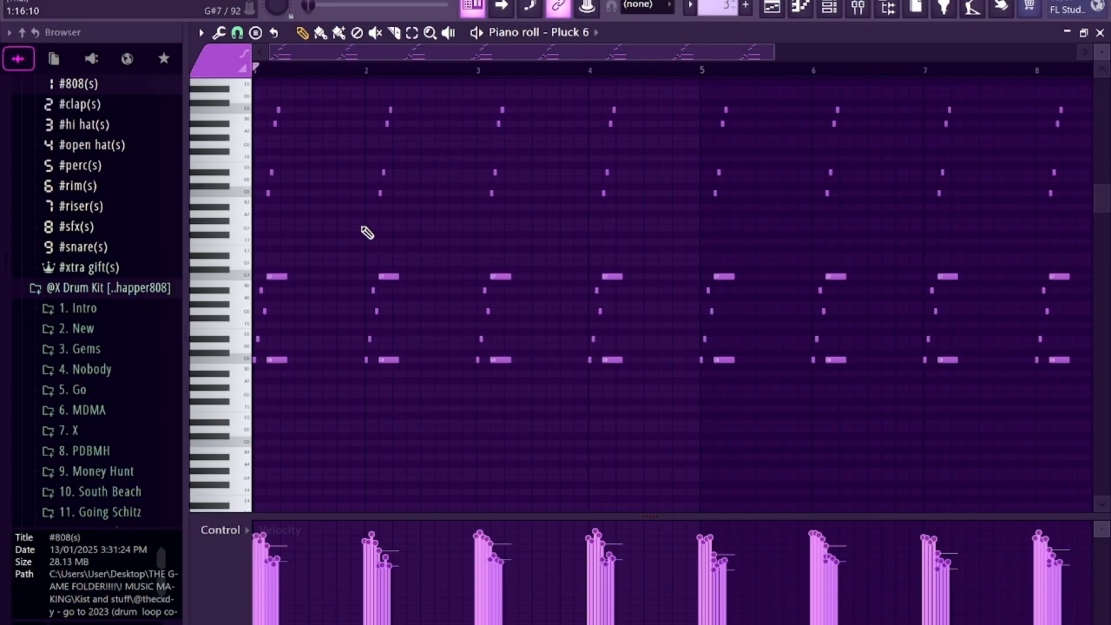
{"action": "scroll", "coordinate": [703, 261], "scroll_direction": "down", "scroll_amount": 2}
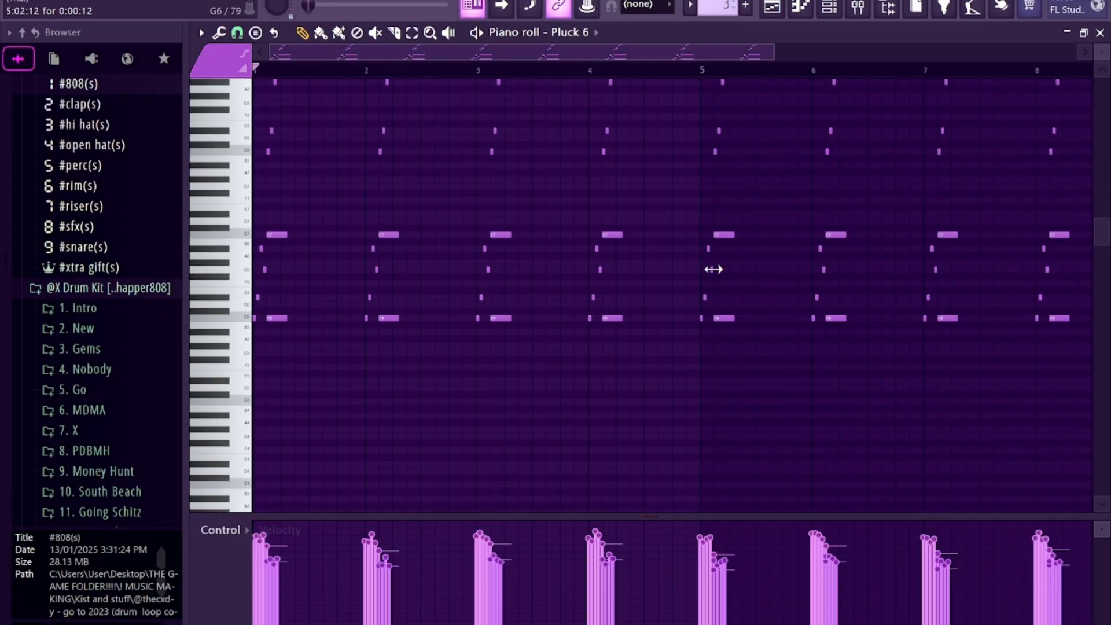
{"action": "scroll", "coordinate": [718, 269], "scroll_direction": "up", "scroll_amount": 3}
{"action": "scroll", "coordinate": [731, 279], "scroll_direction": "down", "scroll_amount": 1}
{"action": "key", "text": "space"}
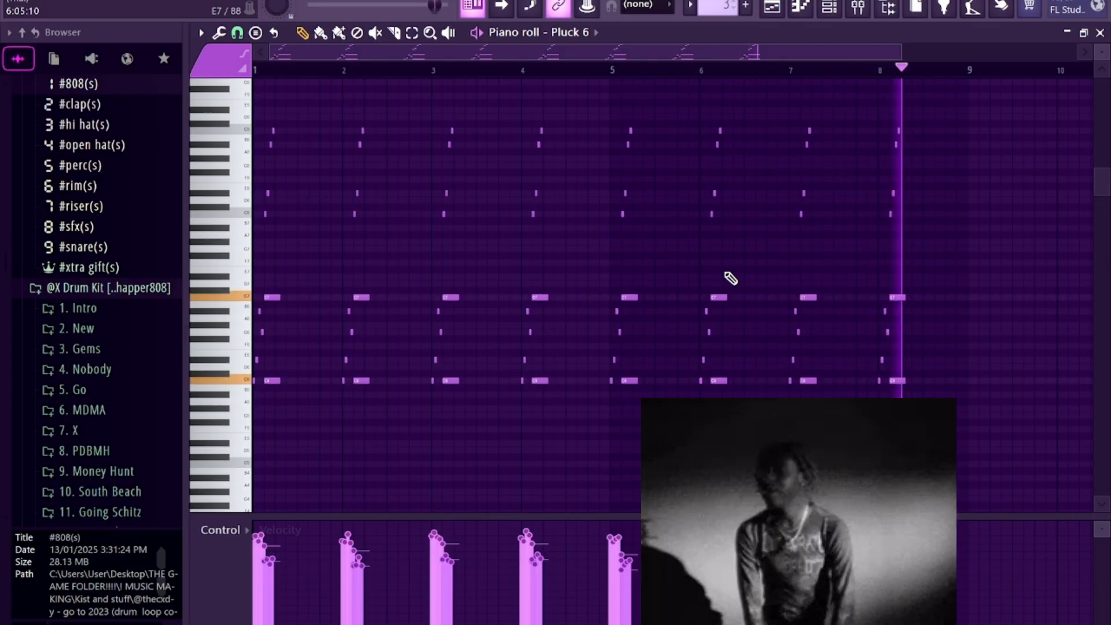
- Inspect the Fruity parametric EQ 2, Fruity delay 2, Fruity Reeverb 2 and OTT effects on mixer Insert 3
{"action": "key", "text": "F9"}
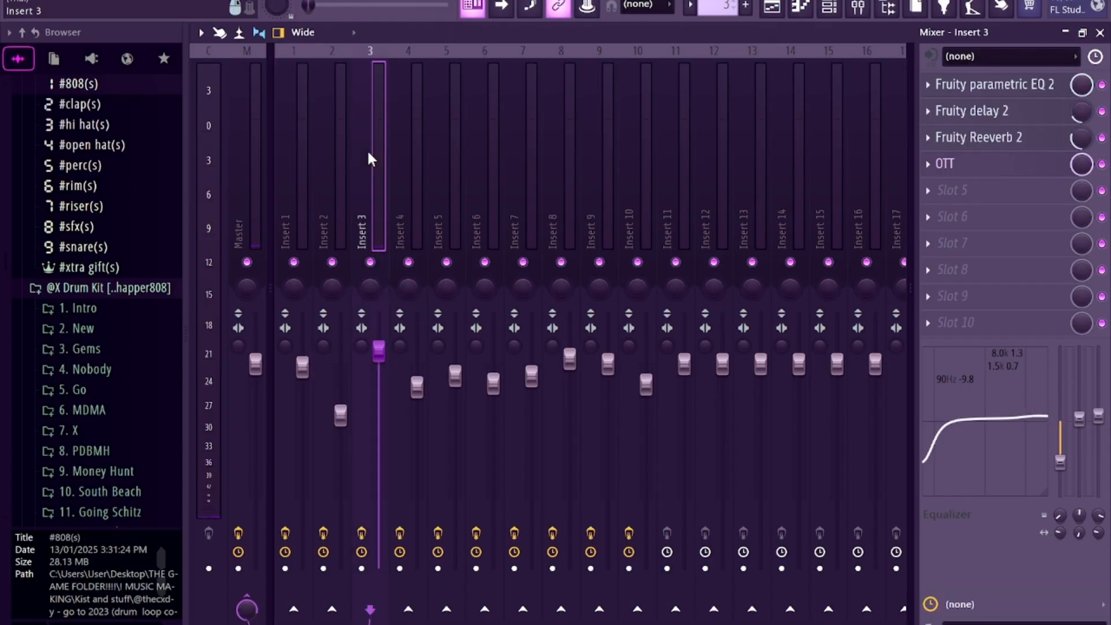
{"action": "left_click", "coordinate": [1006, 86]}
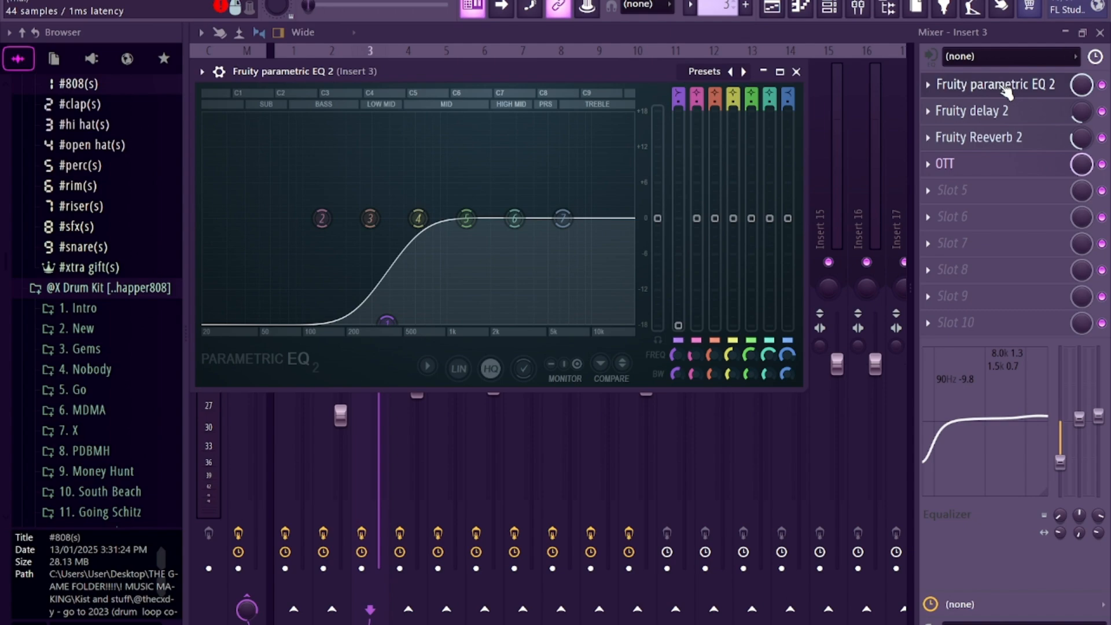
{"action": "left_click", "coordinate": [1006, 86]}
{"action": "left_click", "coordinate": [1017, 113]}
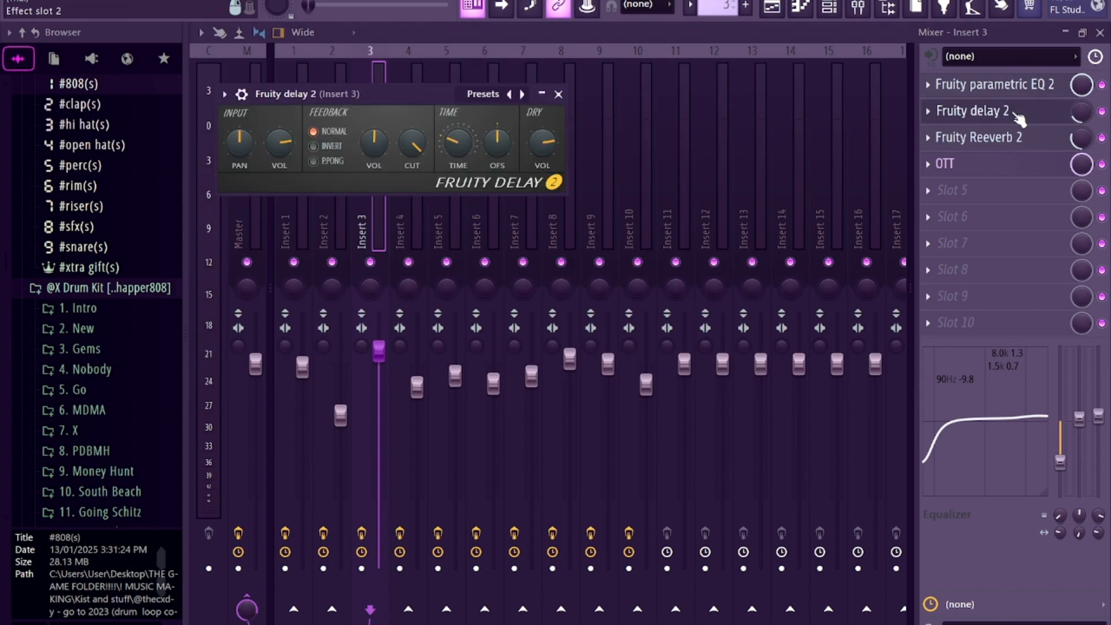
{"action": "left_click", "coordinate": [1017, 115]}
{"action": "left_click", "coordinate": [1014, 140]}
{"action": "left_click", "coordinate": [1014, 142]}
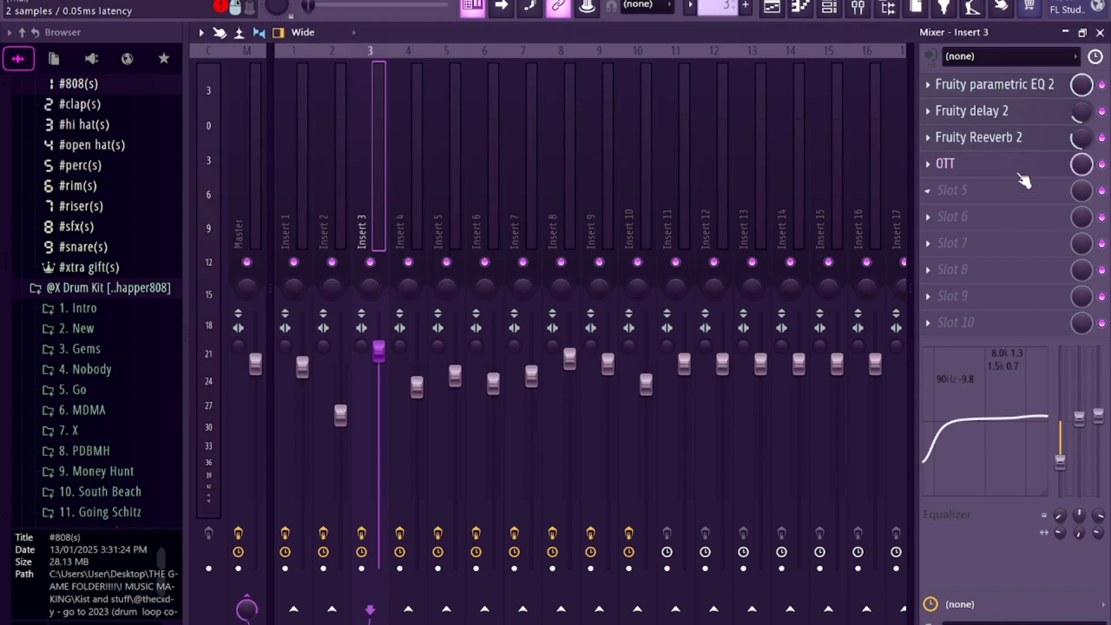
{"action": "left_click", "coordinate": [1021, 174]}
{"action": "left_click", "coordinate": [1024, 177]}
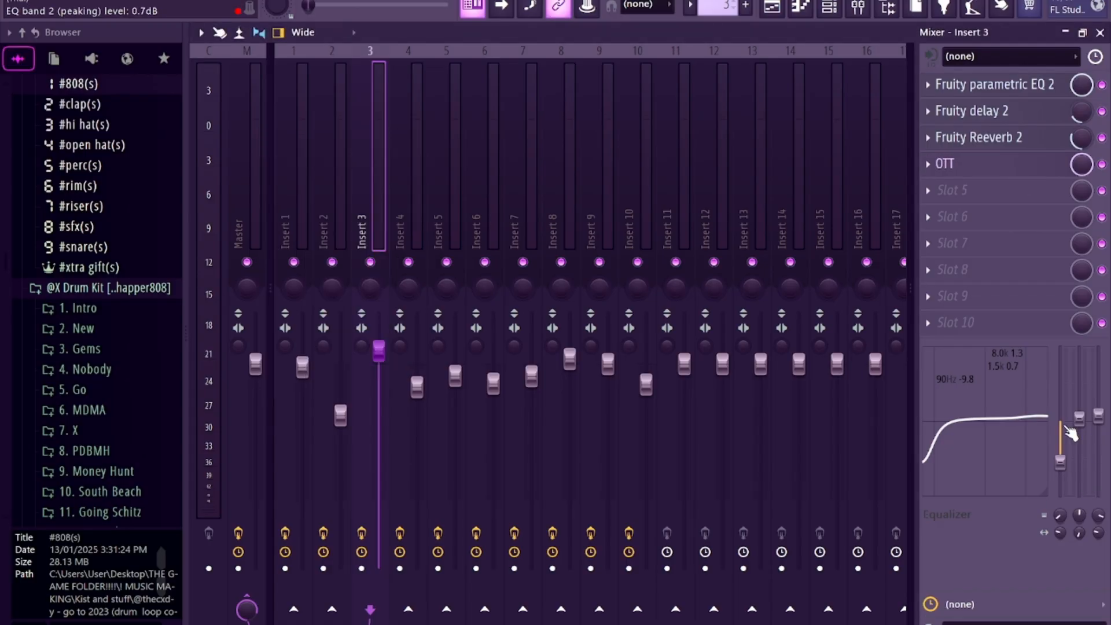
{"action": "left_click", "coordinate": [340, 215]}
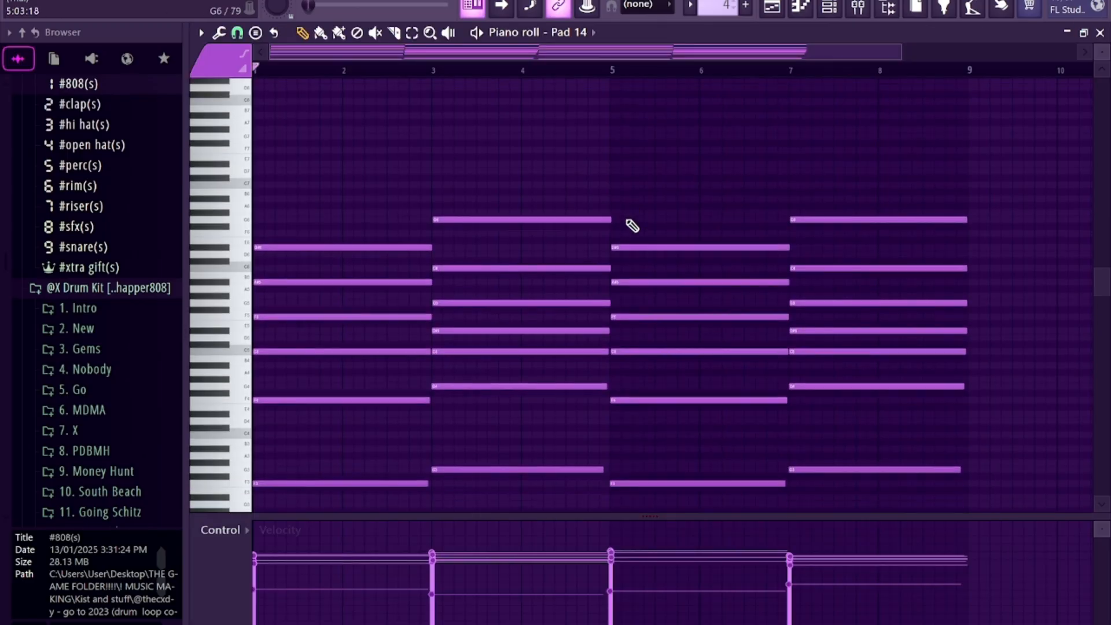
- Examine the Pad 14 chords in the piano roll and play them through
{"action": "scroll", "coordinate": [632, 226], "scroll_direction": "down", "scroll_amount": 3}
{"action": "left_click_drag", "start_coordinate": [1102, 53], "coordinate": [1102, 59]}
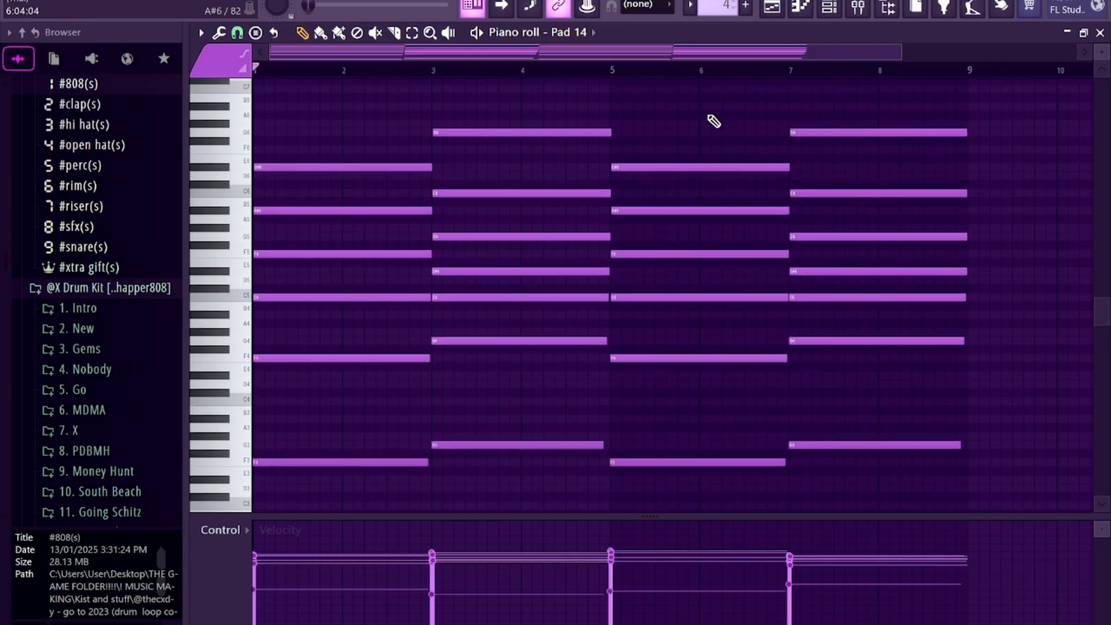
{"action": "key", "text": "space"}
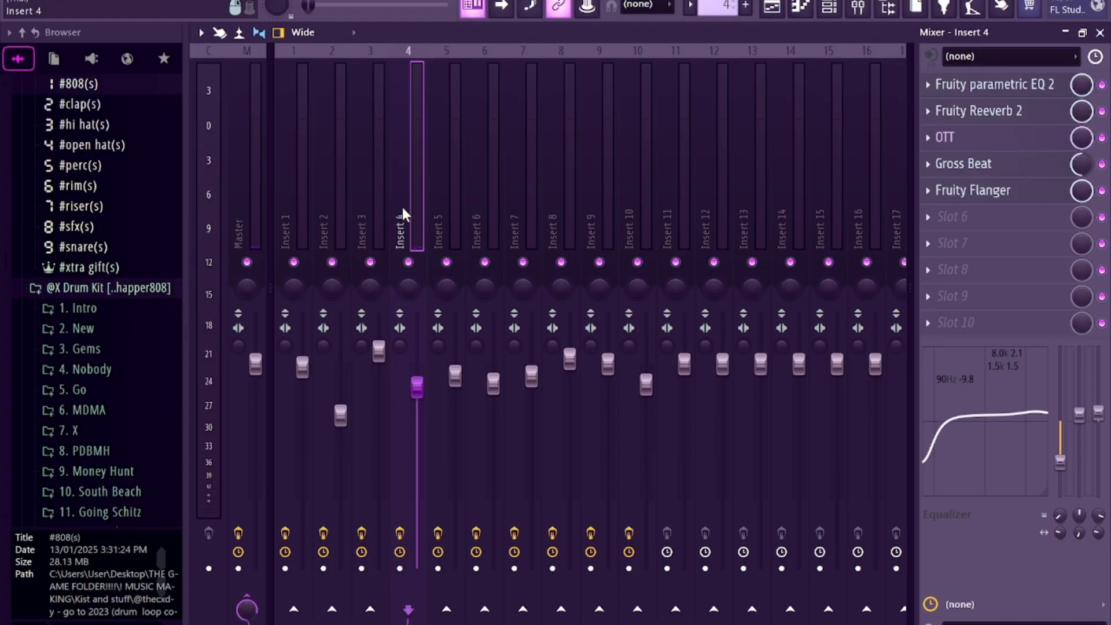
- Inspect the Fruity parametric EQ 2, Fruity Reeverb 2, OTT and Gross Beat effects on mixer Insert 4
{"action": "left_click", "coordinate": [1021, 85]}
{"action": "left_click", "coordinate": [1034, 90]}
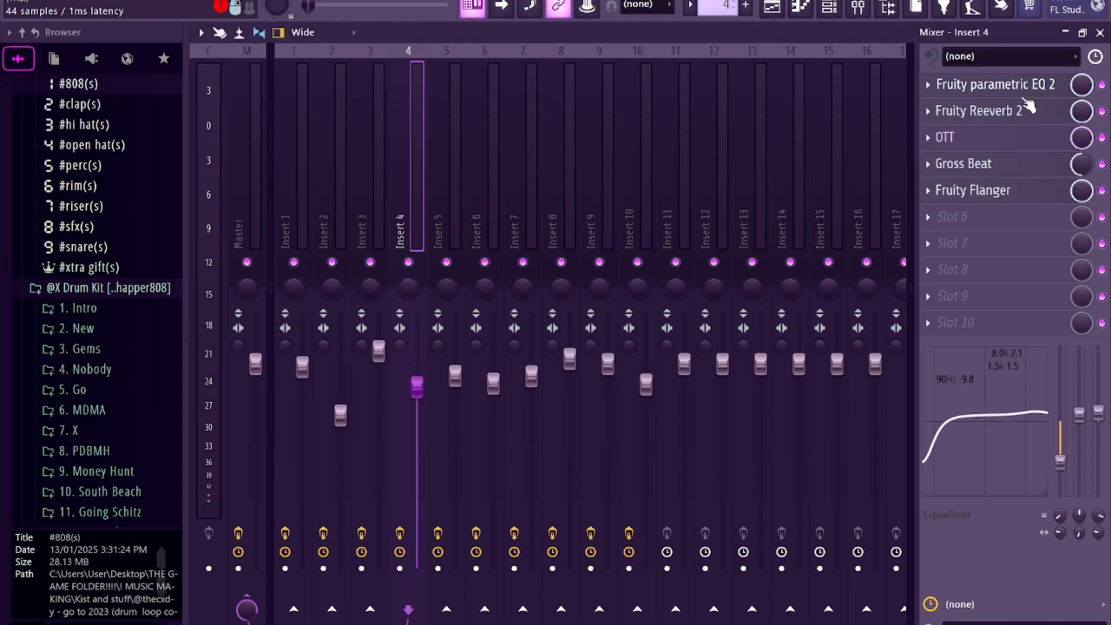
{"action": "left_click", "coordinate": [1019, 111]}
{"action": "left_click", "coordinate": [1021, 112]}
{"action": "left_click", "coordinate": [1024, 145]}
{"action": "left_click", "coordinate": [1022, 148]}
{"action": "left_click", "coordinate": [1025, 166]}
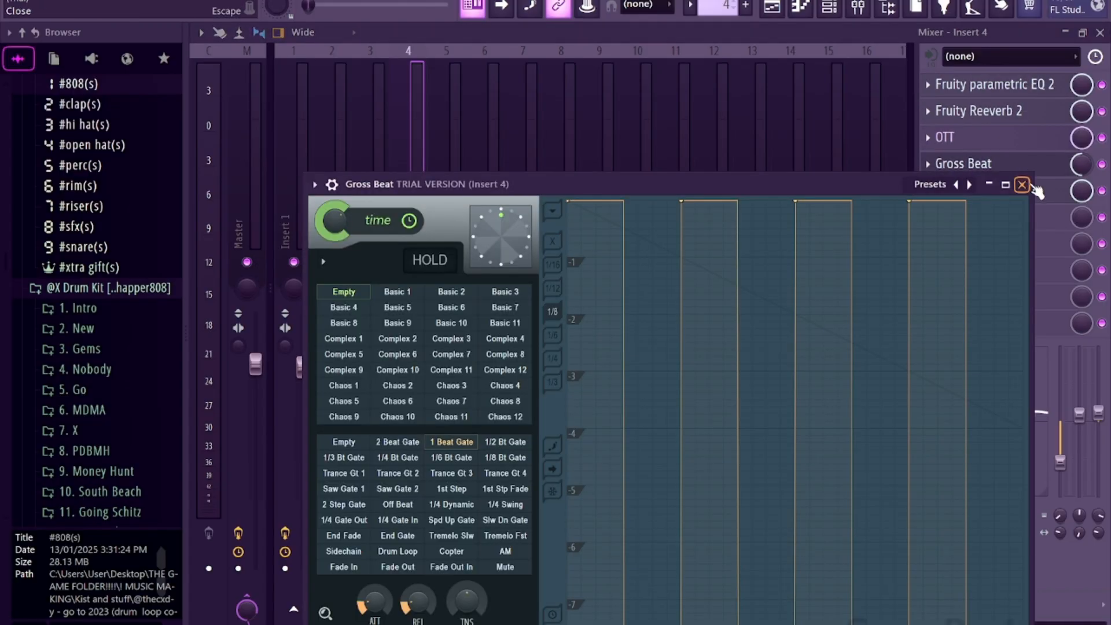
{"action": "left_click", "coordinate": [1022, 184]}
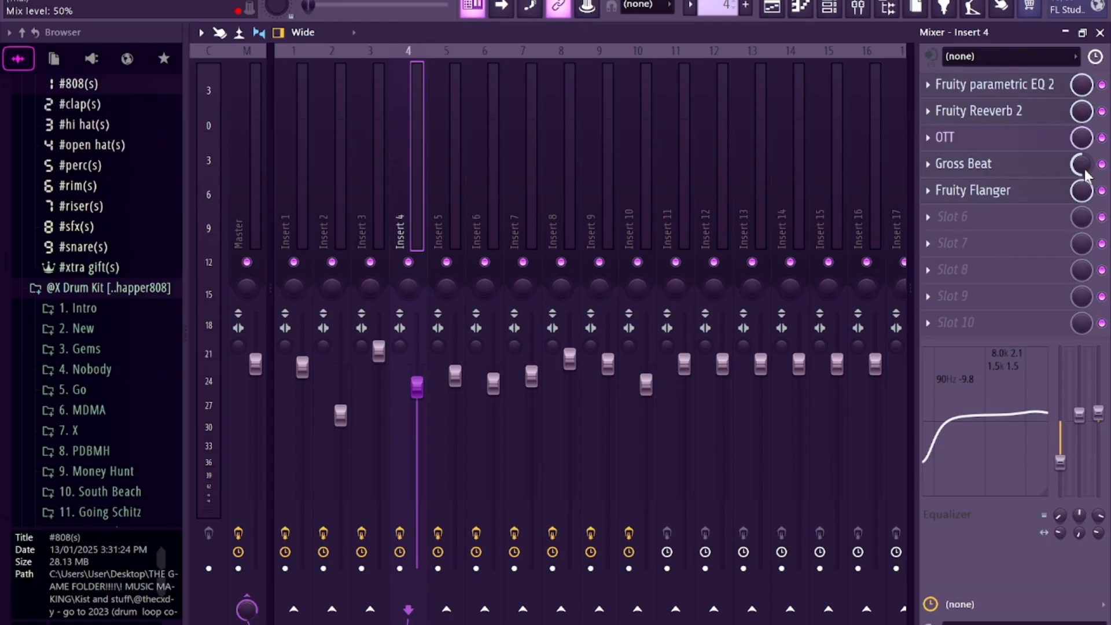
- Inspect the Fruity Flanger's settings and its Modulation preset on Insert 4
{"action": "left_click", "coordinate": [1008, 195]}
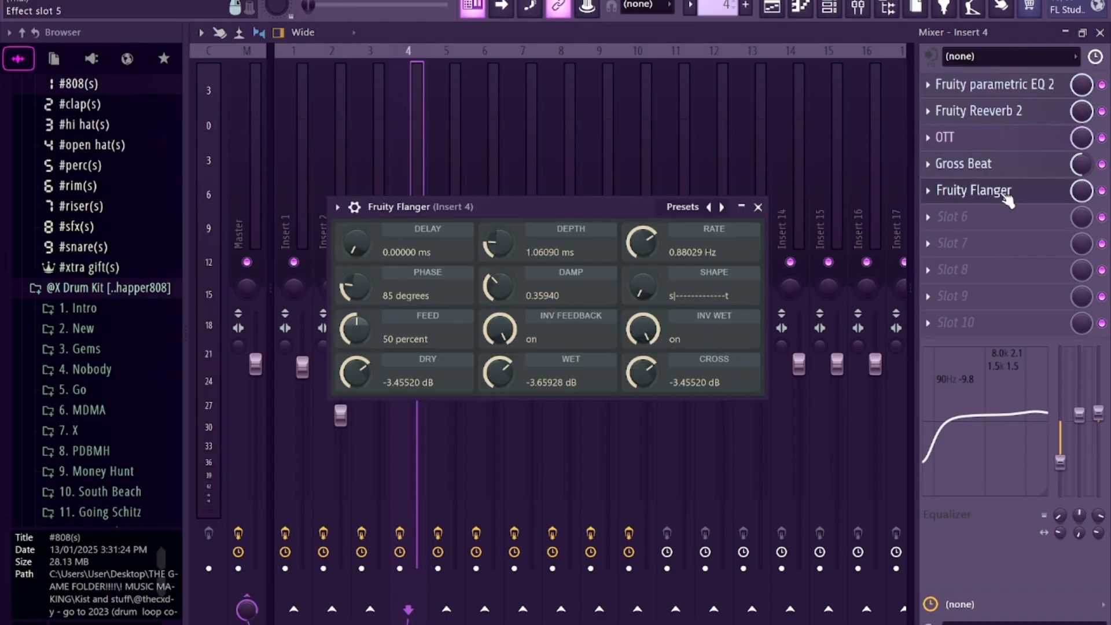
{"action": "left_click", "coordinate": [677, 210]}
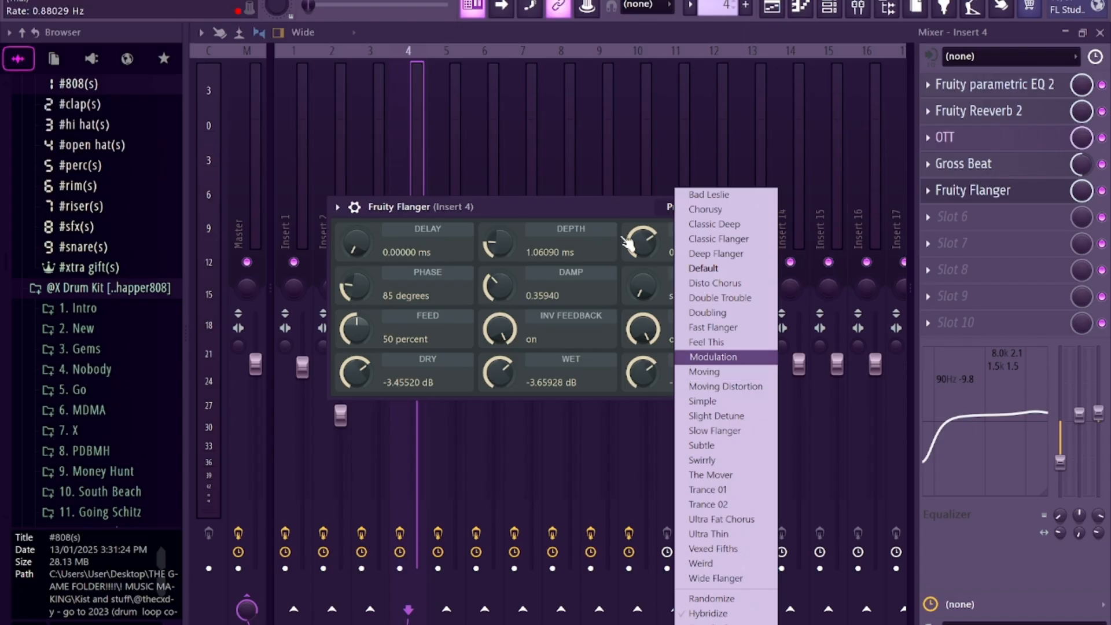
{"action": "left_click", "coordinate": [710, 356]}
{"action": "left_click", "coordinate": [766, 206]}
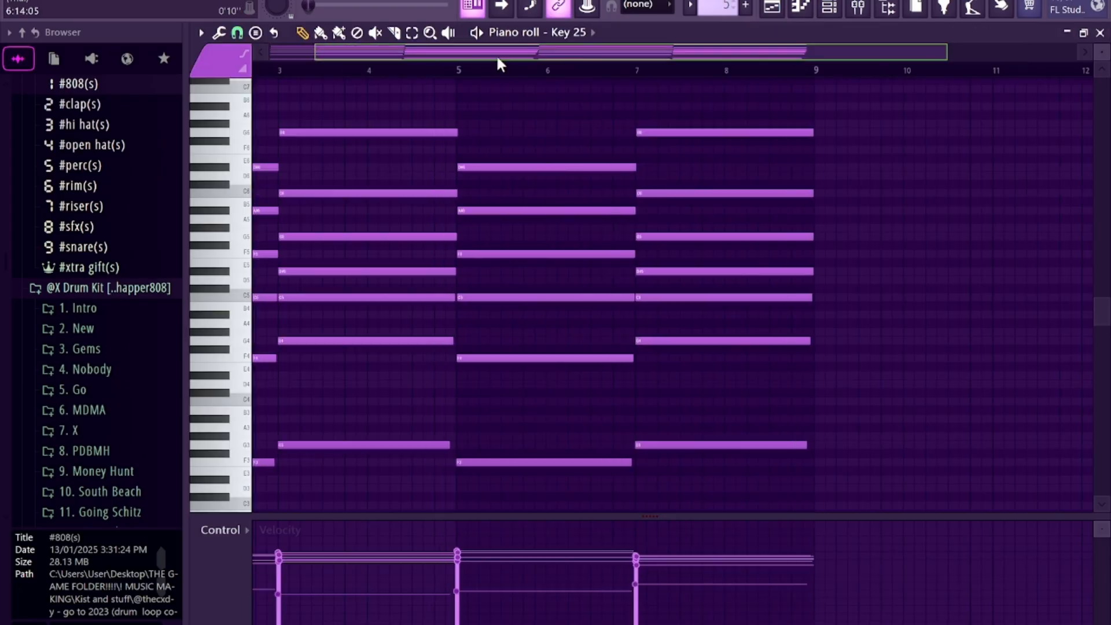
- Examine the Key 25 chords in the piano roll from bar 1 and play them through
{"action": "left_click_drag", "start_coordinate": [496, 55], "coordinate": [439, 56]}
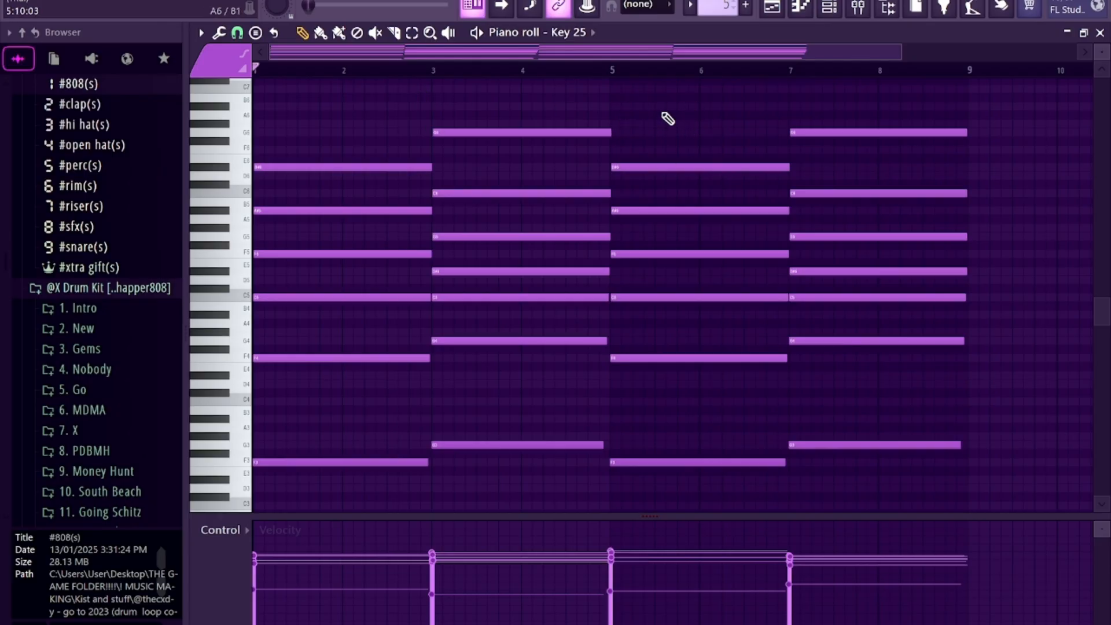
{"action": "key", "text": "space"}
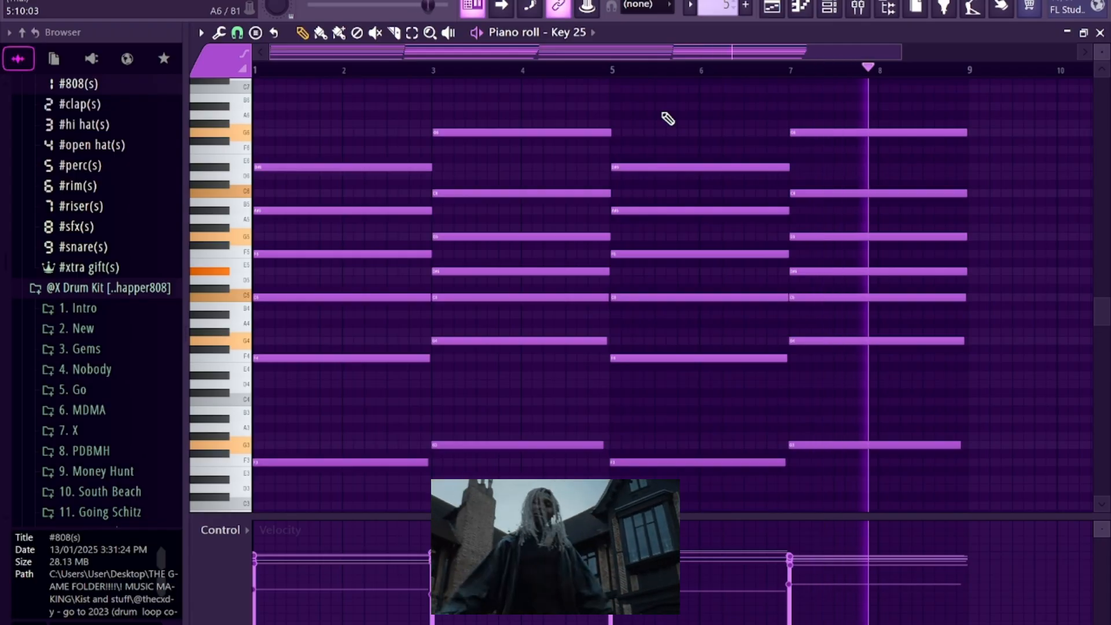
- Inspect the Fruity parametric EQ 2, Fruity Reeverb 2, OTT and Gross Beat effects on mixer Insert 5
{"action": "key", "text": "F9"}
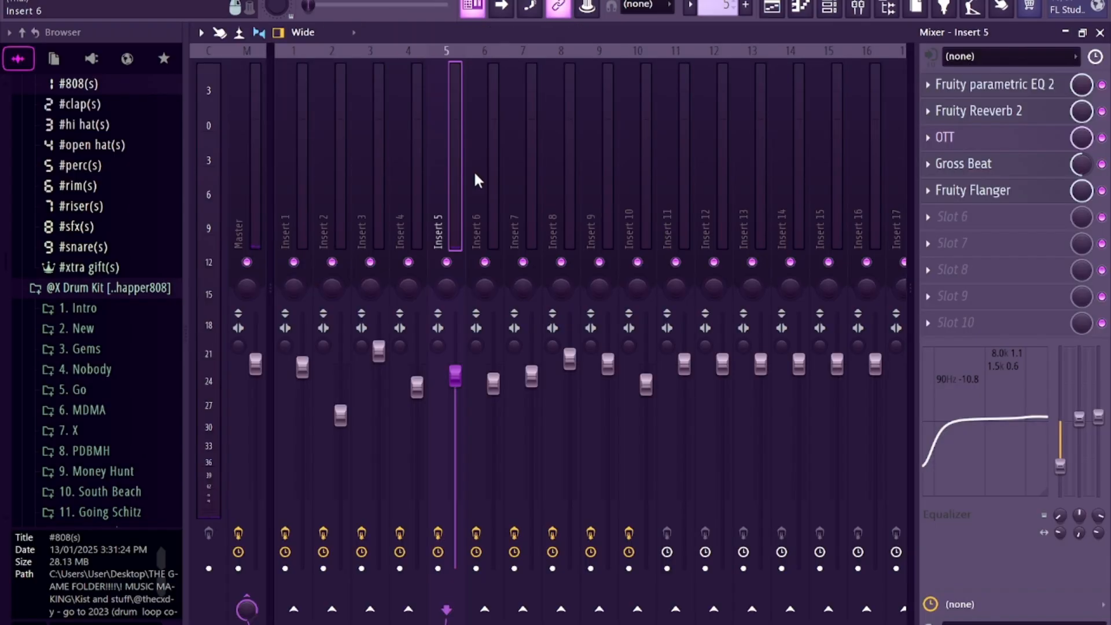
{"action": "left_click", "coordinate": [1036, 84]}
{"action": "left_click", "coordinate": [1036, 84]}
{"action": "left_click", "coordinate": [1022, 116]}
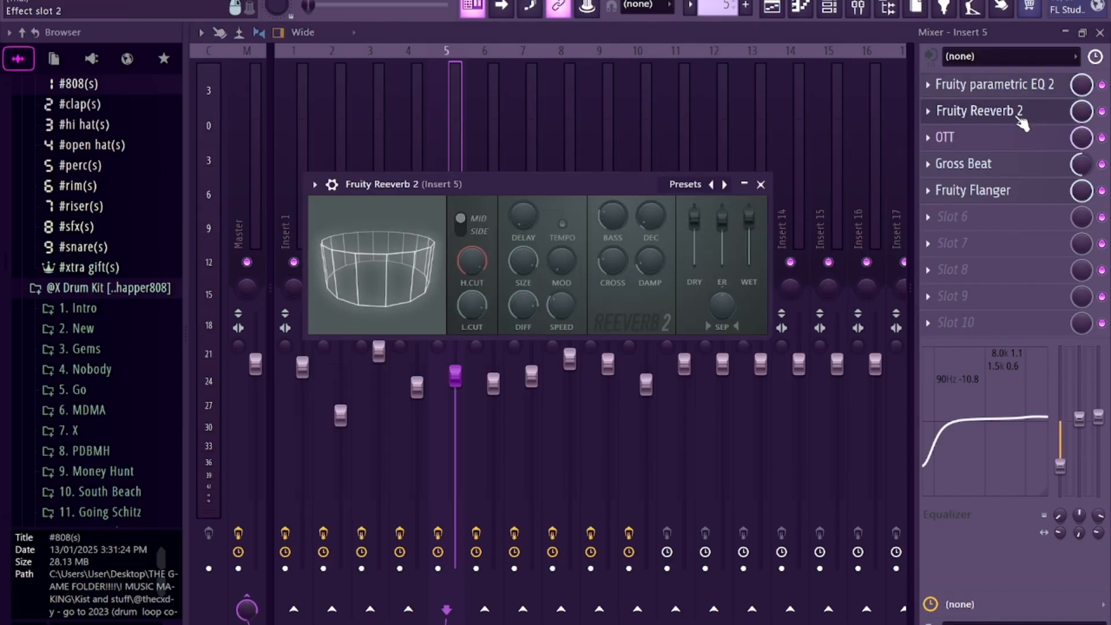
{"action": "left_click", "coordinate": [1020, 116]}
{"action": "left_click", "coordinate": [1010, 144]}
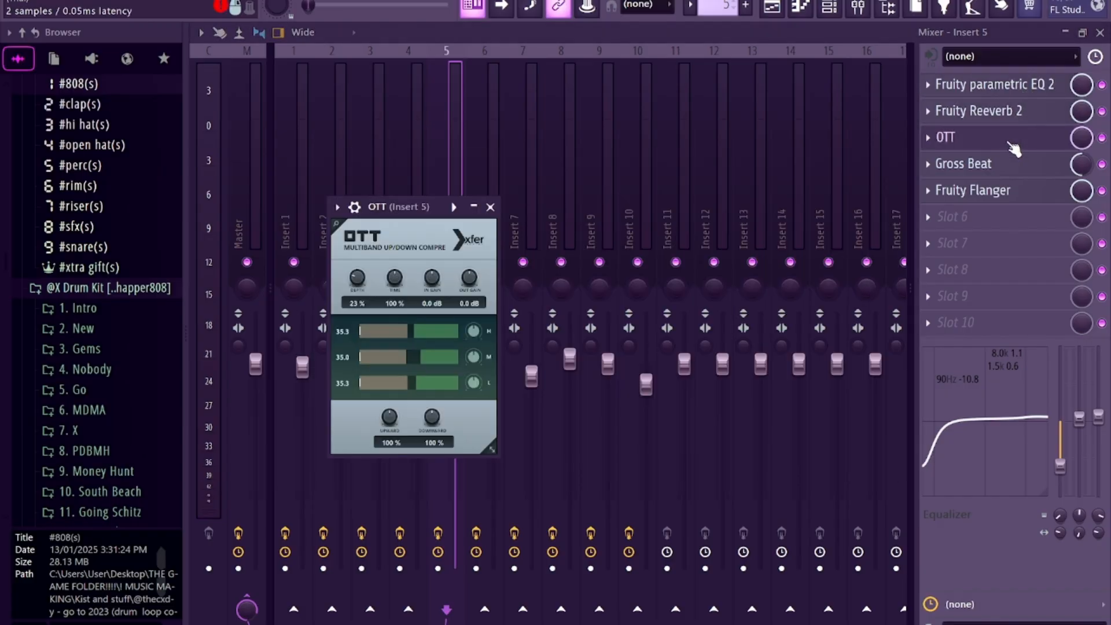
{"action": "left_click", "coordinate": [1010, 144]}
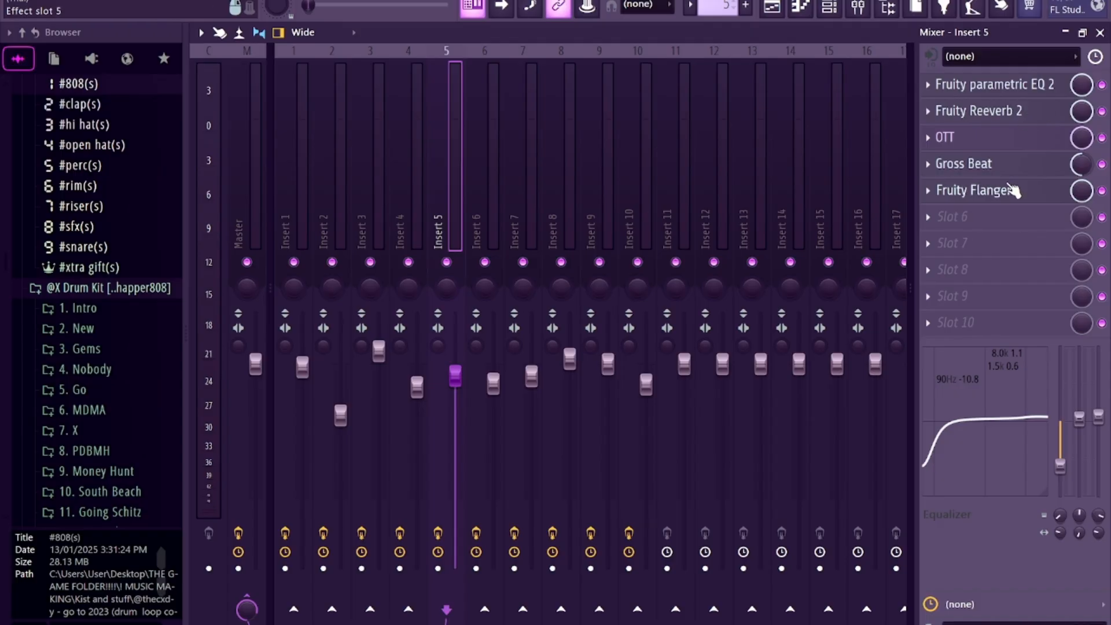
{"action": "left_click", "coordinate": [1016, 172]}
{"action": "left_click_drag", "start_coordinate": [918, 225], "coordinate": [919, 195]}
{"action": "left_click", "coordinate": [1069, 199]}
- Inspect the Fruity Flanger's settings and preset list on Insert 5 without changing the preset
{"action": "left_click", "coordinate": [1007, 194]}
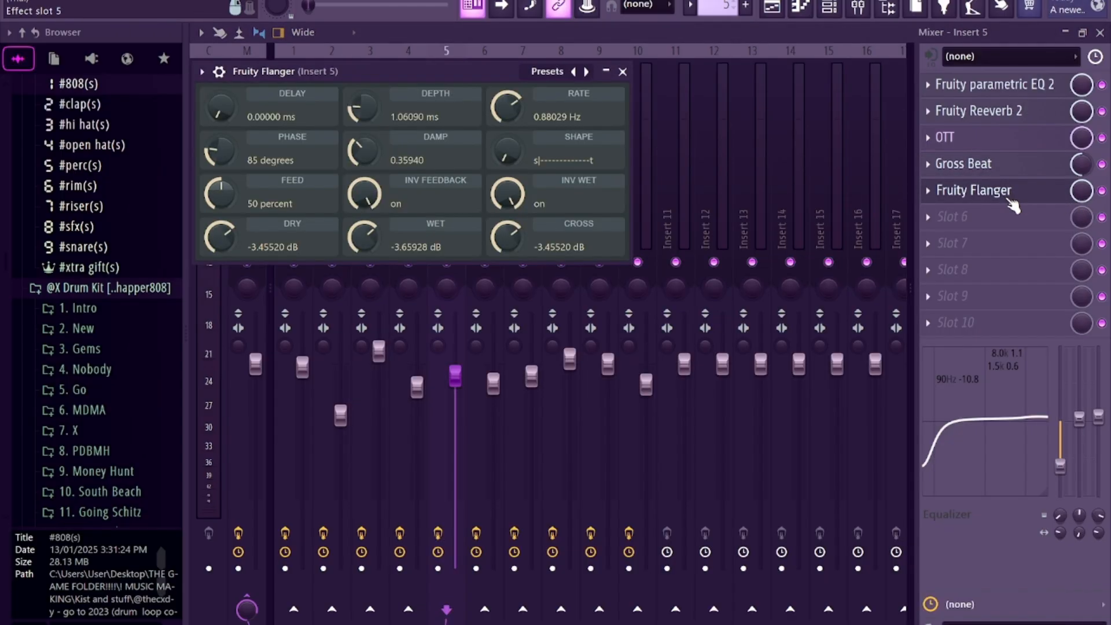
{"action": "left_click", "coordinate": [541, 72]}
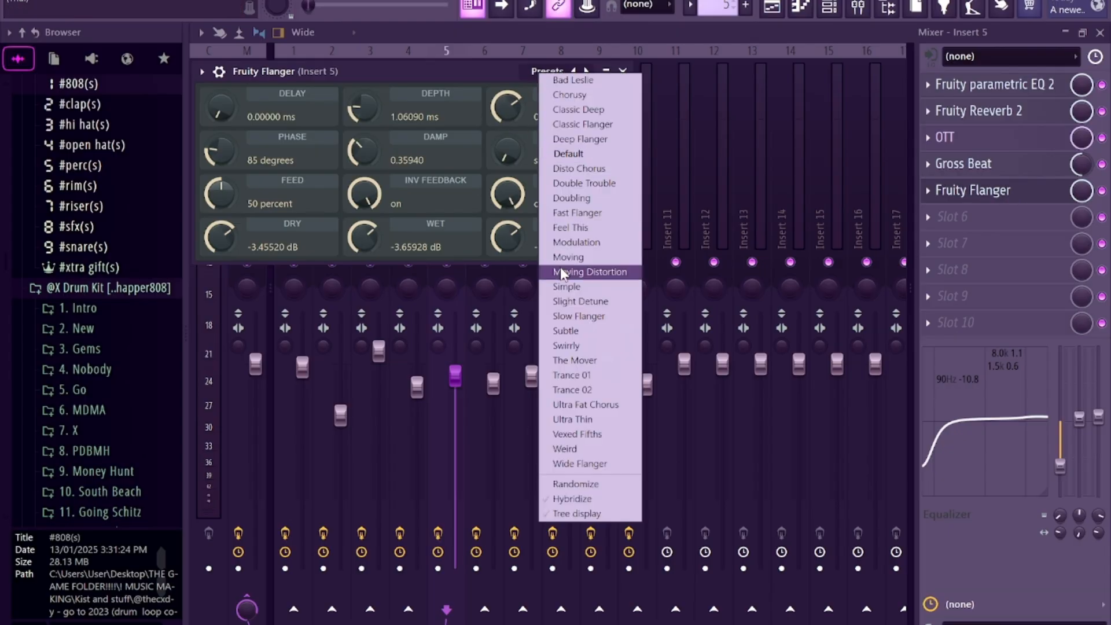
{"action": "left_click", "coordinate": [442, 63]}
{"action": "left_click", "coordinate": [623, 72]}
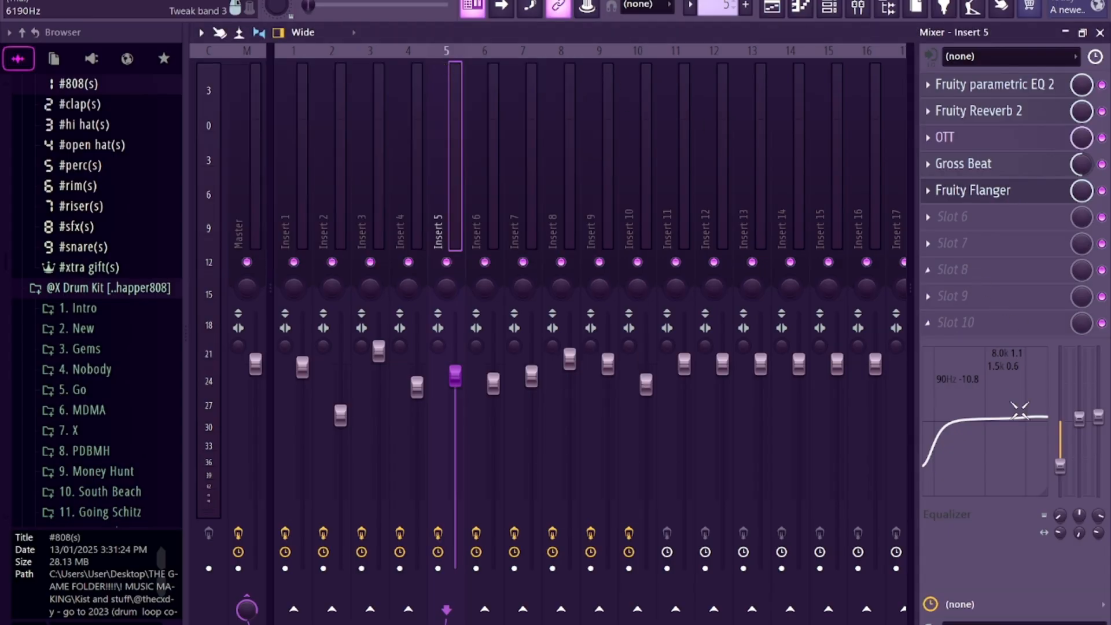
{"action": "left_click", "coordinate": [1007, 190]}
{"action": "left_click", "coordinate": [1007, 190]}
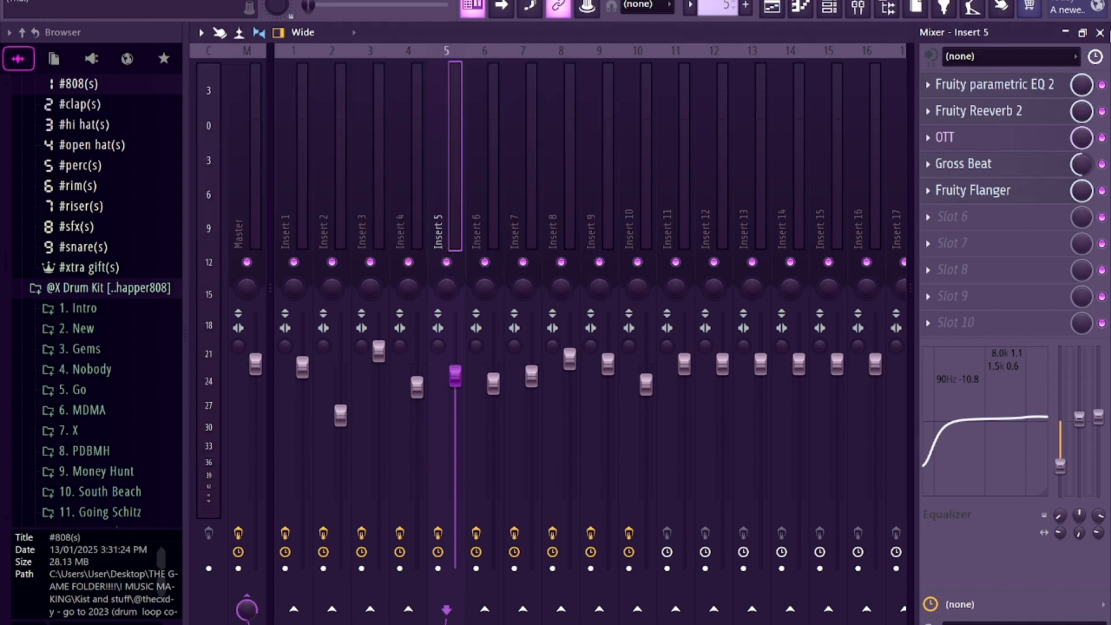
- Open the spinz 808 pattern from playlist Track 6 in the piano roll and play its notes
{"action": "key", "text": "F5"}
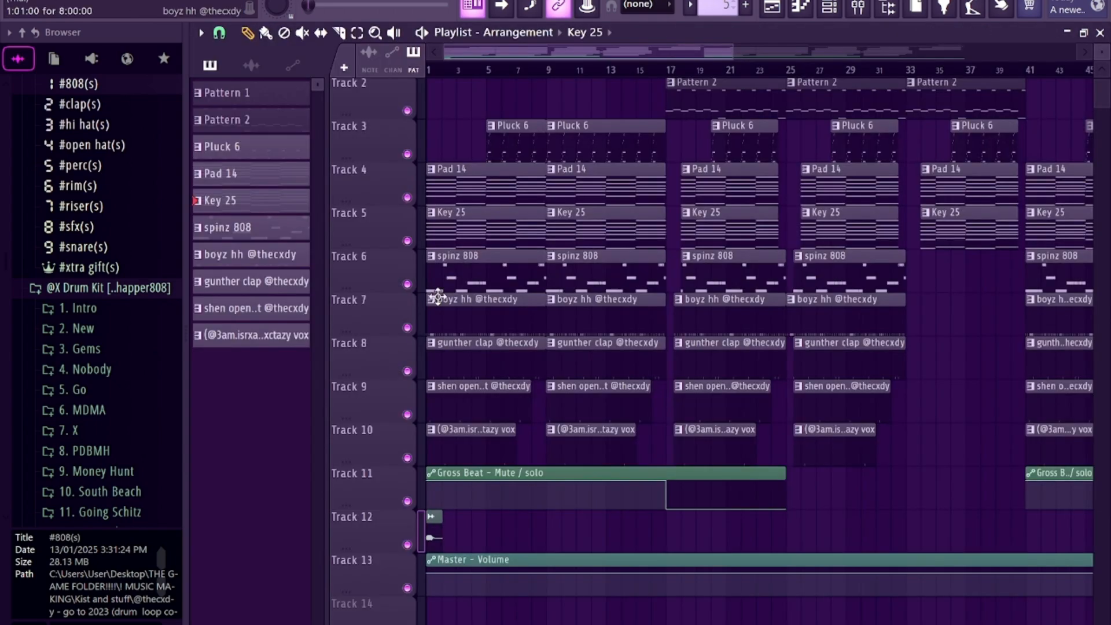
{"action": "double_click", "coordinate": [503, 281]}
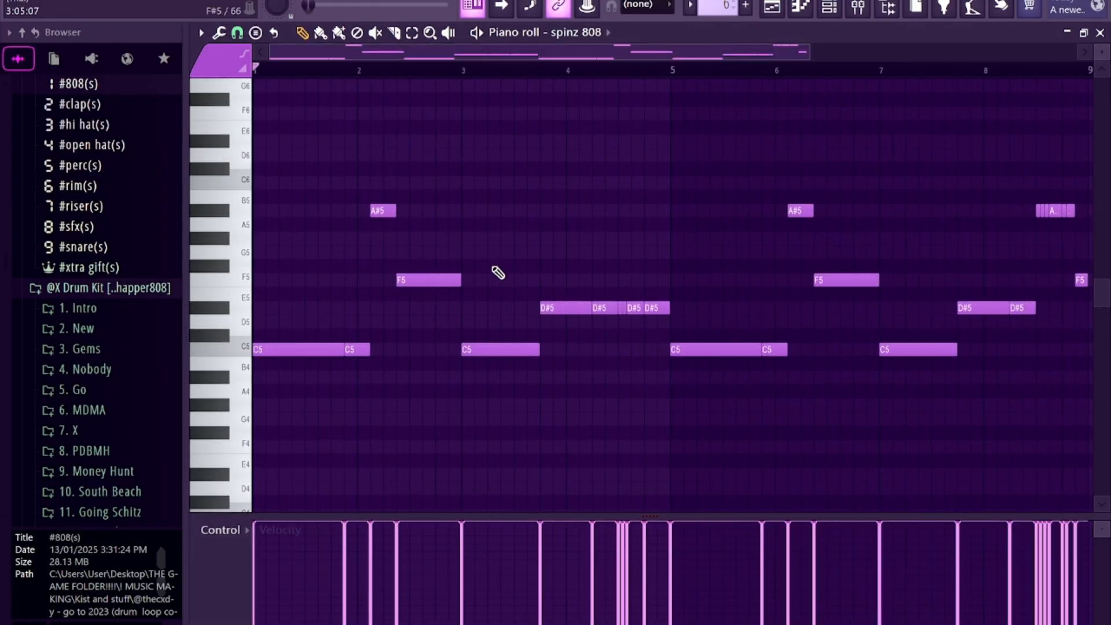
{"action": "scroll", "coordinate": [902, 172], "scroll_direction": "down", "scroll_amount": 1}
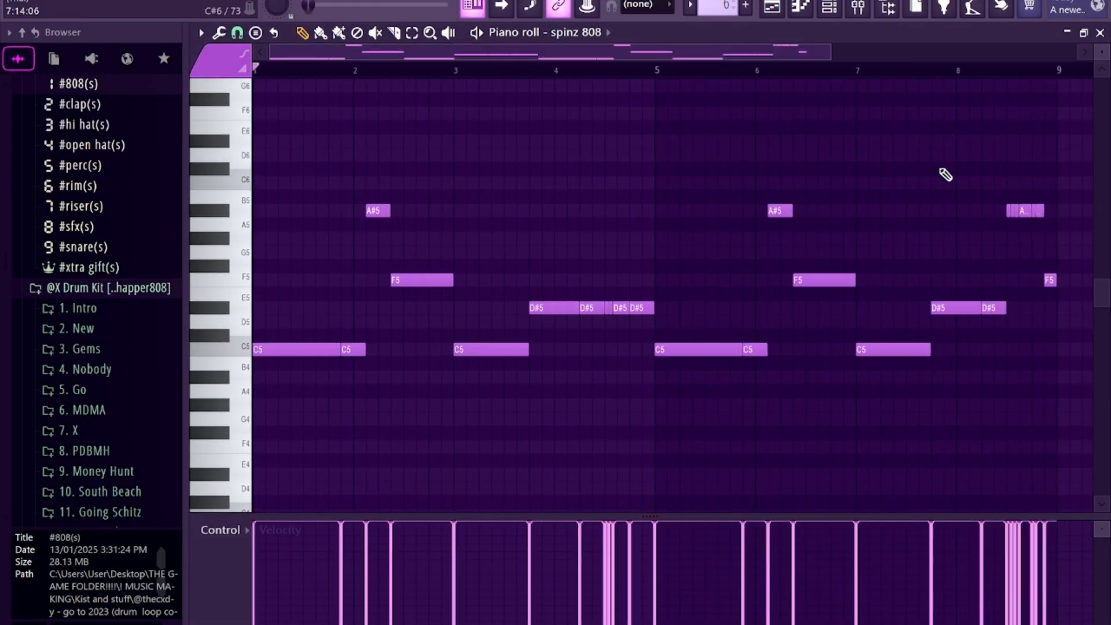
{"action": "key", "text": "space"}
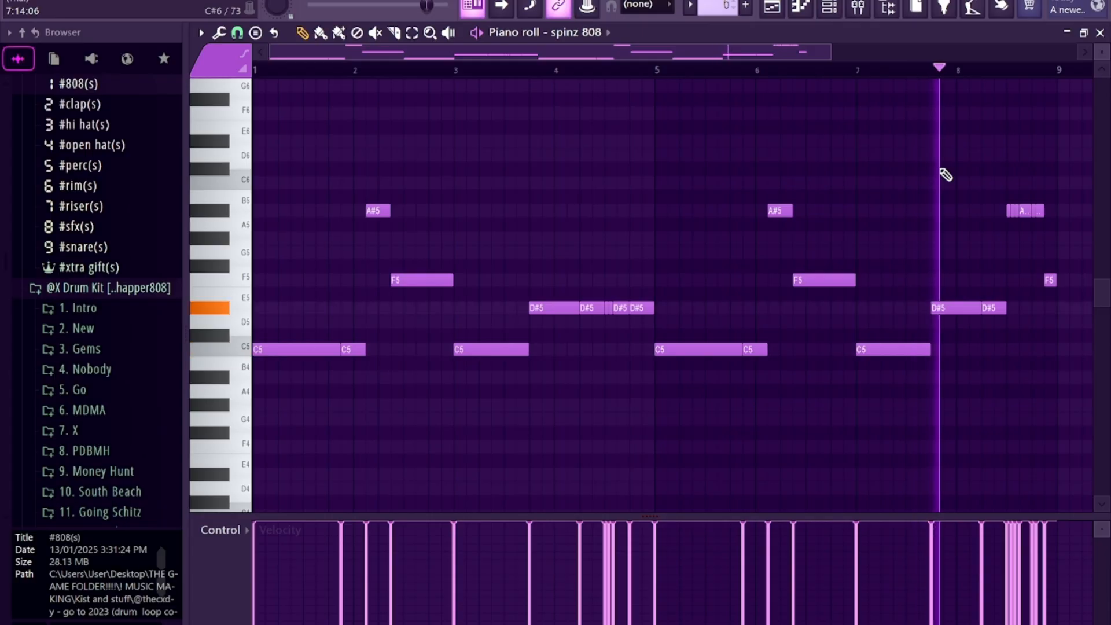
{"action": "key", "text": "space"}
- Set the piano roll's snap to 1/6 step for the short D#5 roll notes before bar 5
{"action": "scroll", "coordinate": [615, 340], "scroll_direction": "up", "scroll_amount": 5}
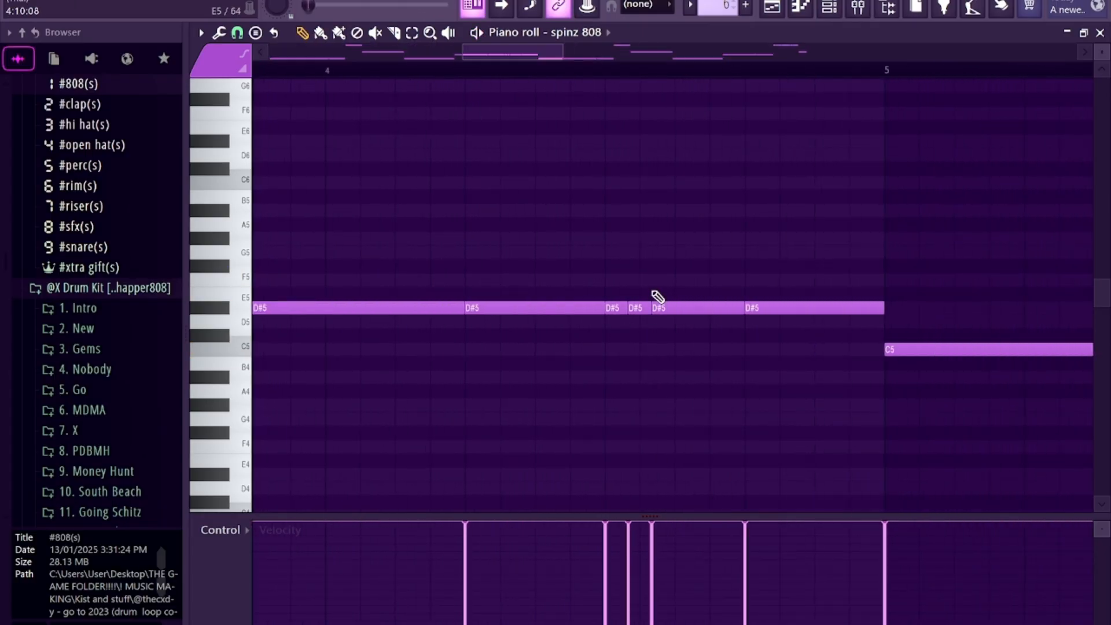
{"action": "scroll", "coordinate": [640, 344], "scroll_direction": "up", "scroll_amount": 2}
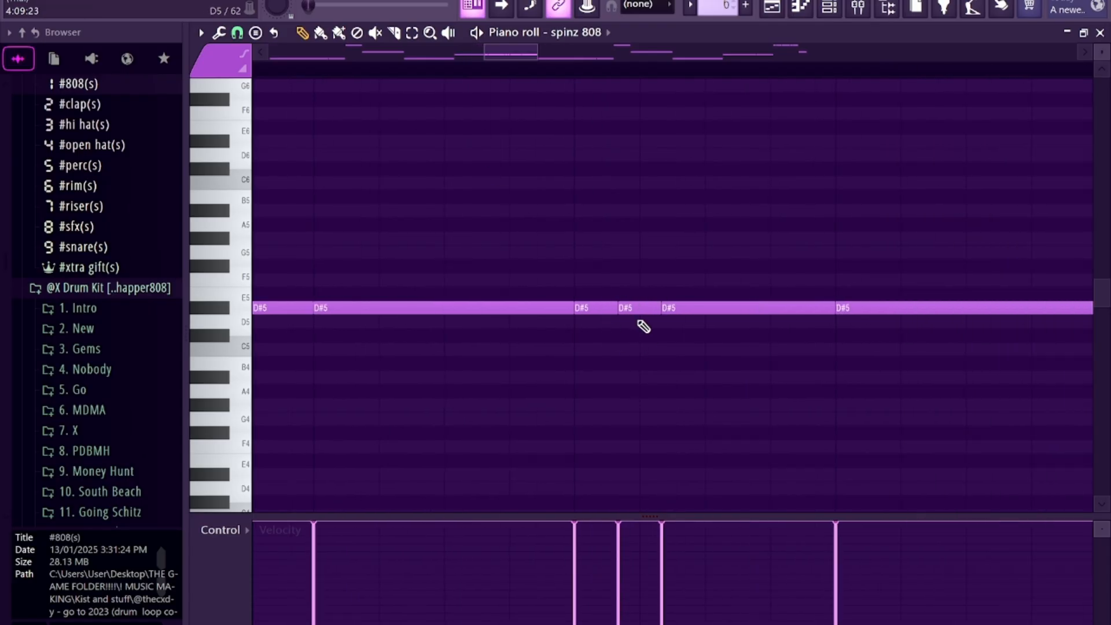
{"action": "left_click", "coordinate": [237, 33]}
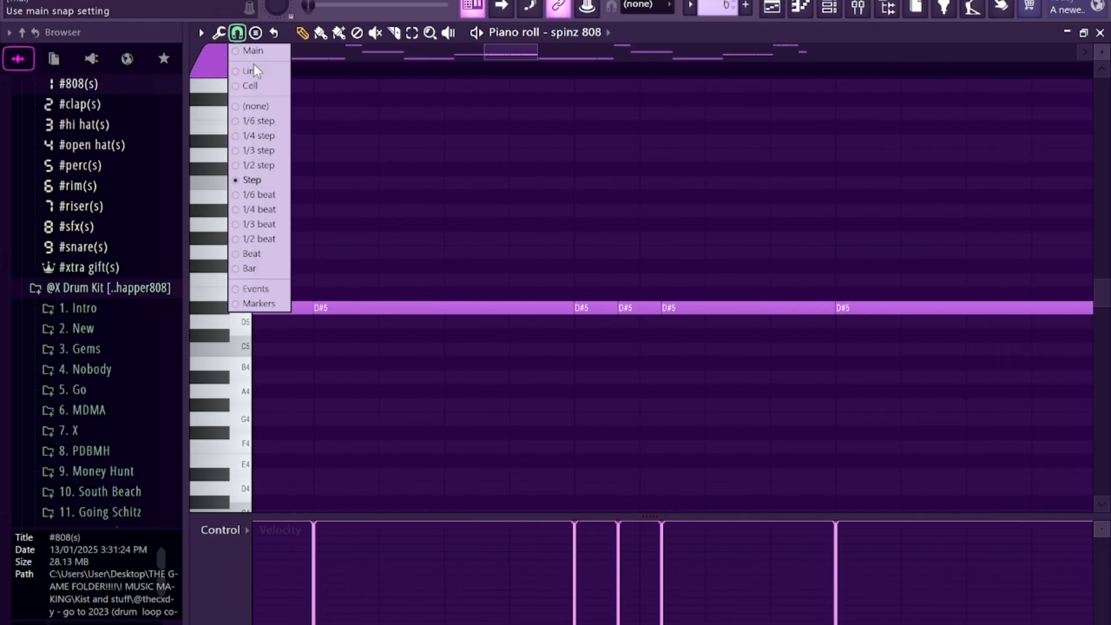
{"action": "left_click", "coordinate": [266, 122]}
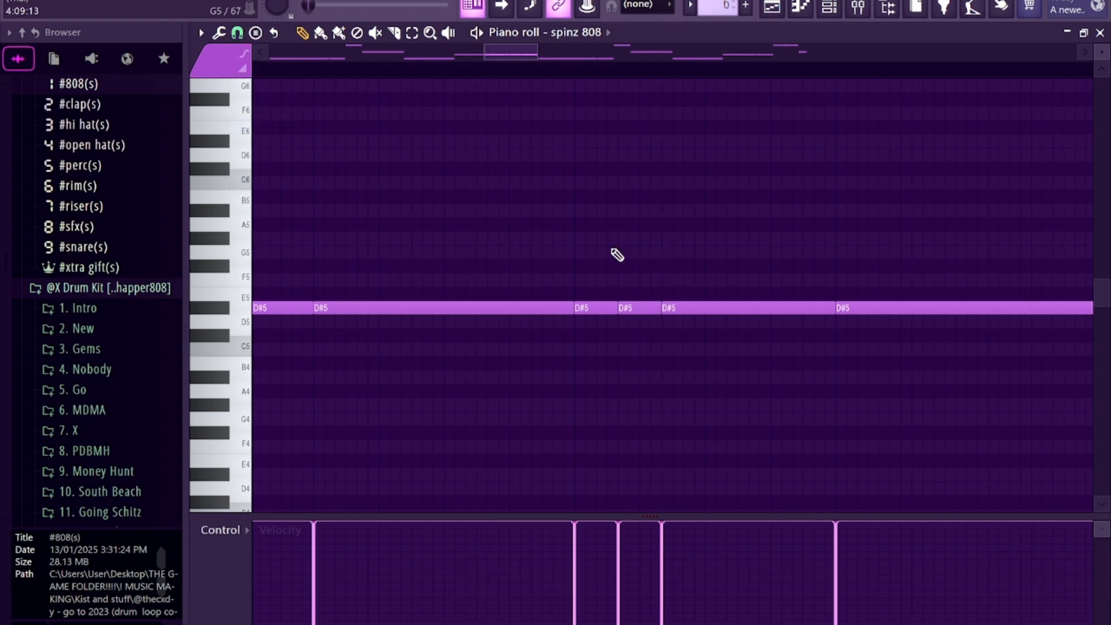
- Examine the D#5 roll before bar 5 and the A#5 roll before bar 9 in the spinz 808 pattern
{"action": "scroll", "coordinate": [625, 345], "scroll_direction": "down", "scroll_amount": 3, "text": "ctrl"}
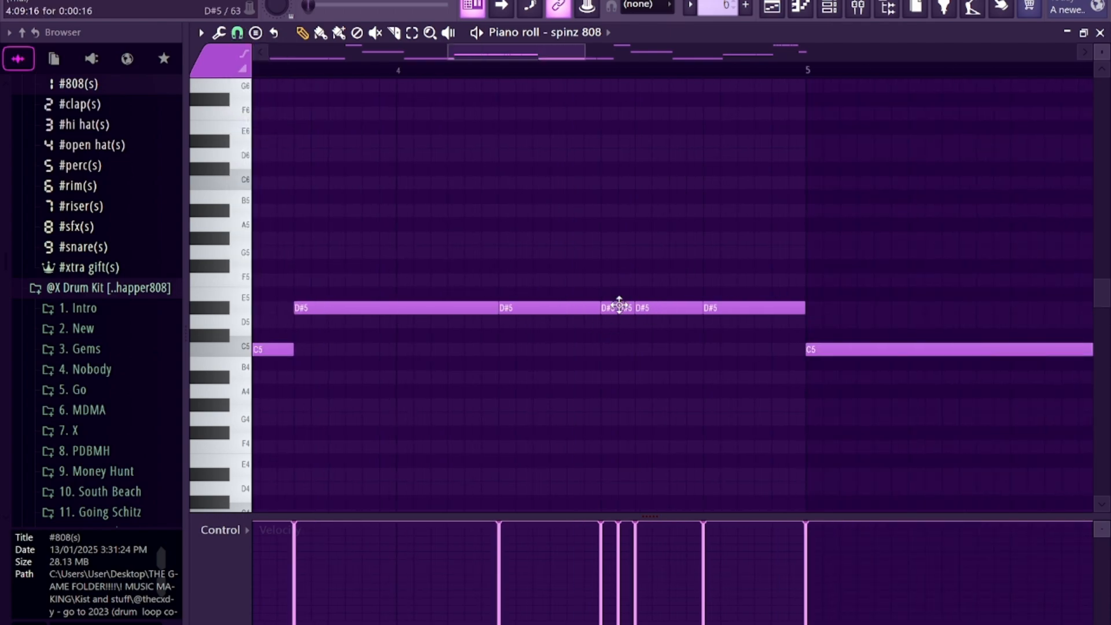
{"action": "scroll", "coordinate": [623, 327], "scroll_direction": "down", "scroll_amount": 6, "text": "ctrl"}
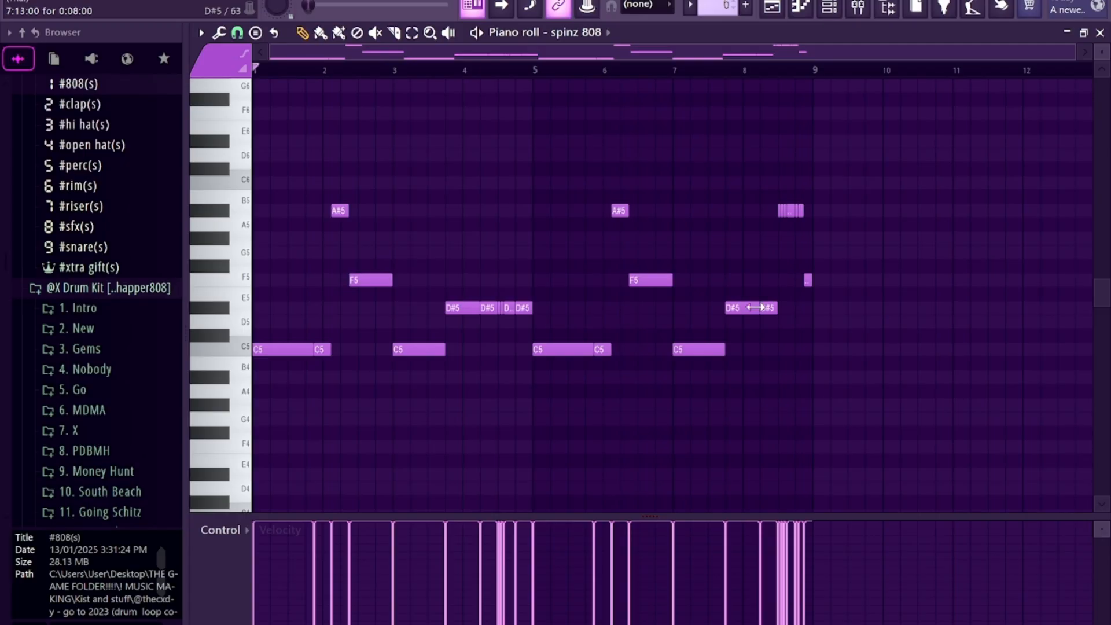
{"action": "scroll", "coordinate": [798, 317], "scroll_direction": "up", "scroll_amount": 6, "text": "ctrl"}
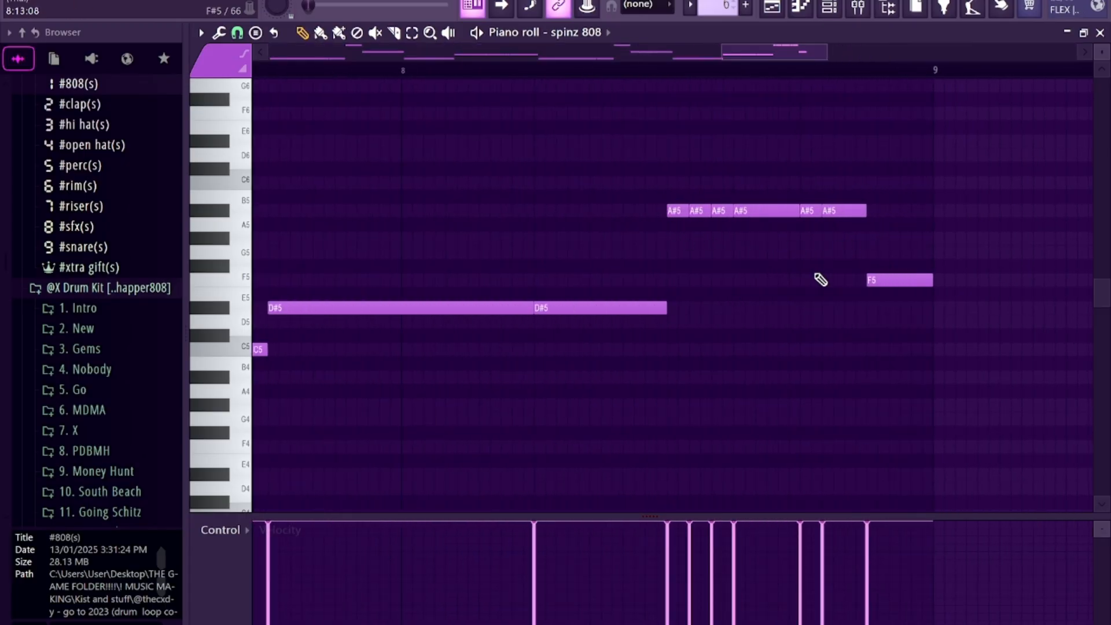
{"action": "scroll", "coordinate": [842, 256], "scroll_direction": "down", "scroll_amount": 6, "text": "ctrl"}
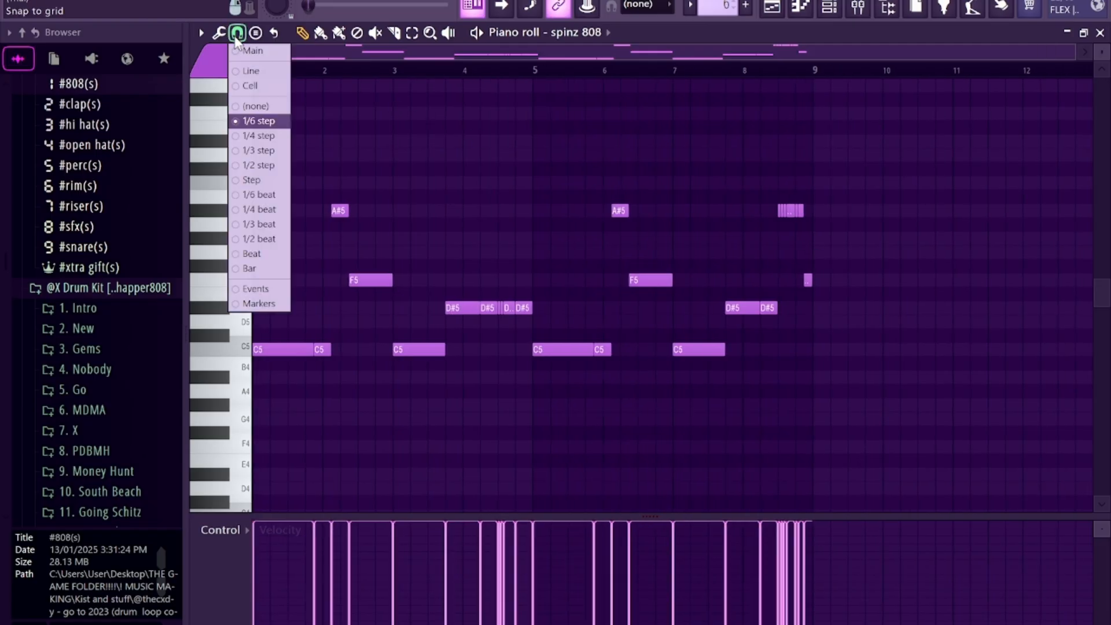
- Inspect the Fruity soft clipper, Fruity parametric EQ 2 and Fresh Air effects on mixer Insert 6
{"action": "key", "text": "F9"}
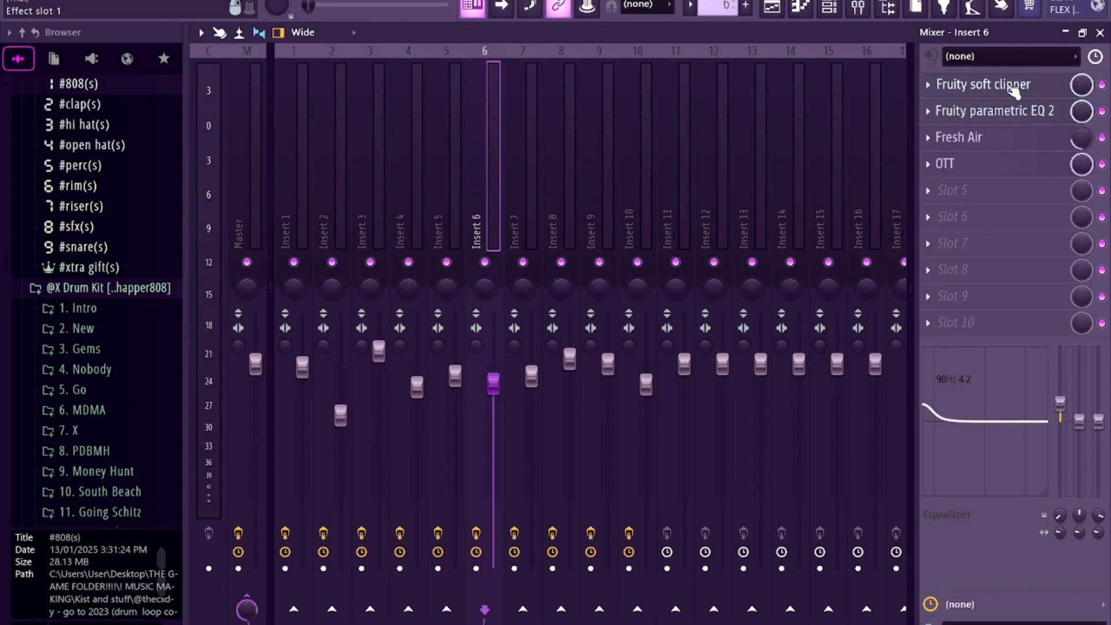
{"action": "left_click", "coordinate": [1009, 94]}
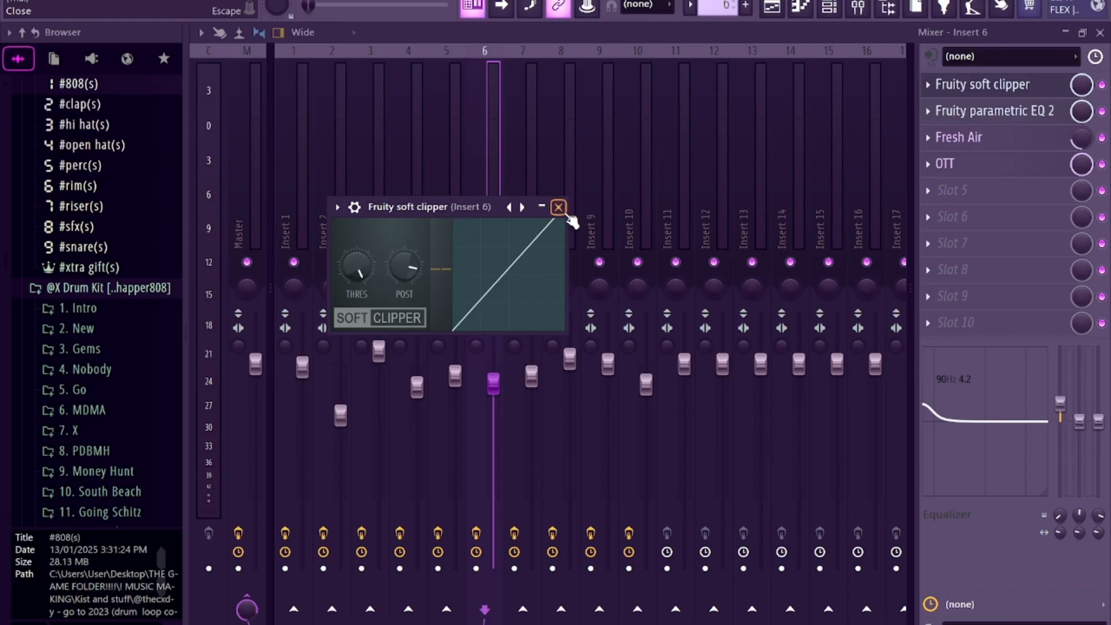
{"action": "left_click", "coordinate": [558, 207]}
{"action": "left_click", "coordinate": [1030, 116]}
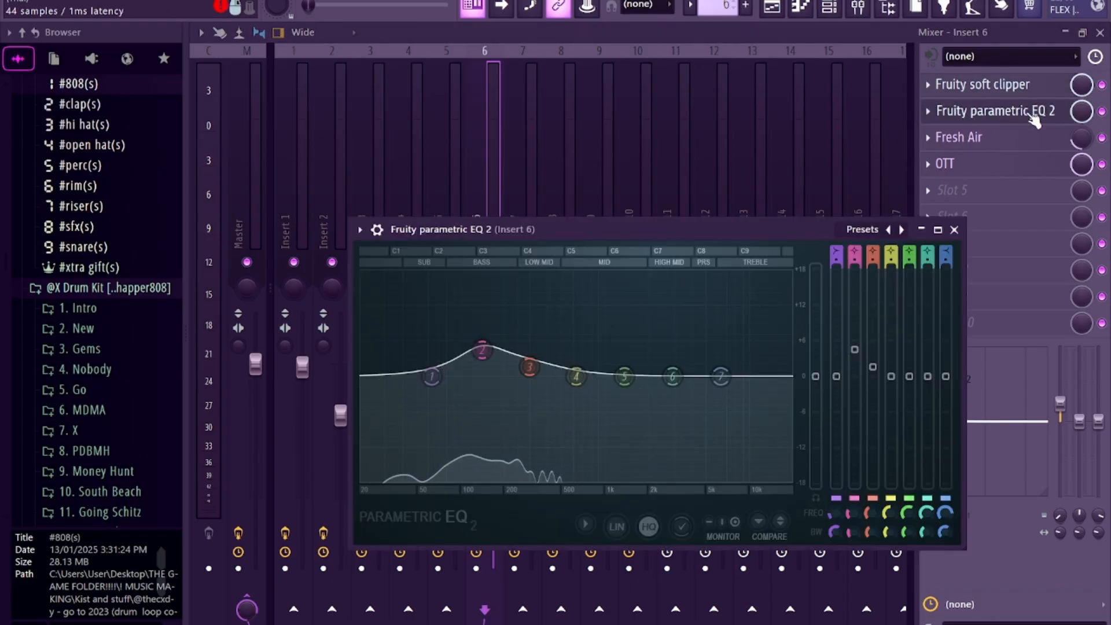
{"action": "left_click", "coordinate": [1033, 116]}
{"action": "left_click", "coordinate": [1036, 142]}
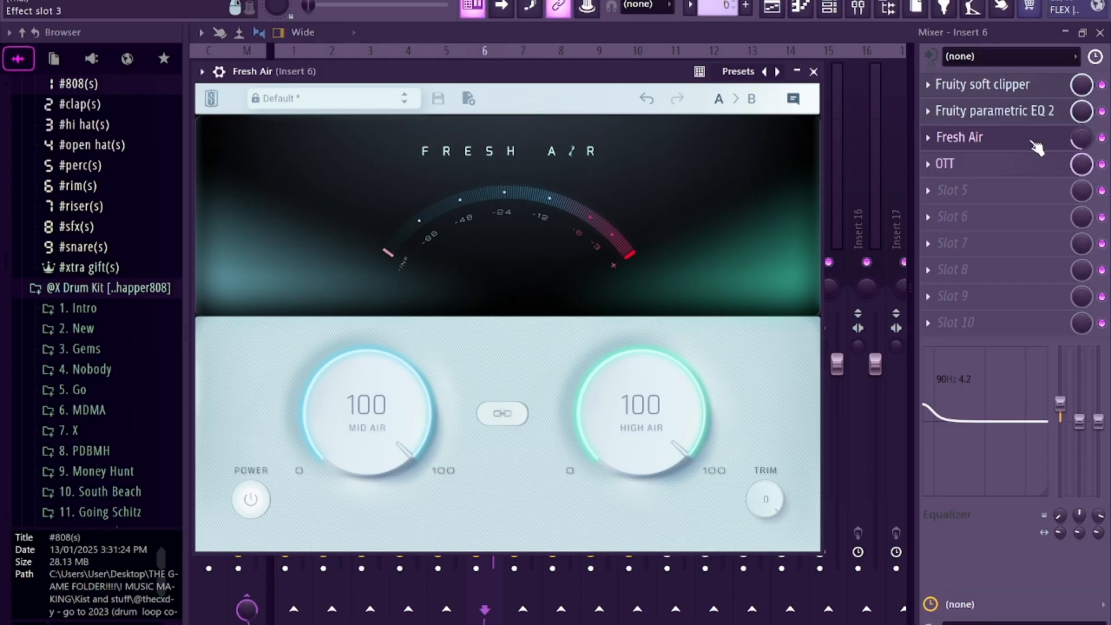
{"action": "left_click", "coordinate": [1034, 144]}
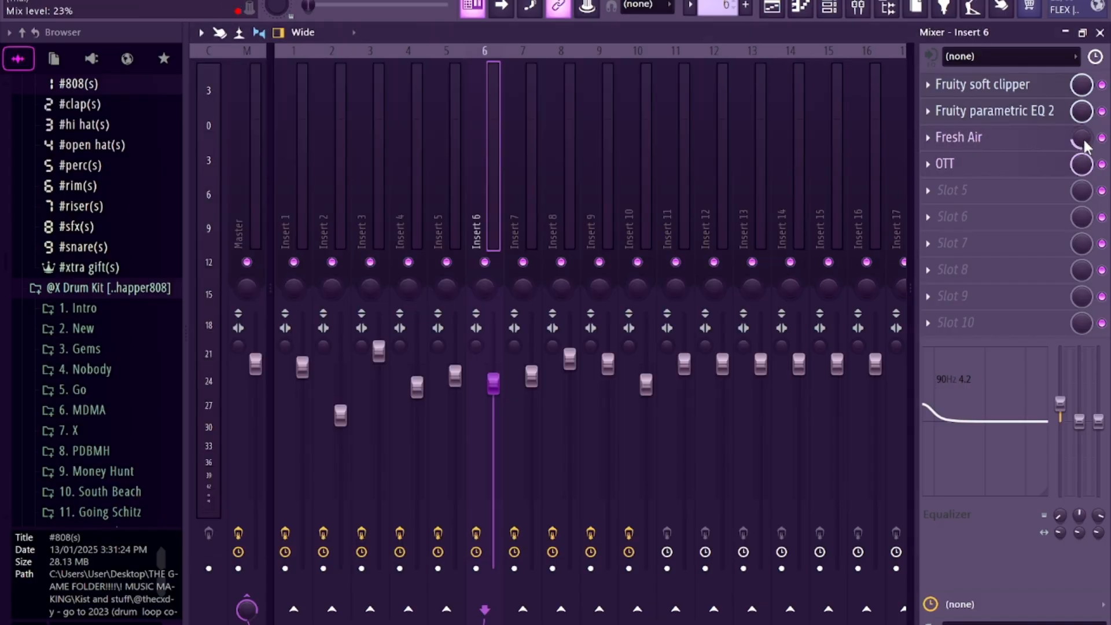
- Inspect the OTT effect on mixer Insert 6
{"action": "left_click", "coordinate": [1003, 169]}
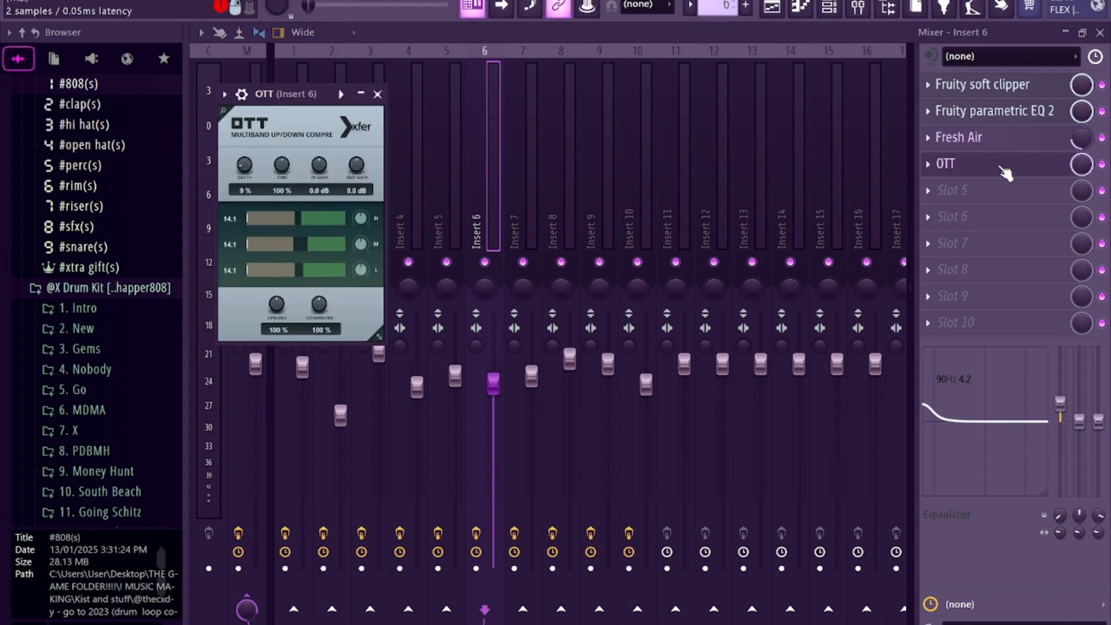
{"action": "left_click", "coordinate": [1006, 172]}
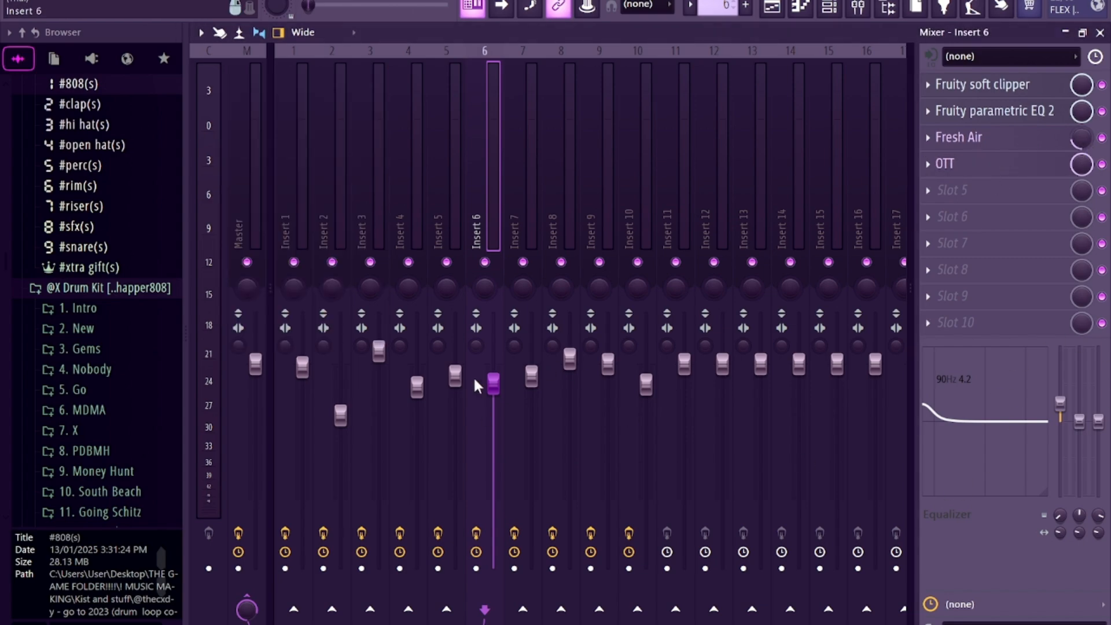
- Open the boyz hh hi-hat pattern in the piano roll and play its notes
{"action": "key", "text": "F6"}
{"action": "left_click_drag", "start_coordinate": [435, 162], "coordinate": [457, 155]}
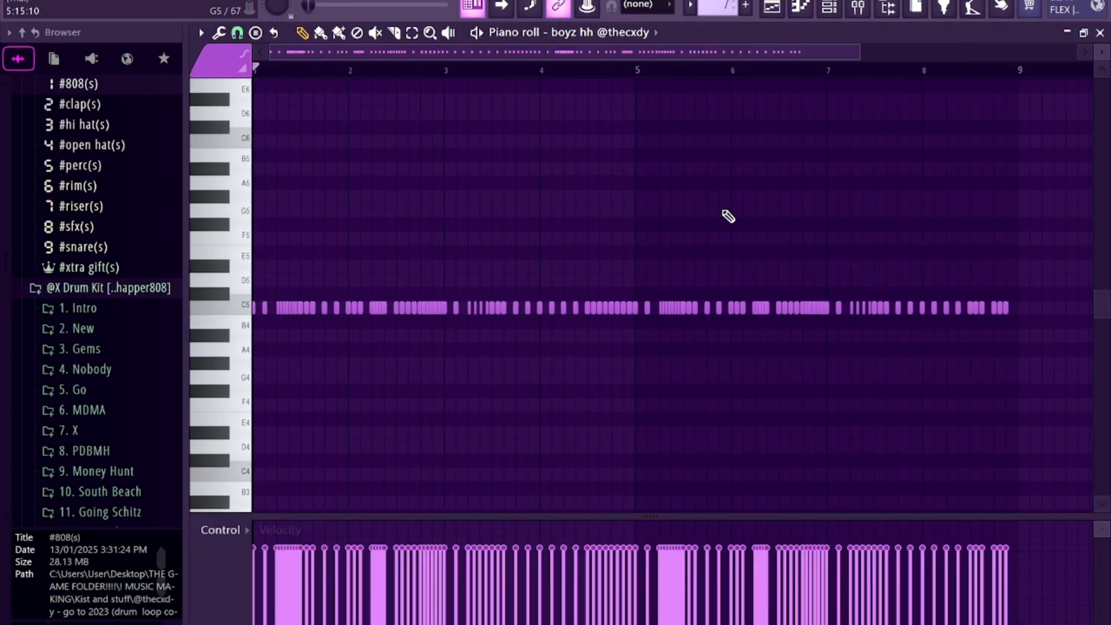
{"action": "key", "text": "space"}
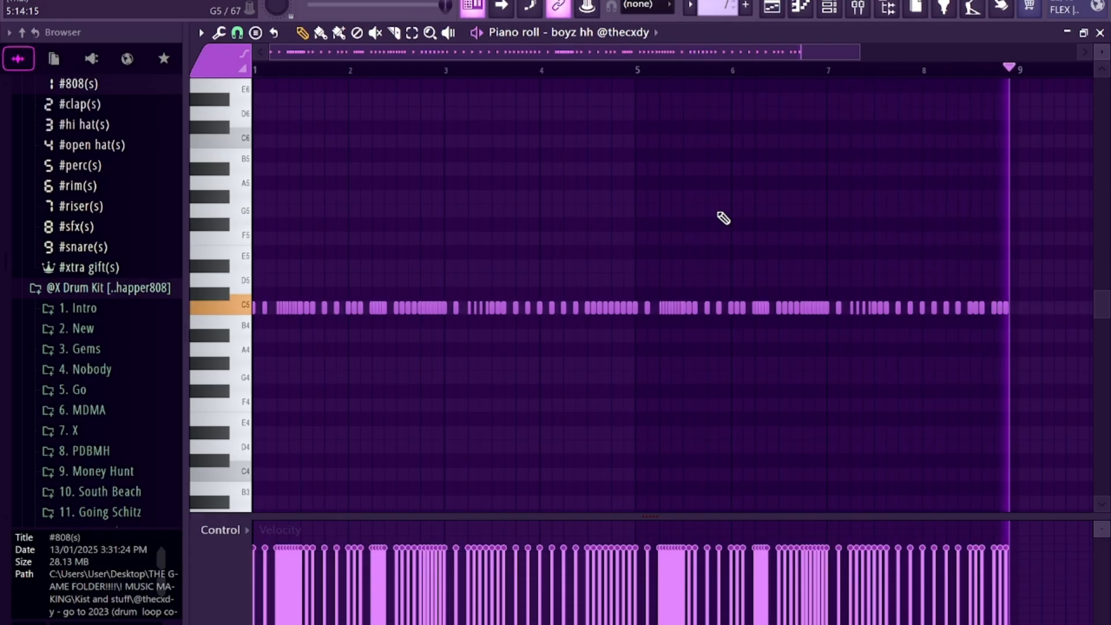
- Inspect the Fruity parametric EQ 2 and OTT effects on mixer Insert 7
{"action": "key", "text": "F9"}
{"action": "left_click", "coordinate": [999, 85]}
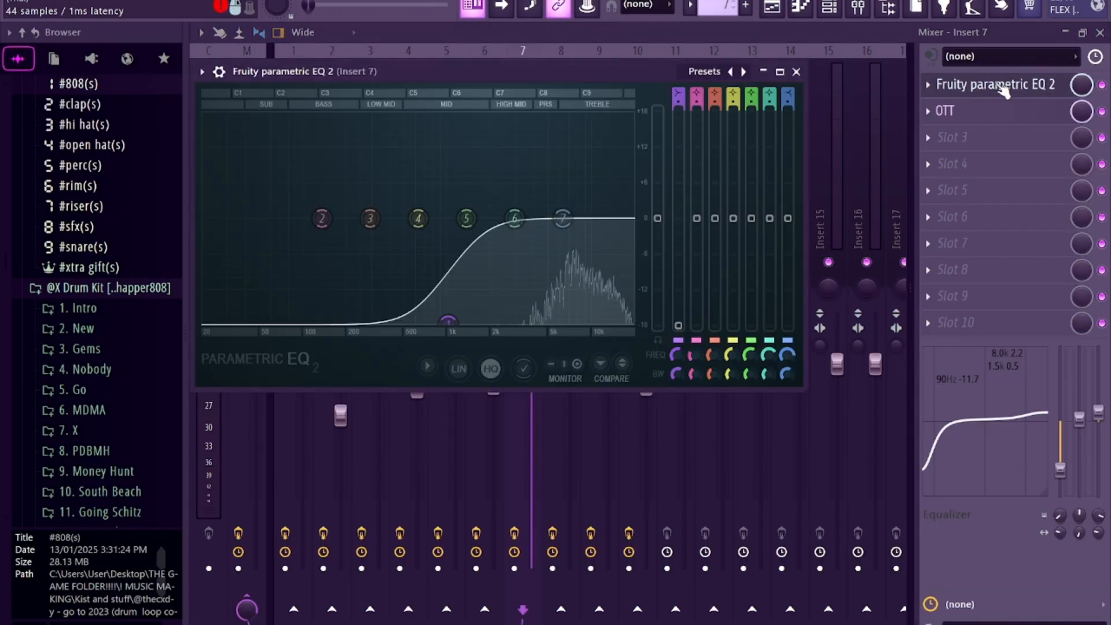
{"action": "left_click", "coordinate": [999, 87]}
{"action": "left_click", "coordinate": [998, 117]}
{"action": "left_click", "coordinate": [999, 118]}
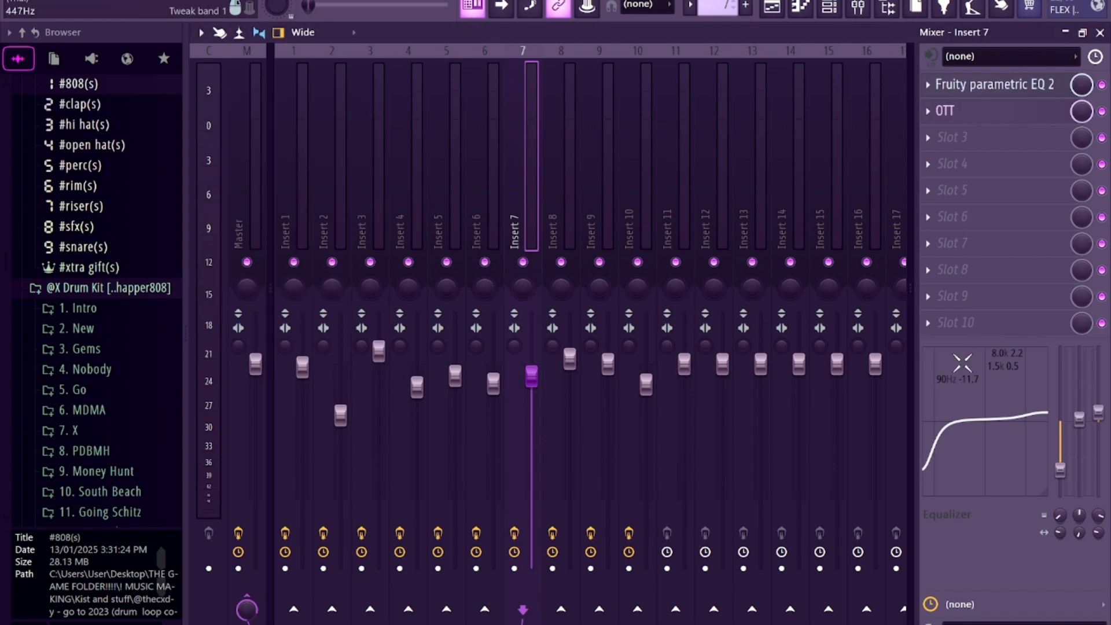
- Set the piano roll's snap to 1/6 step and examine the C5 rolls across the boyz hh hi-hat pattern
{"action": "key", "text": "F7"}
{"action": "scroll", "coordinate": [249, 351], "scroll_direction": "up", "scroll_amount": 5}
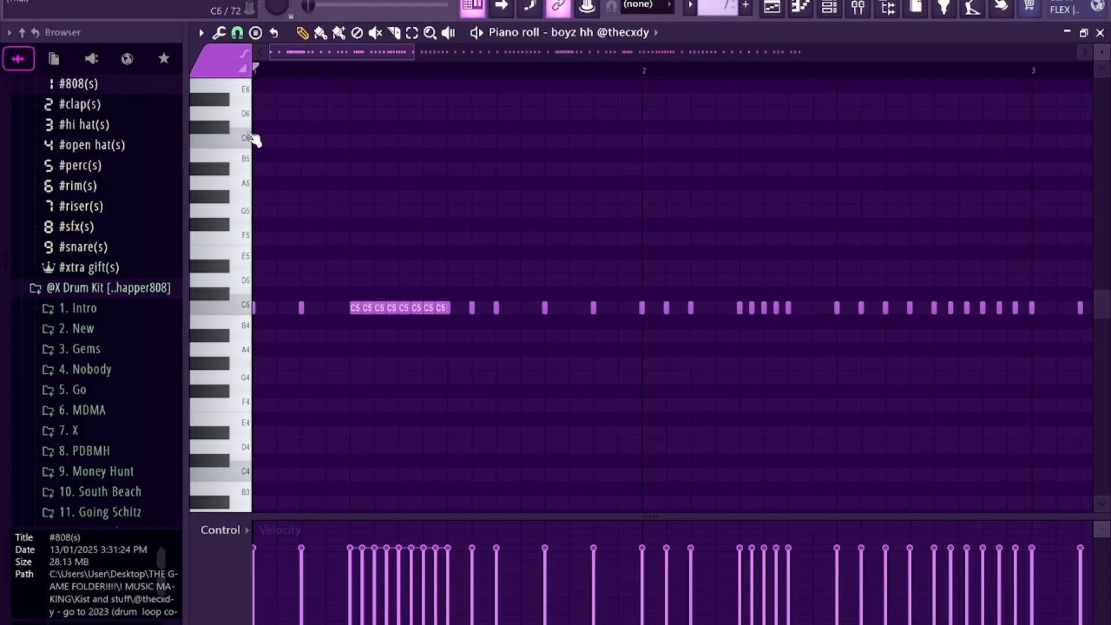
{"action": "left_click", "coordinate": [237, 33]}
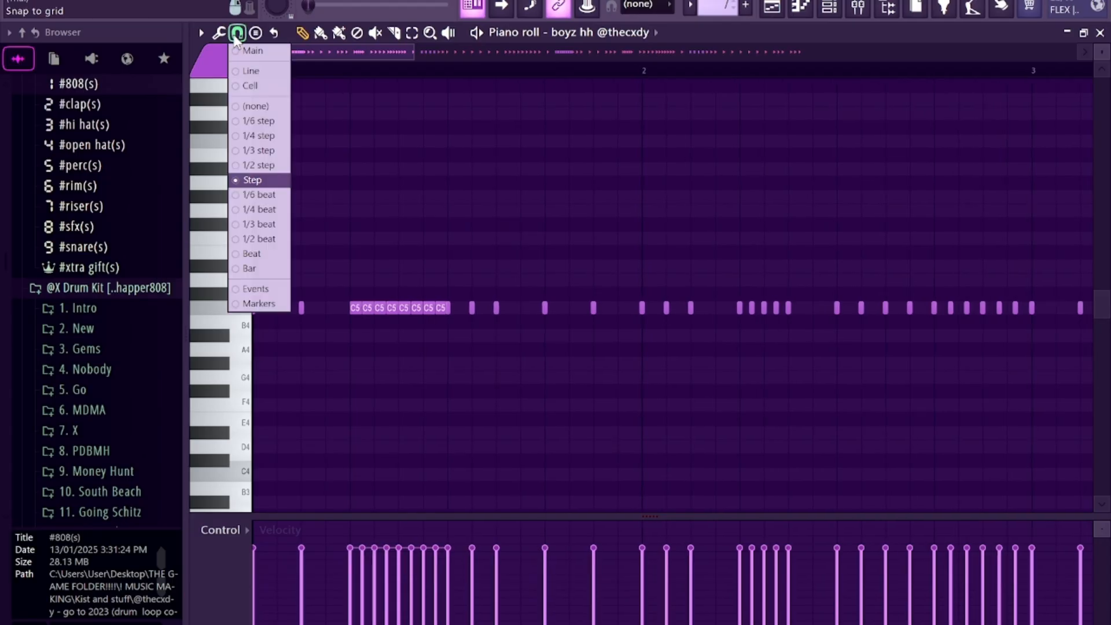
{"action": "left_click", "coordinate": [264, 121]}
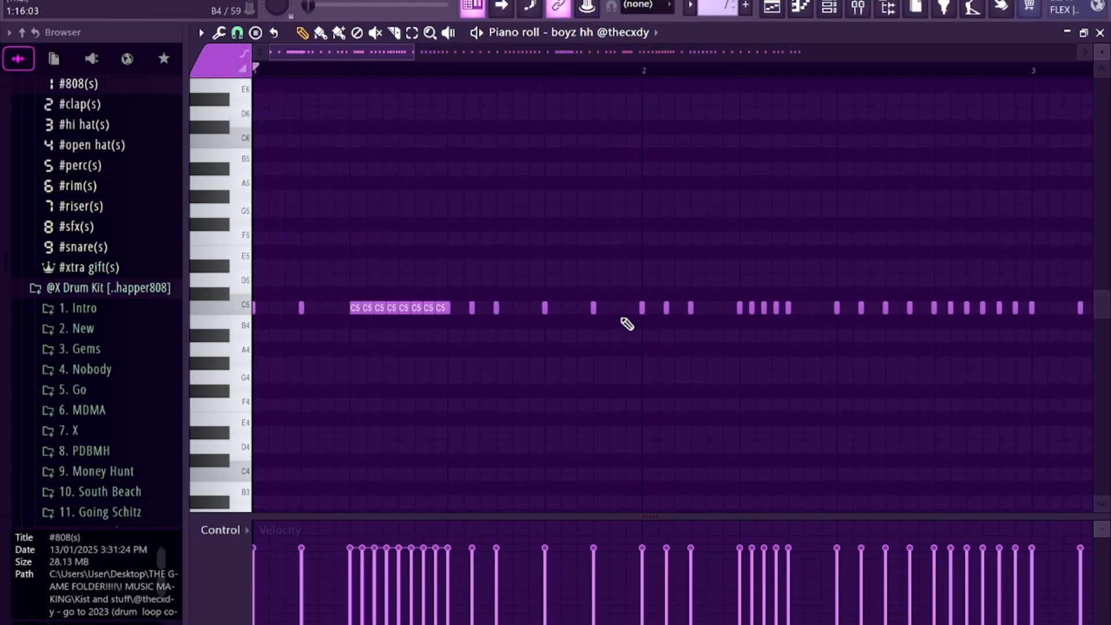
{"action": "scroll", "coordinate": [387, 334], "scroll_direction": "up", "scroll_amount": 4}
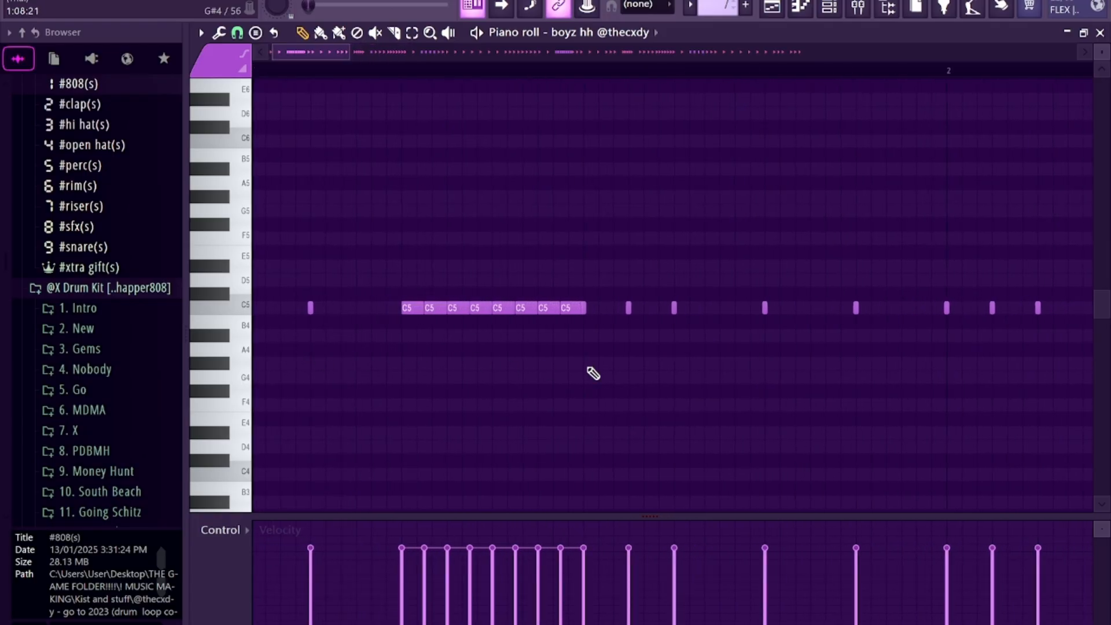
{"action": "scroll", "coordinate": [547, 359], "scroll_direction": "down", "scroll_amount": 6}
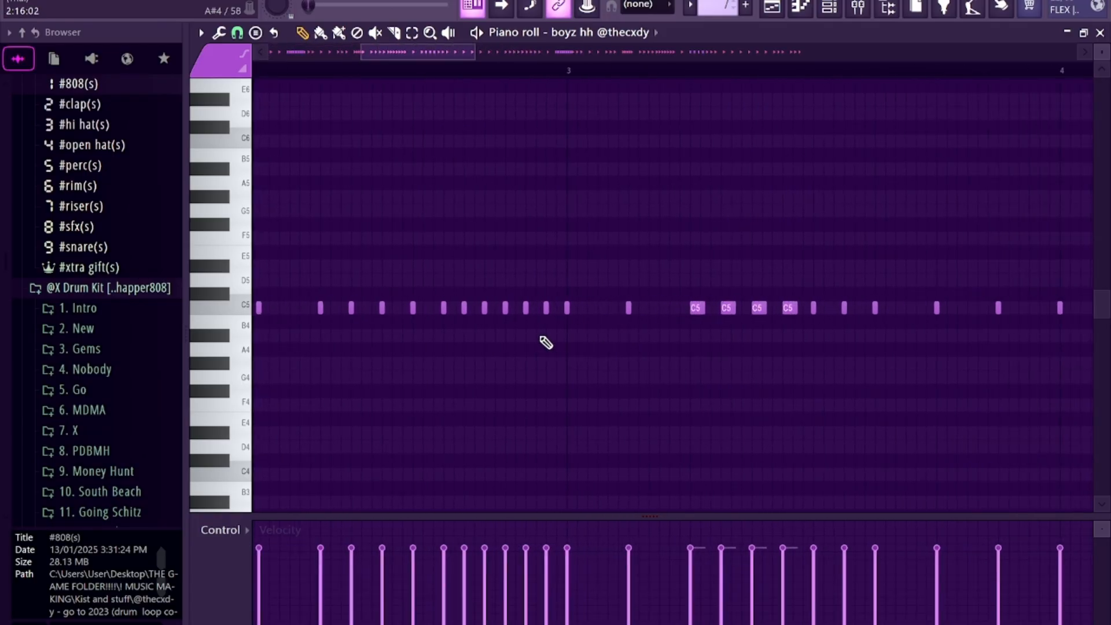
{"action": "scroll", "coordinate": [541, 337], "scroll_direction": "down", "scroll_amount": 6}
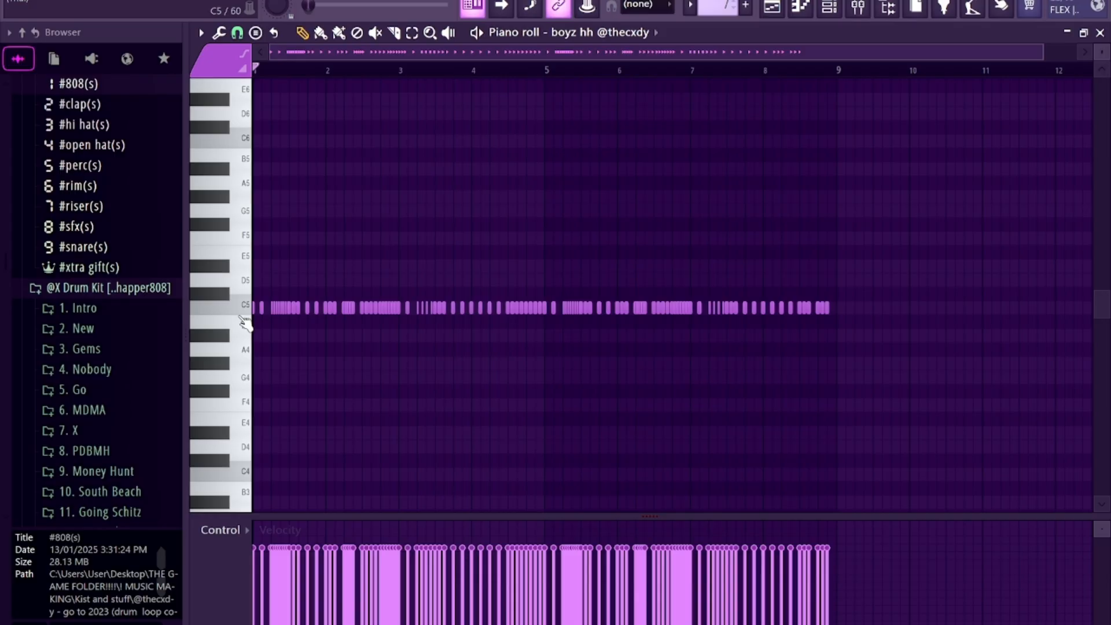
{"action": "scroll", "coordinate": [485, 327], "scroll_direction": "up", "scroll_amount": 7}
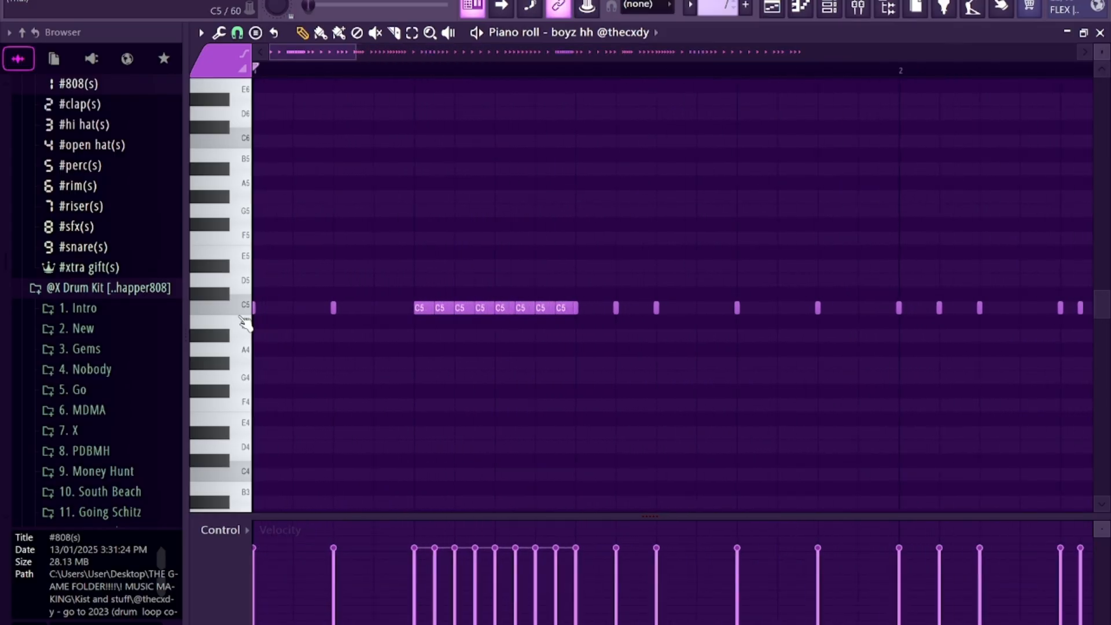
{"action": "left_click", "coordinate": [238, 38]}
{"action": "left_click", "coordinate": [266, 121]}
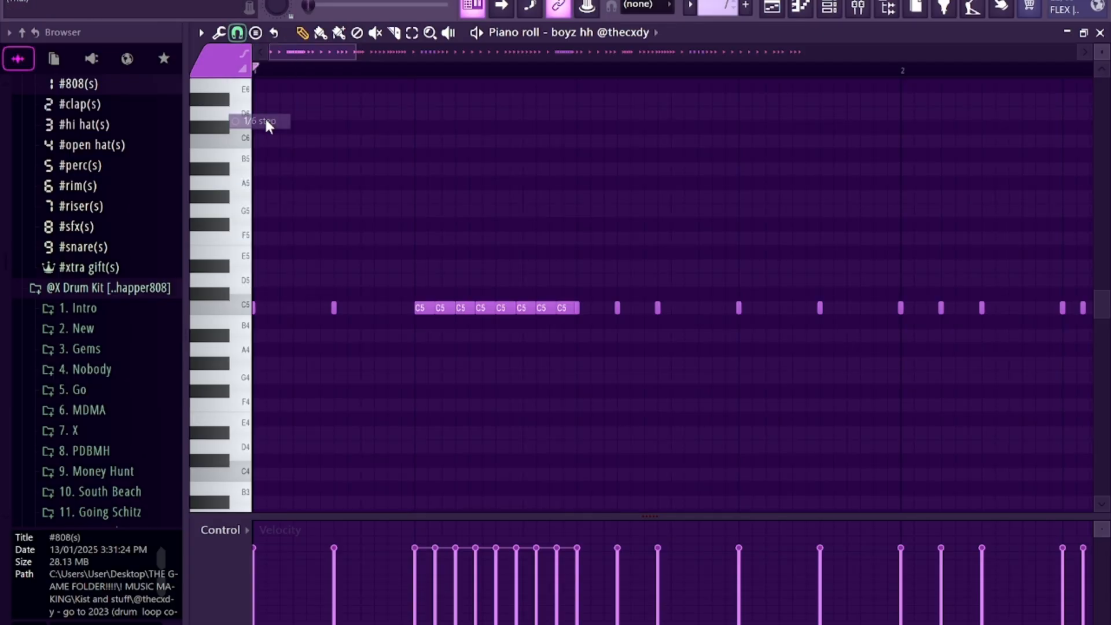
{"action": "scroll", "coordinate": [490, 338], "scroll_direction": "up", "scroll_amount": 2}
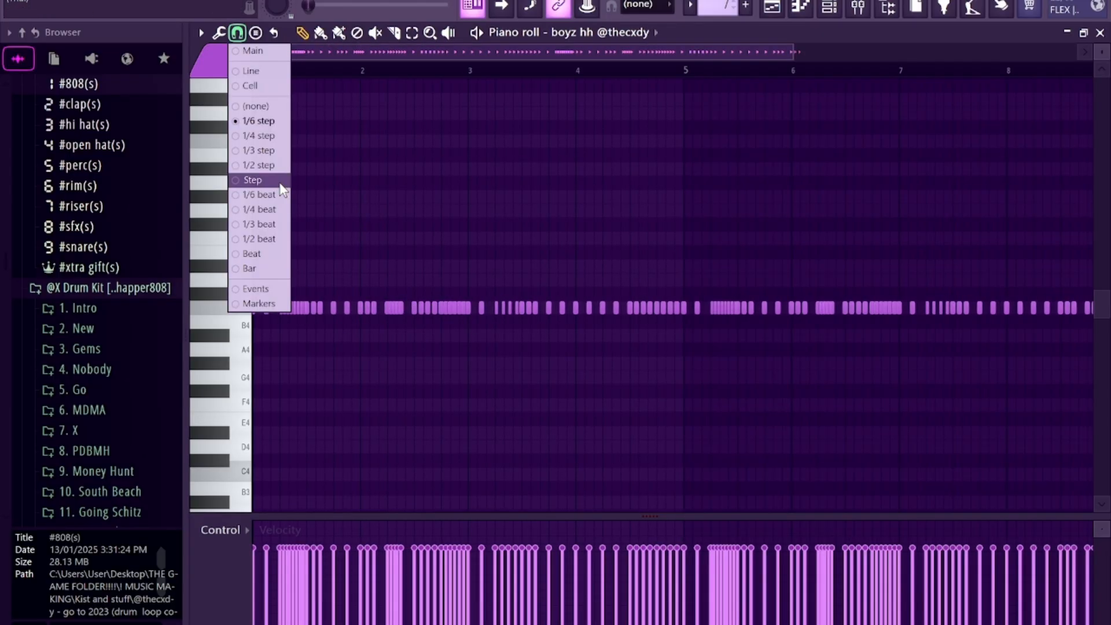
- Set the snap to Step and add a two-step E5 note at step 13 of bar 1 in the hi-hat pattern
{"action": "left_click", "coordinate": [249, 178]}
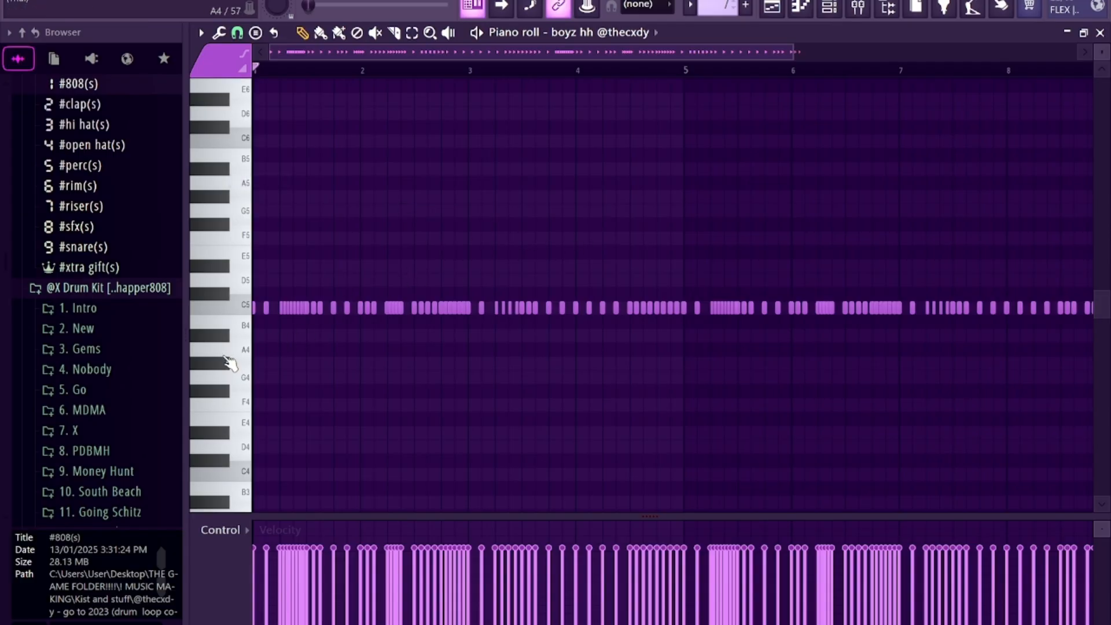
{"action": "scroll", "coordinate": [418, 335], "scroll_direction": "up", "scroll_amount": 2}
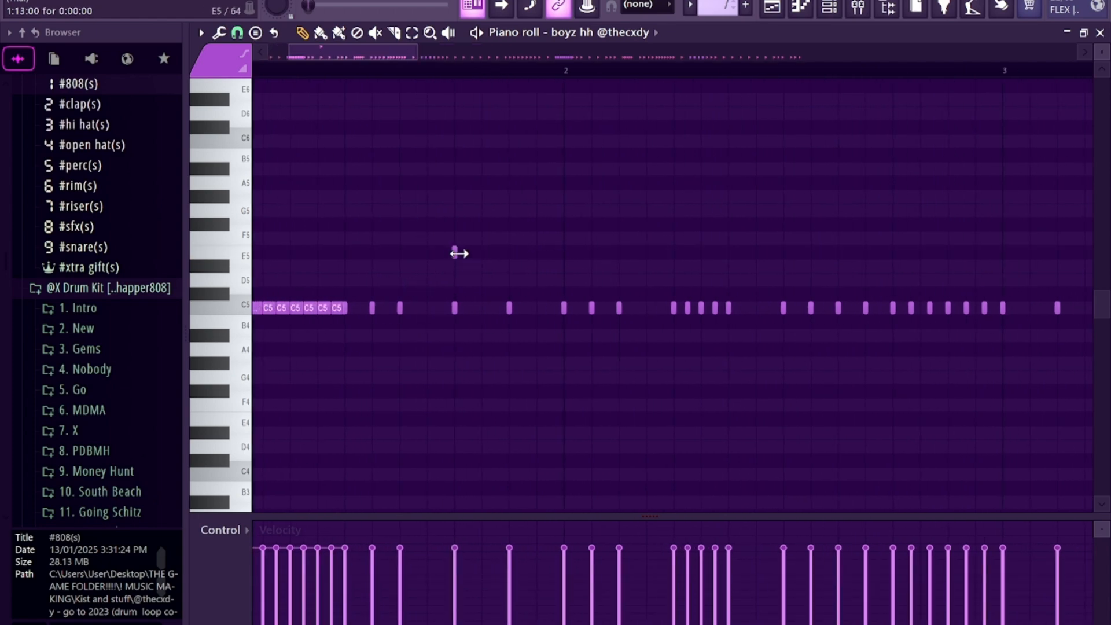
{"action": "left_click_drag", "start_coordinate": [459, 253], "coordinate": [475, 283]}
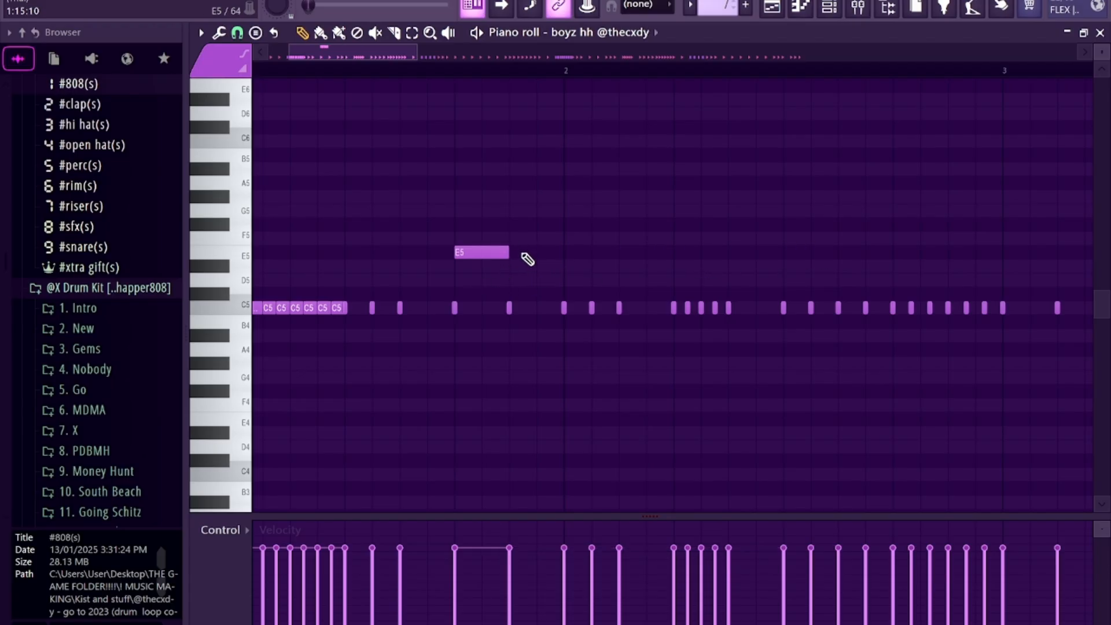
- Try chopping the E5 note into a roll with the chopper, adjusting its time multiplier, and dismiss the tool without accepting
{"action": "left_click_drag", "start_coordinate": [529, 219], "coordinate": [445, 287]}
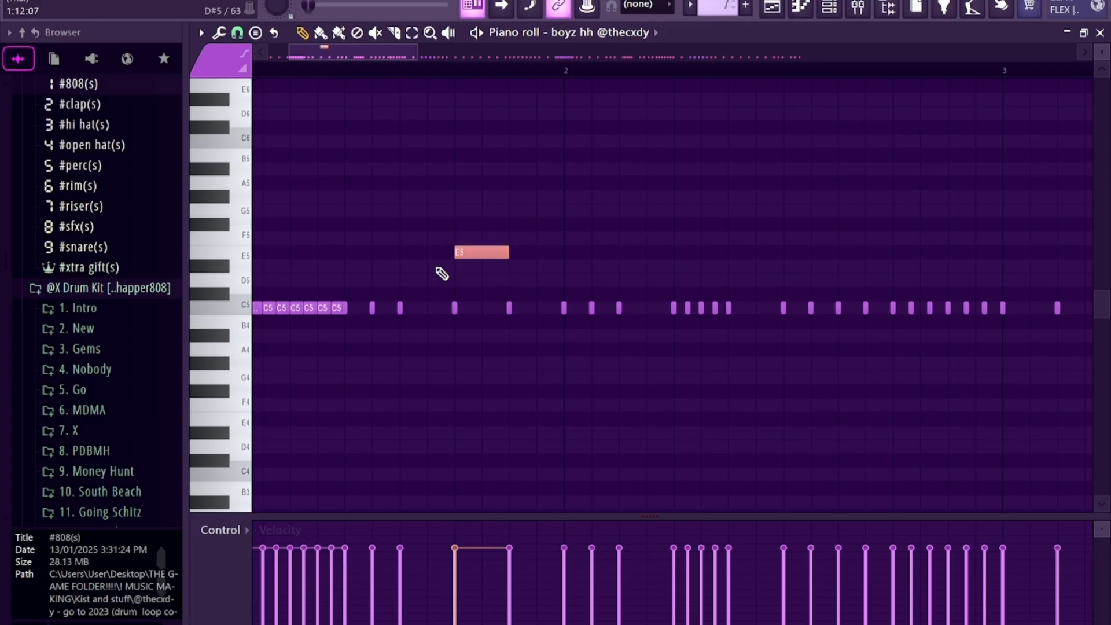
{"action": "key", "text": "ctrl+u"}
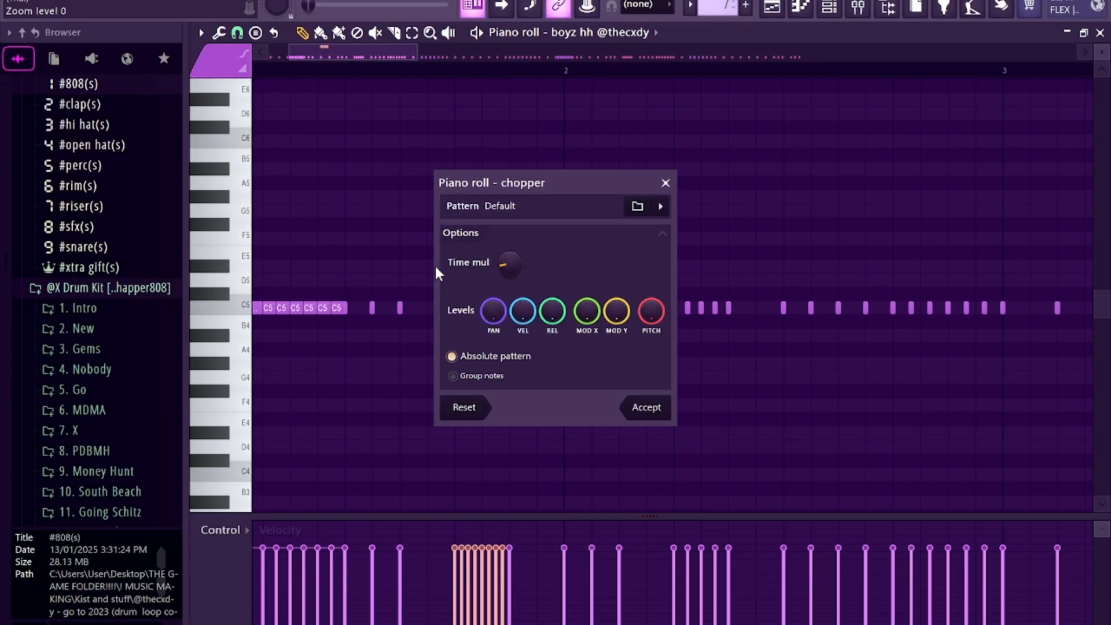
{"action": "left_click_drag", "start_coordinate": [529, 184], "coordinate": [675, 162]}
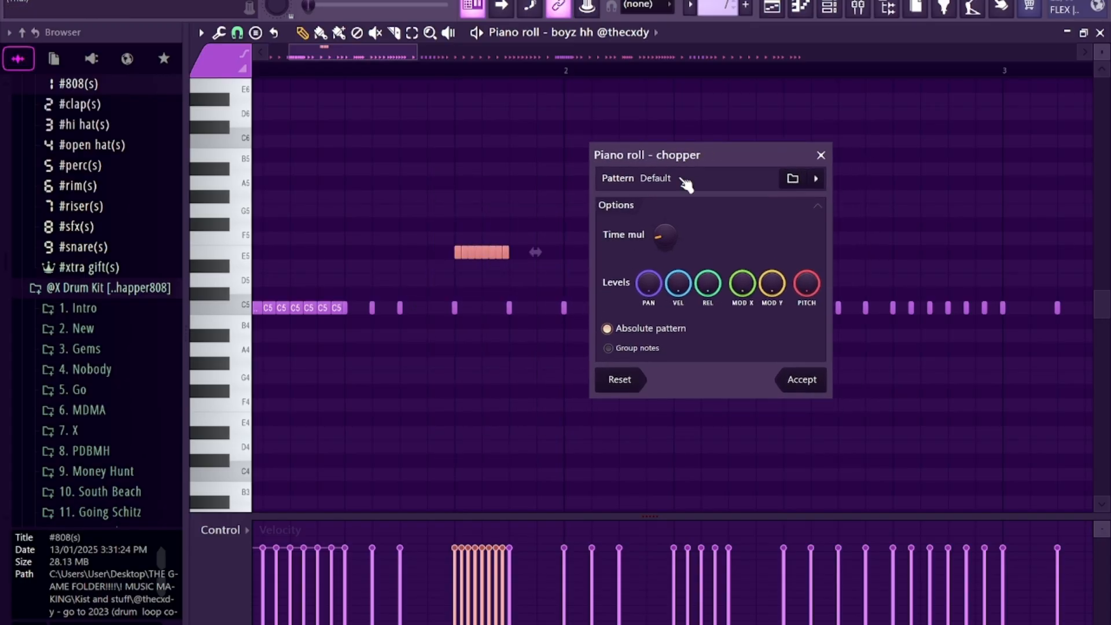
{"action": "left_click_drag", "start_coordinate": [662, 238], "coordinate": [663, 203]}
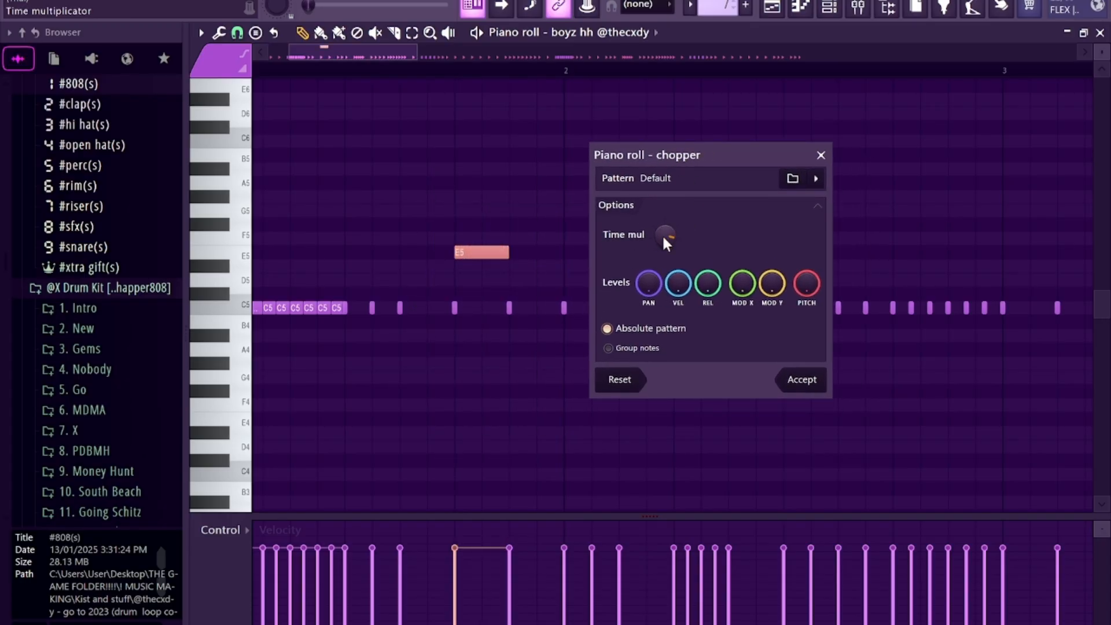
{"action": "left_click", "coordinate": [821, 155]}
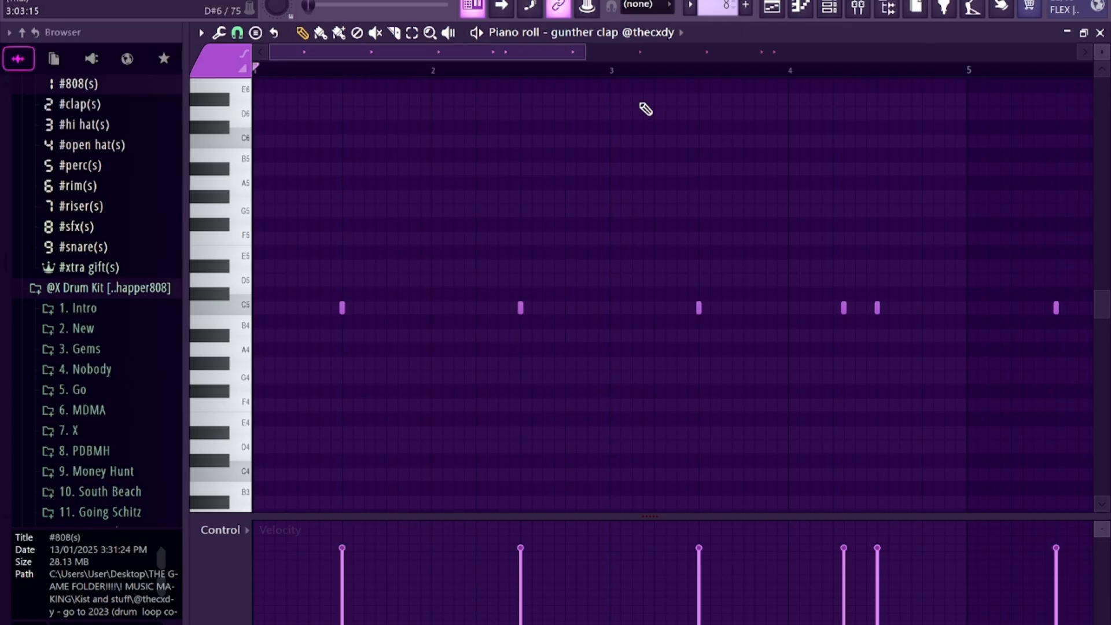
- Play the gunther clap pattern in the piano roll from bar 3
{"action": "left_click", "coordinate": [606, 75]}
{"action": "scroll", "coordinate": [641, 191], "scroll_direction": "down", "scroll_amount": 2}
{"action": "key", "text": "space"}
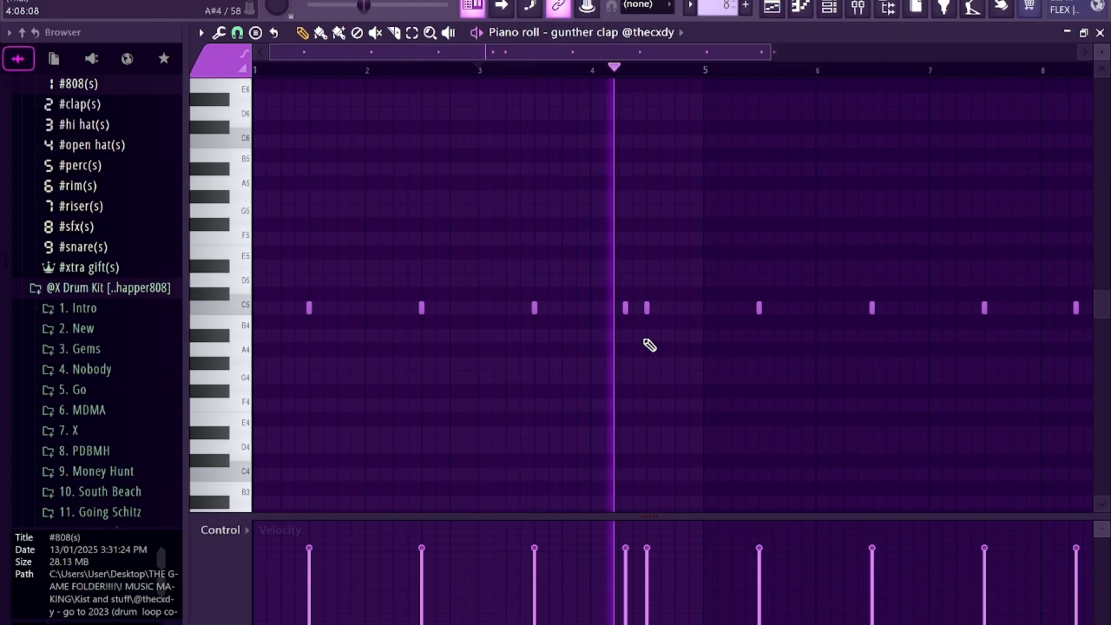
{"action": "key", "text": "space"}
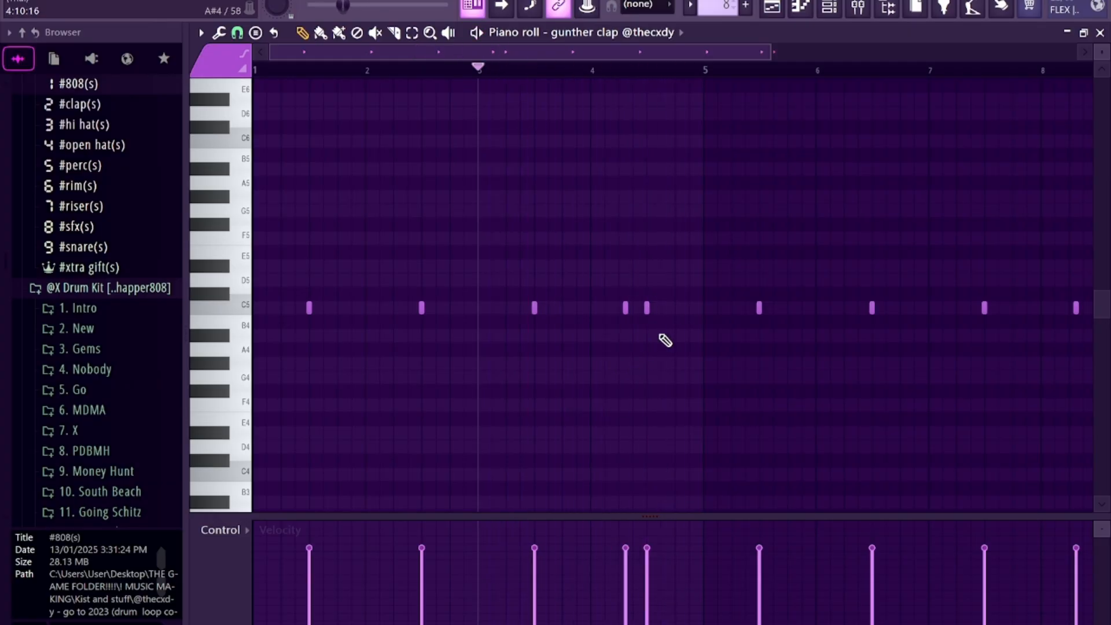
- Examine the double clap in bar 4 by selecting its second note and playing the pattern from the start of bar 4
{"action": "scroll", "coordinate": [651, 344], "scroll_direction": "up", "scroll_amount": 1}
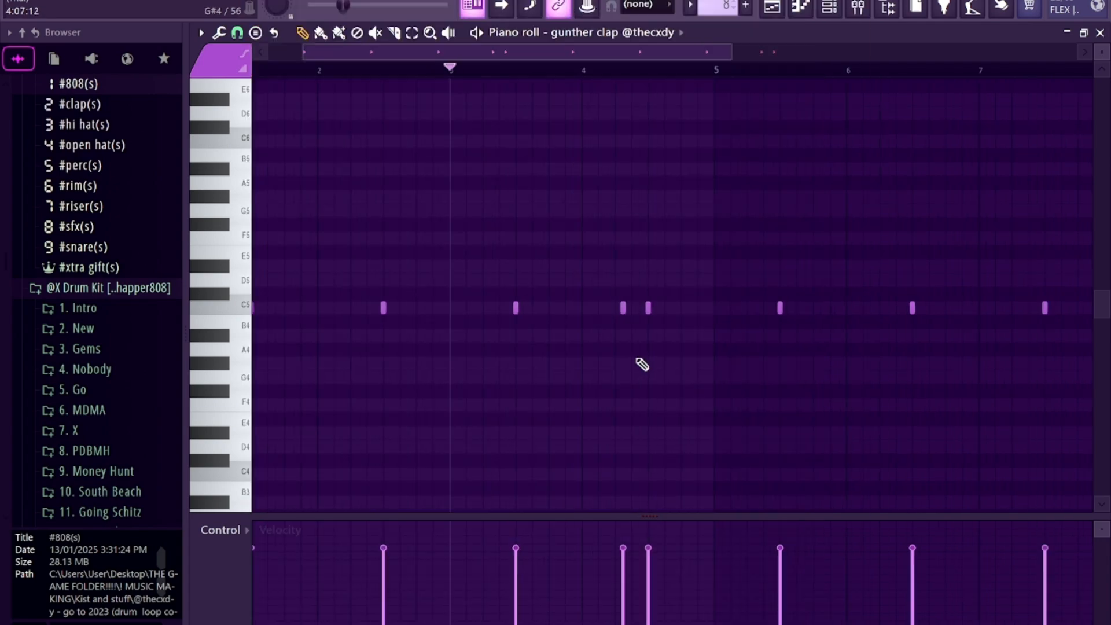
{"action": "scroll", "coordinate": [644, 356], "scroll_direction": "up", "scroll_amount": 1}
{"action": "left_click_drag", "start_coordinate": [687, 287], "coordinate": [637, 347]}
{"action": "scroll", "coordinate": [684, 342], "scroll_direction": "down", "scroll_amount": 1}
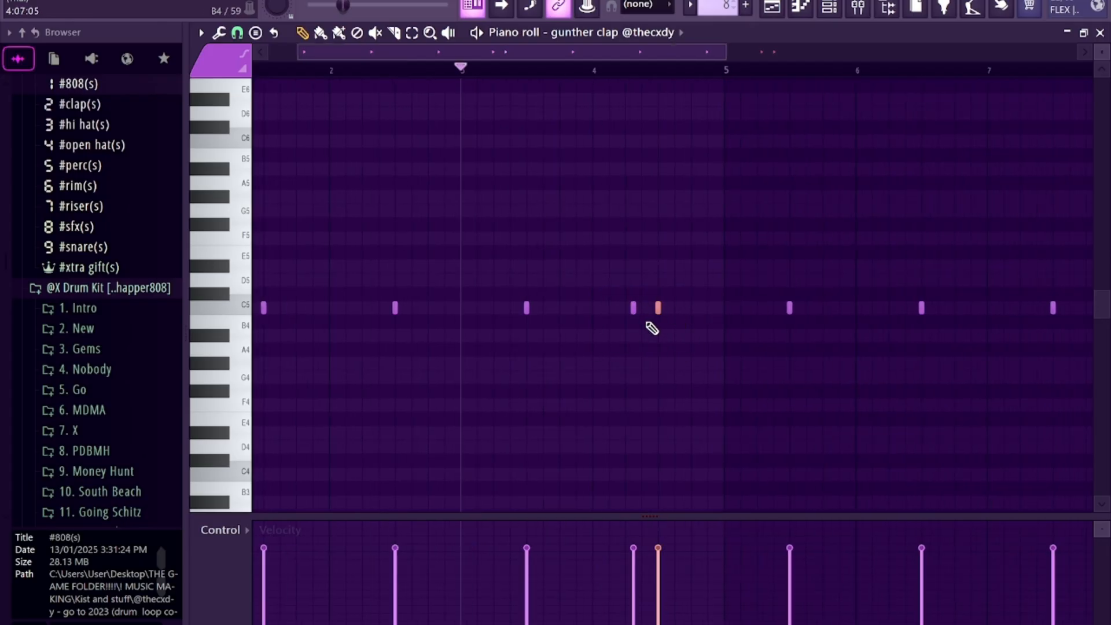
{"action": "scroll", "coordinate": [647, 326], "scroll_direction": "up", "scroll_amount": 2}
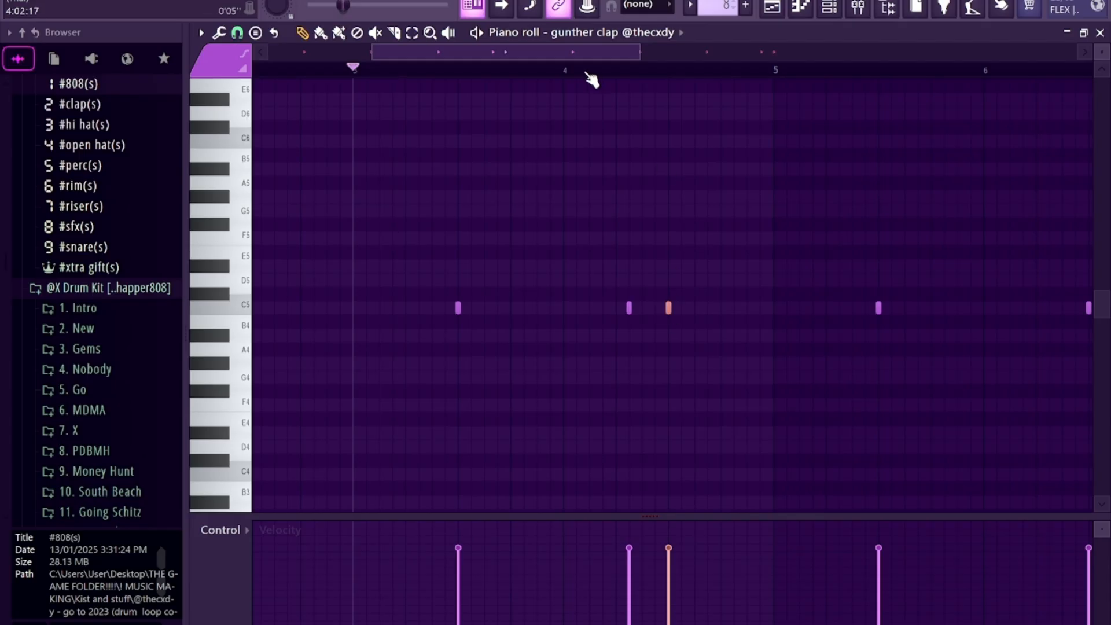
{"action": "left_click", "coordinate": [564, 68]}
{"action": "key", "text": "space"}
{"action": "key", "text": "space"}
{"action": "scroll", "coordinate": [640, 251], "scroll_direction": "down", "scroll_amount": 3}
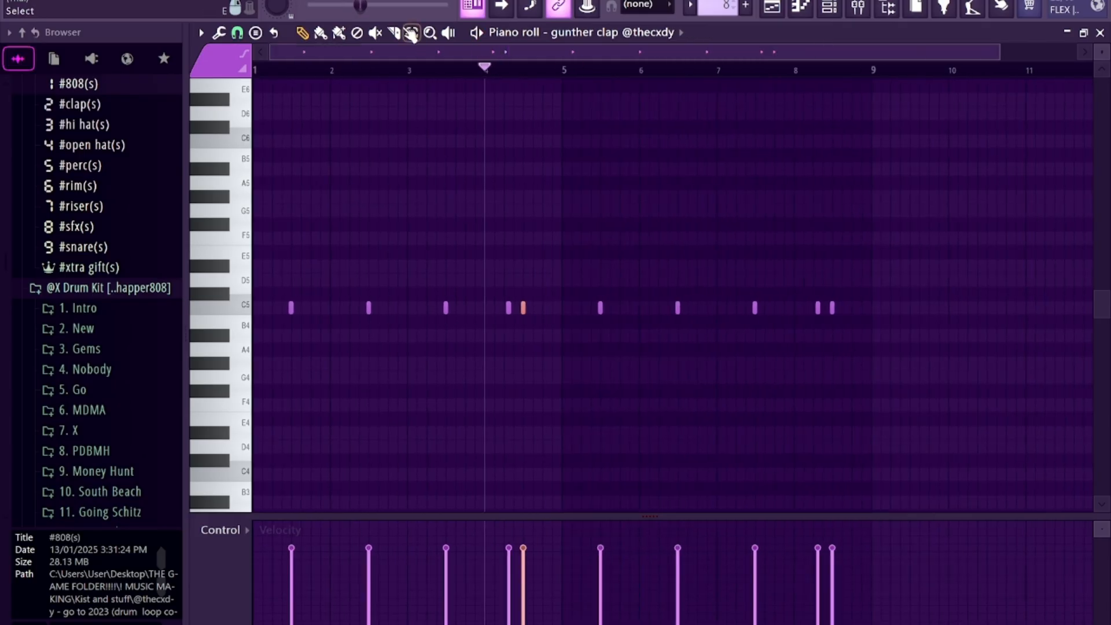
- Inspect the Fruity parametric EQ 2 and OTT effects on mixer Insert 8
{"action": "left_click", "coordinate": [858, 7]}
{"action": "left_click", "coordinate": [558, 159]}
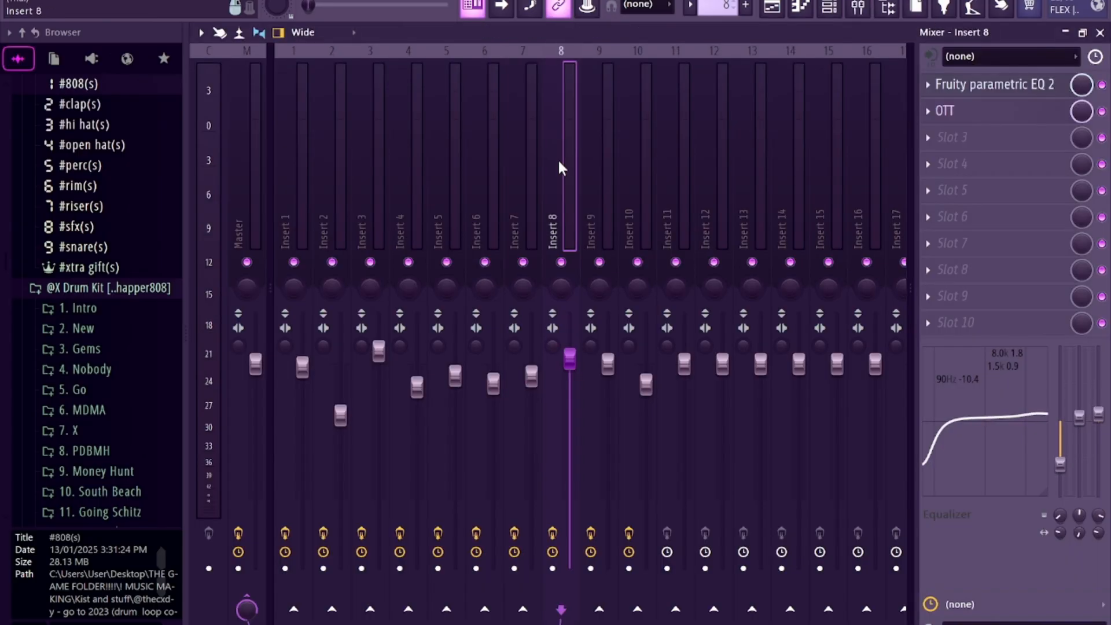
{"action": "left_click", "coordinate": [1001, 86]}
{"action": "left_click", "coordinate": [1002, 85]}
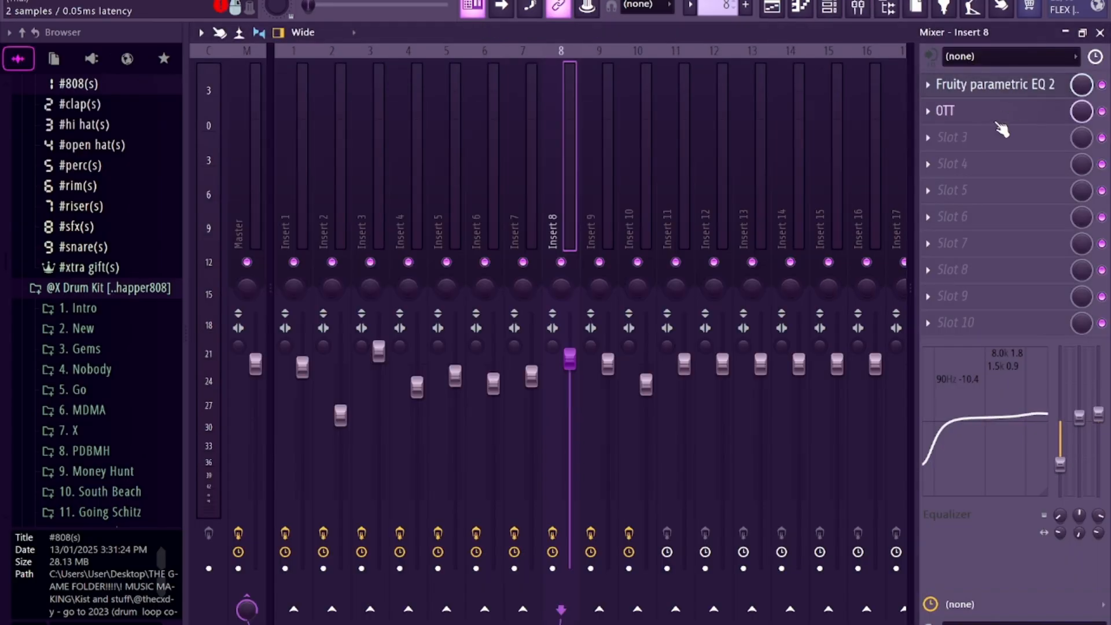
{"action": "left_click", "coordinate": [1004, 113]}
{"action": "left_click", "coordinate": [1004, 119]}
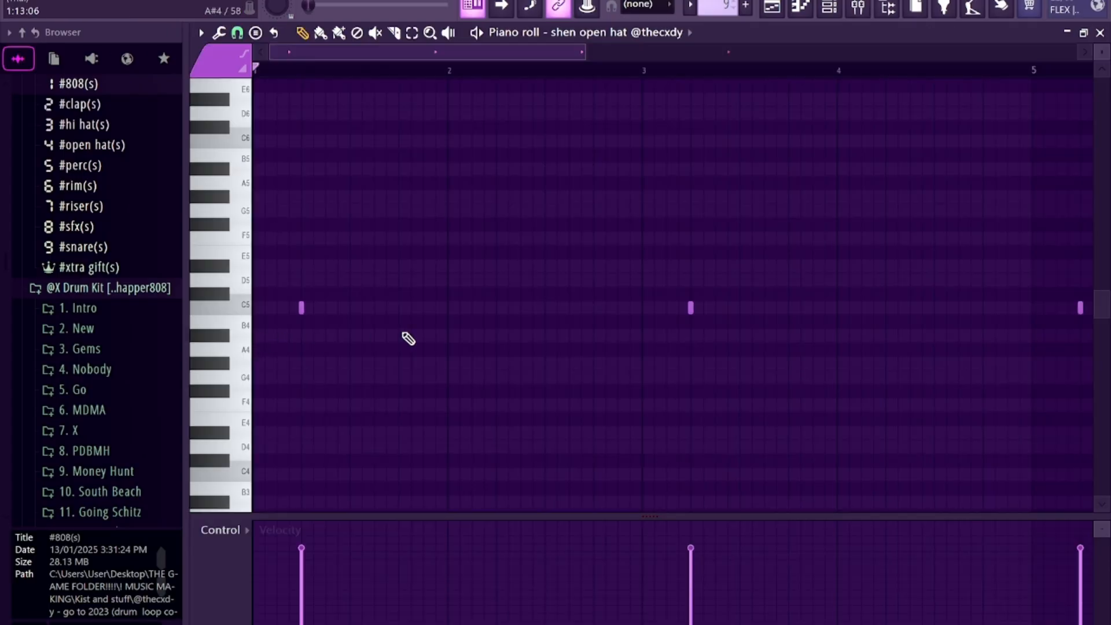
- Play the shen open hat pattern in the piano roll
{"action": "scroll", "coordinate": [409, 339], "scroll_direction": "down", "scroll_amount": 2}
{"action": "key", "text": "space"}
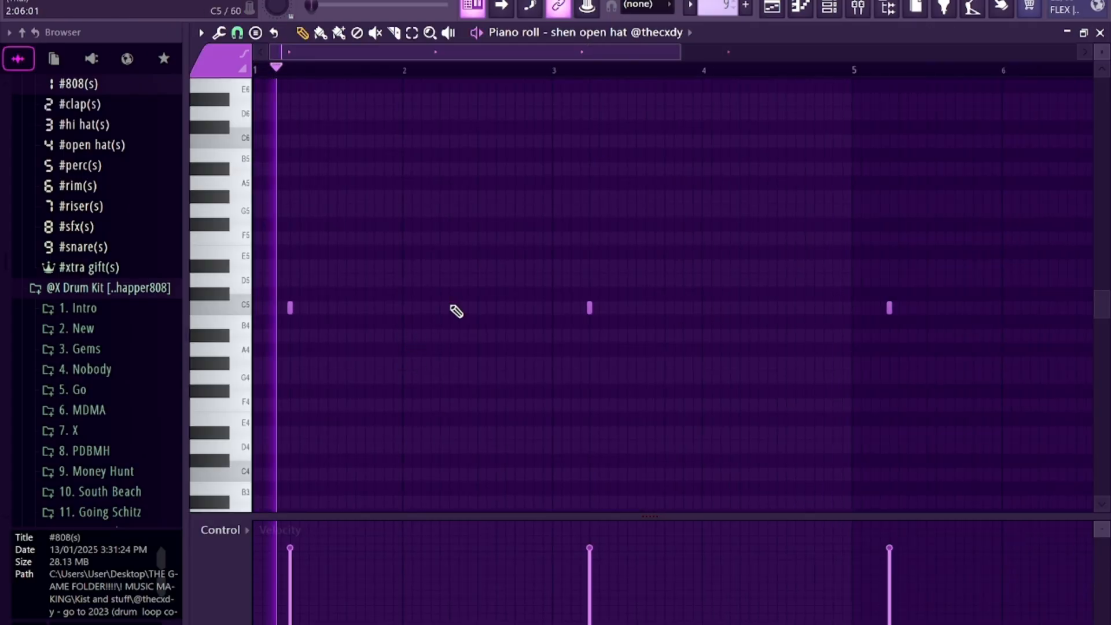
- Inspect the Fruity parametric EQ 2 and OTT effects on mixer Insert 9
{"action": "key", "text": "F9"}
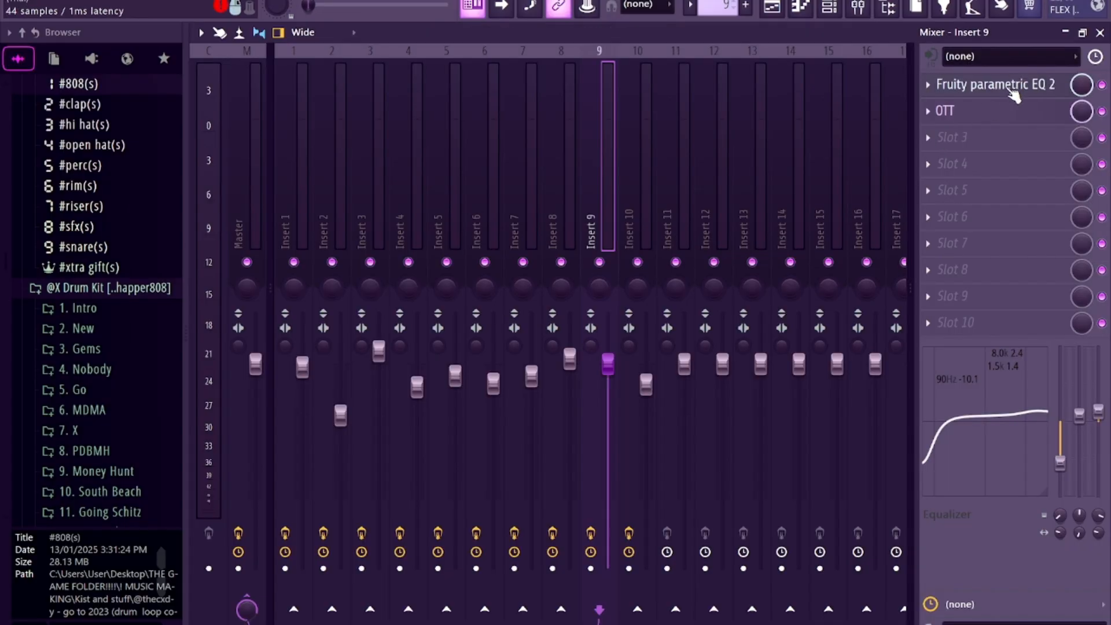
{"action": "left_click", "coordinate": [1013, 84]}
{"action": "left_click", "coordinate": [1011, 86]}
{"action": "left_click", "coordinate": [1010, 118]}
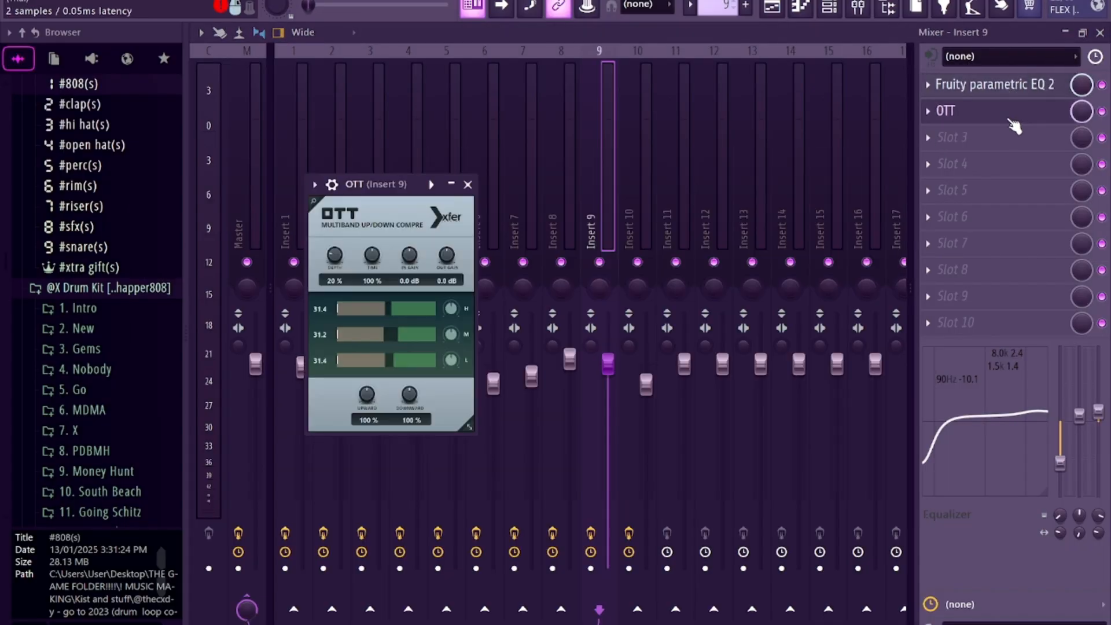
- Play the exctazy vox pattern in the piano roll from the start of bar 2
{"action": "left_click", "coordinate": [1010, 120]}
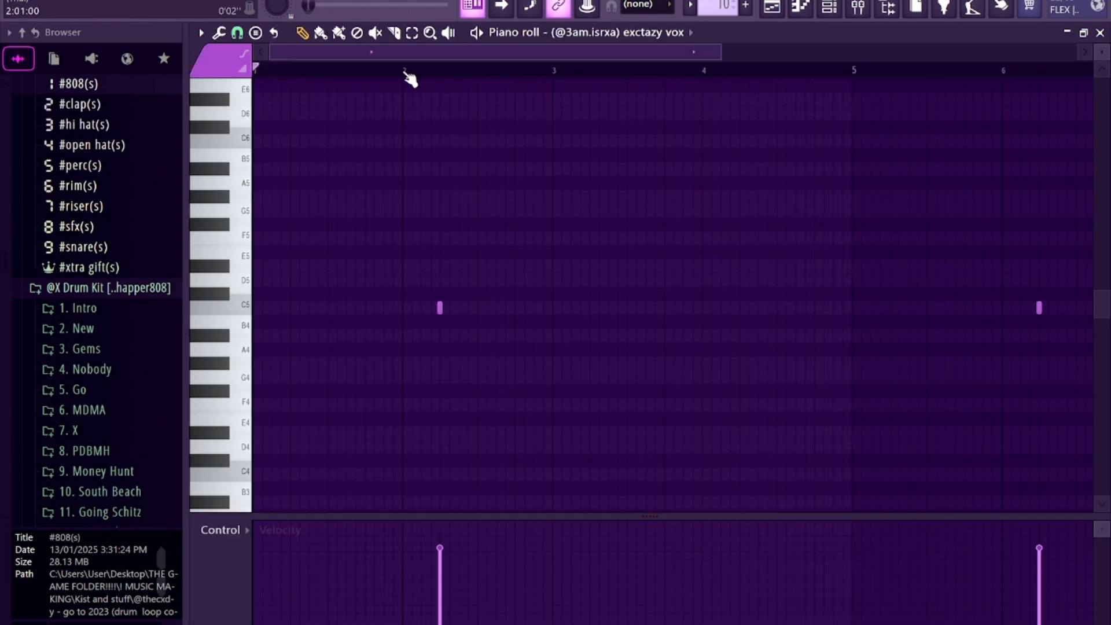
{"action": "left_click", "coordinate": [405, 70]}
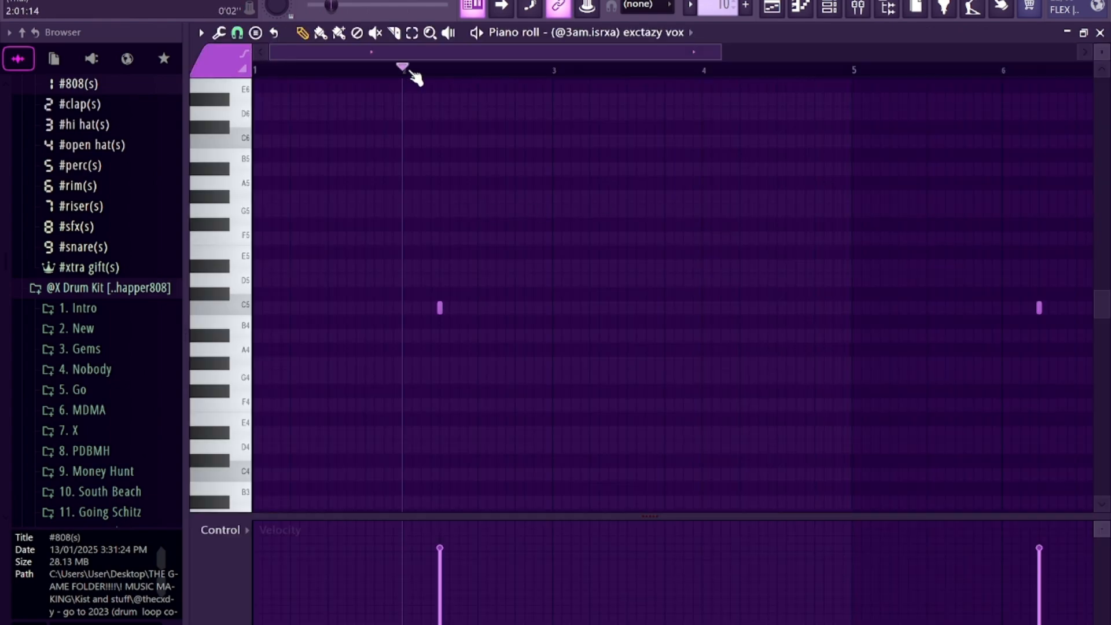
{"action": "key", "text": "space"}
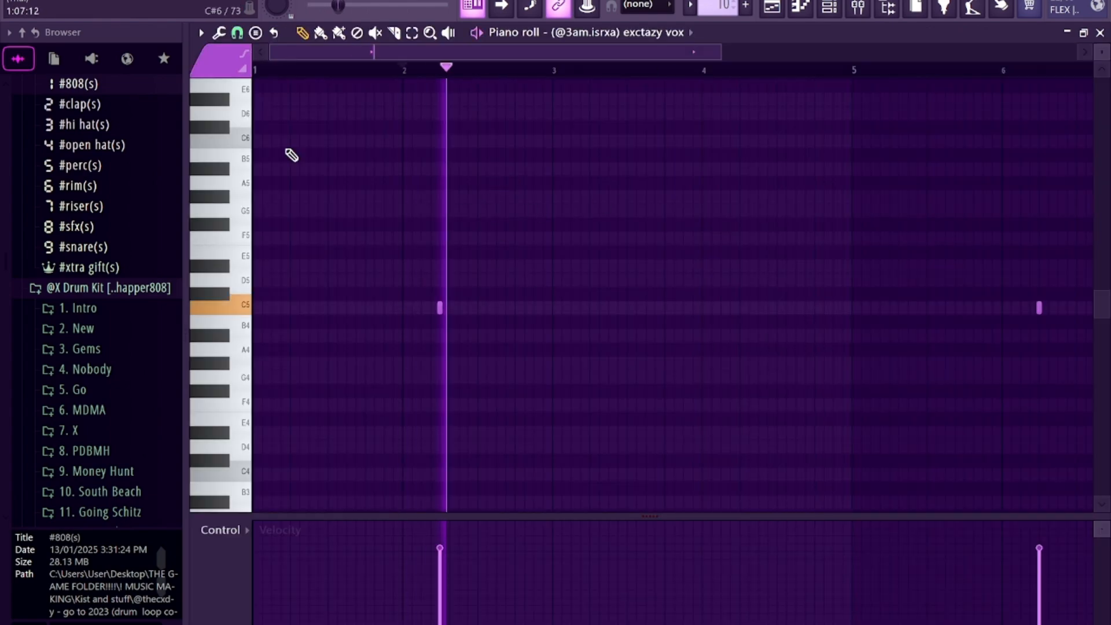
- Inspect the Fruity parametric EQ 2 and OTT effects on mixer Insert 10
{"action": "key", "text": "F9"}
{"action": "left_click", "coordinate": [1007, 85]}
{"action": "left_click", "coordinate": [1008, 84]}
{"action": "left_click", "coordinate": [1003, 119]}
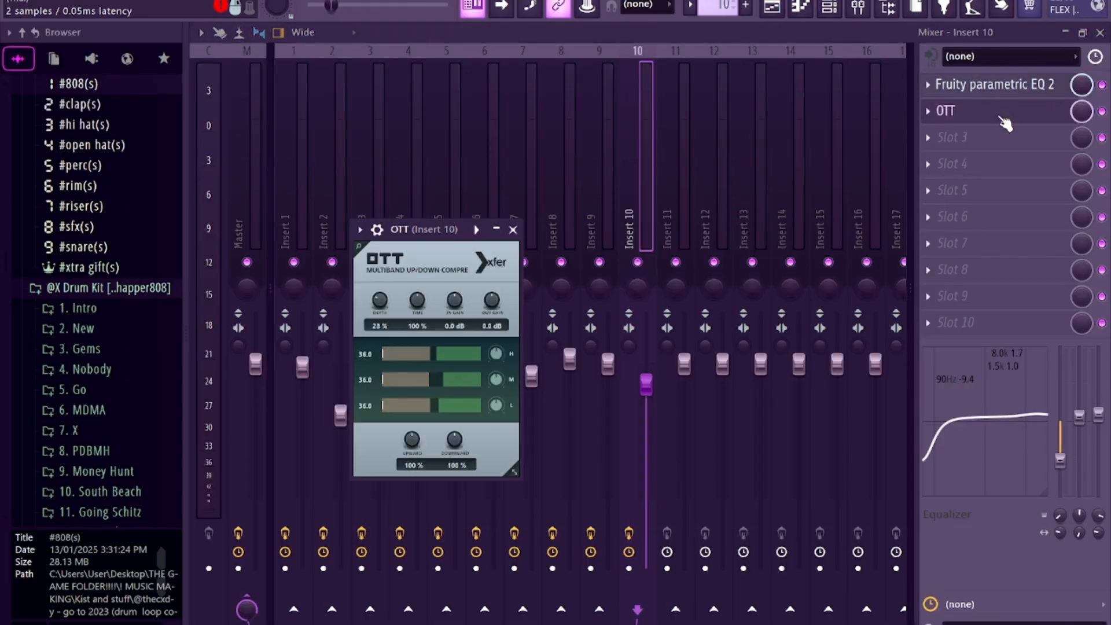
{"action": "left_click", "coordinate": [1006, 122]}
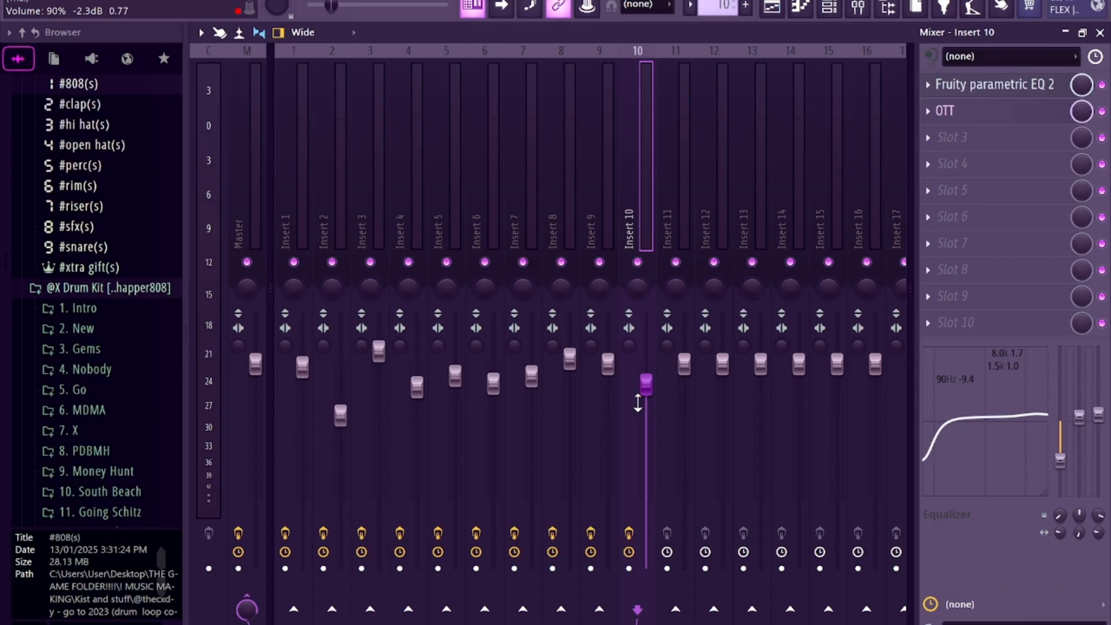
- Select the mixer's Master track and locate the !!! MASTERR preset in the Sossilly Stashkit 2 presets folder
{"action": "left_click", "coordinate": [247, 132]}
{"action": "scroll", "coordinate": [116, 298], "scroll_direction": "up", "scroll_amount": 15}
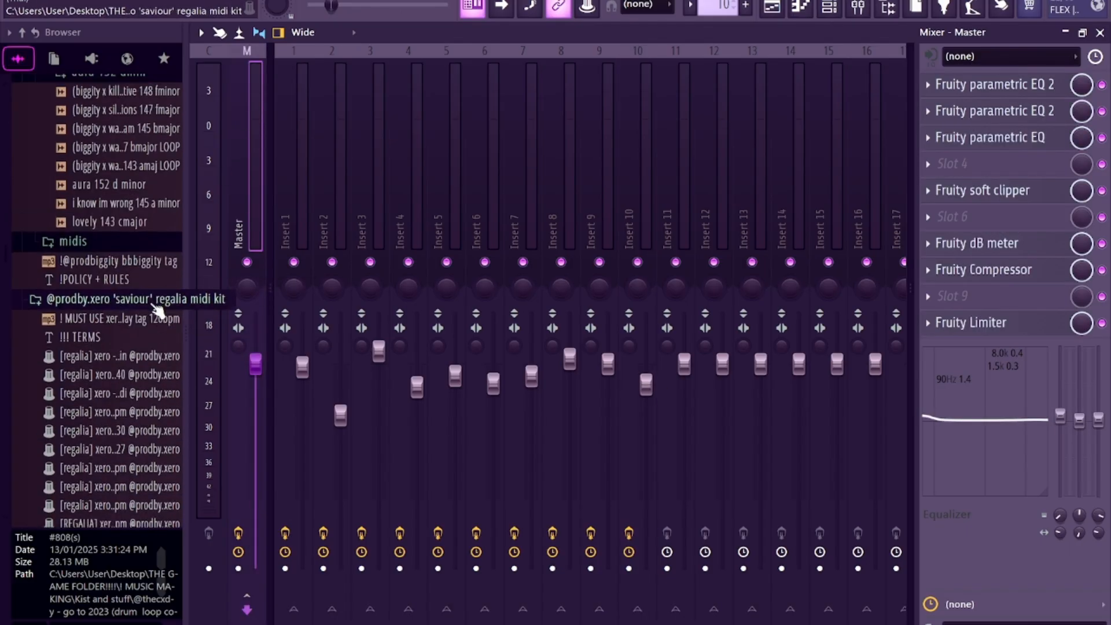
{"action": "scroll", "coordinate": [152, 355], "scroll_direction": "up", "scroll_amount": 12}
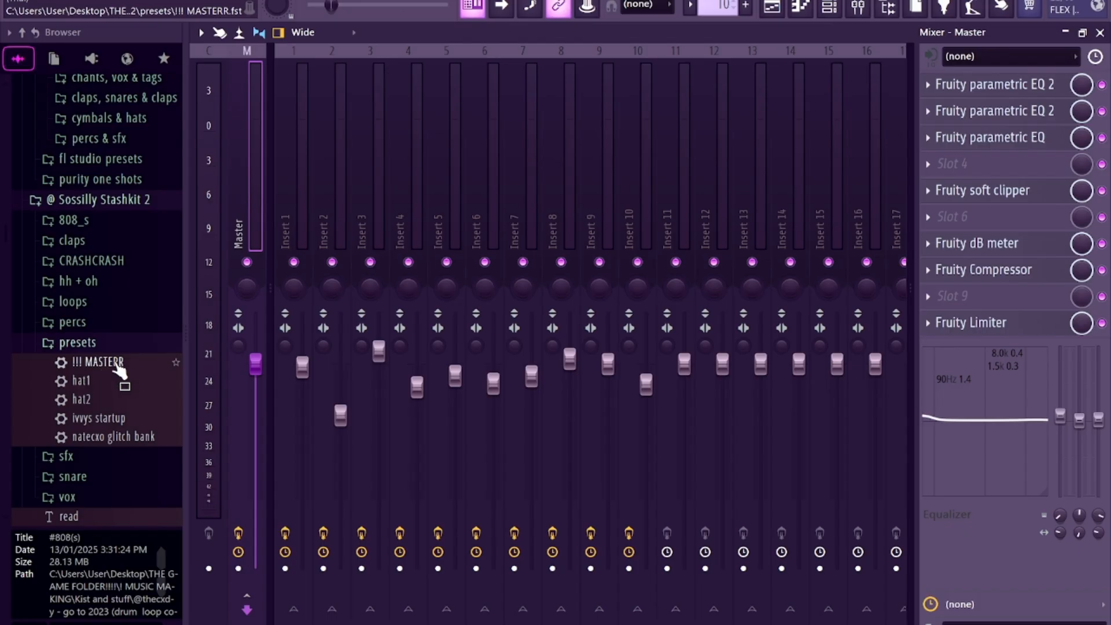
- Inspect the Fruity Compressor and the three parametric EQ effects on the Master track
{"action": "left_click", "coordinate": [1022, 272]}
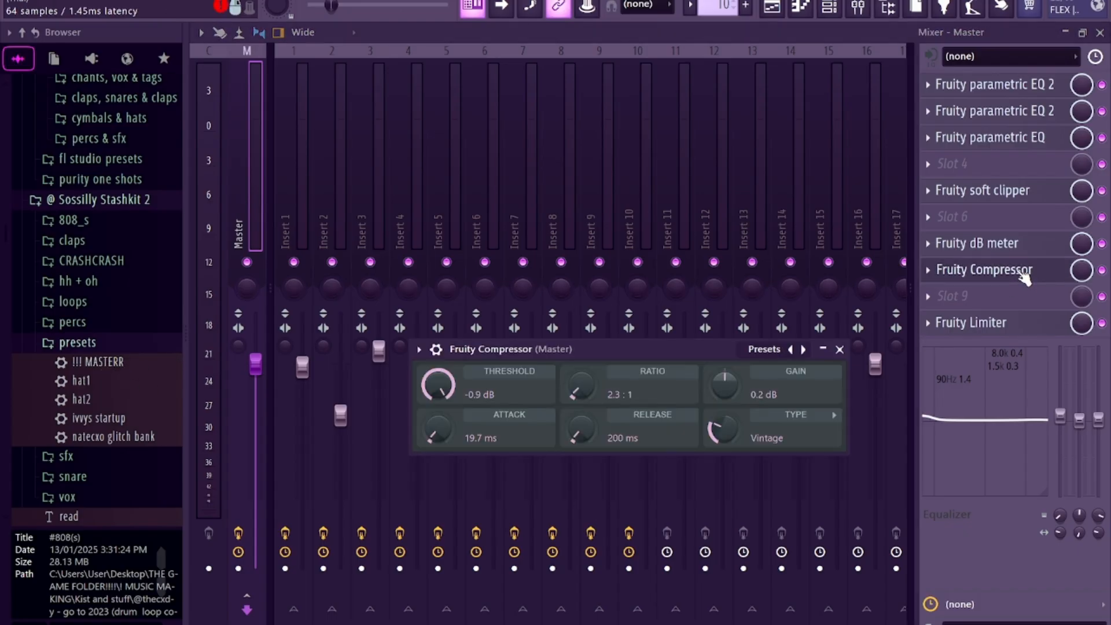
{"action": "left_click", "coordinate": [1023, 273]}
{"action": "left_click", "coordinate": [1033, 92]}
{"action": "left_click", "coordinate": [1036, 114]}
{"action": "left_click", "coordinate": [1036, 114]}
{"action": "left_click", "coordinate": [1026, 145]}
{"action": "left_click", "coordinate": [1025, 148]}
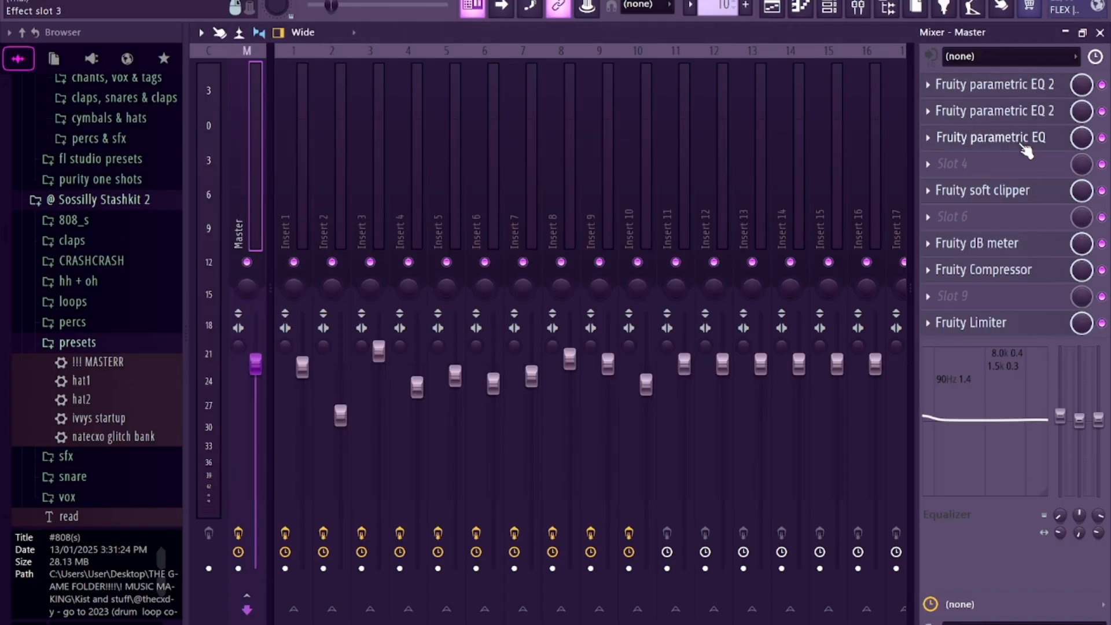
- Inspect the Fruity soft clipper and Fruity Limiter on the Master track
{"action": "left_click", "coordinate": [1024, 194]}
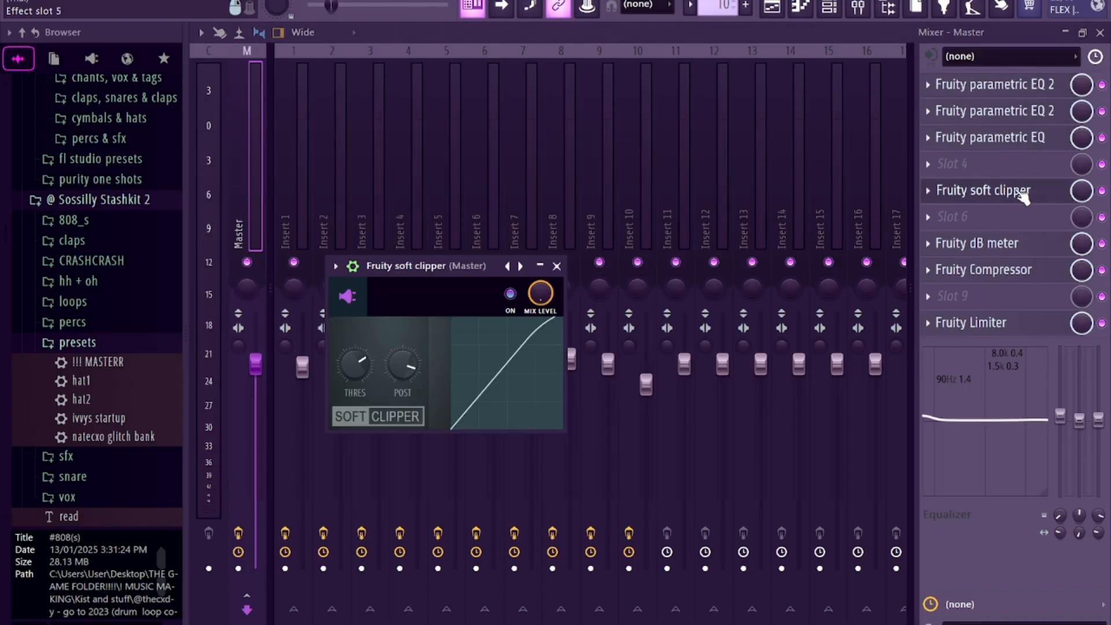
{"action": "left_click", "coordinate": [1023, 195]}
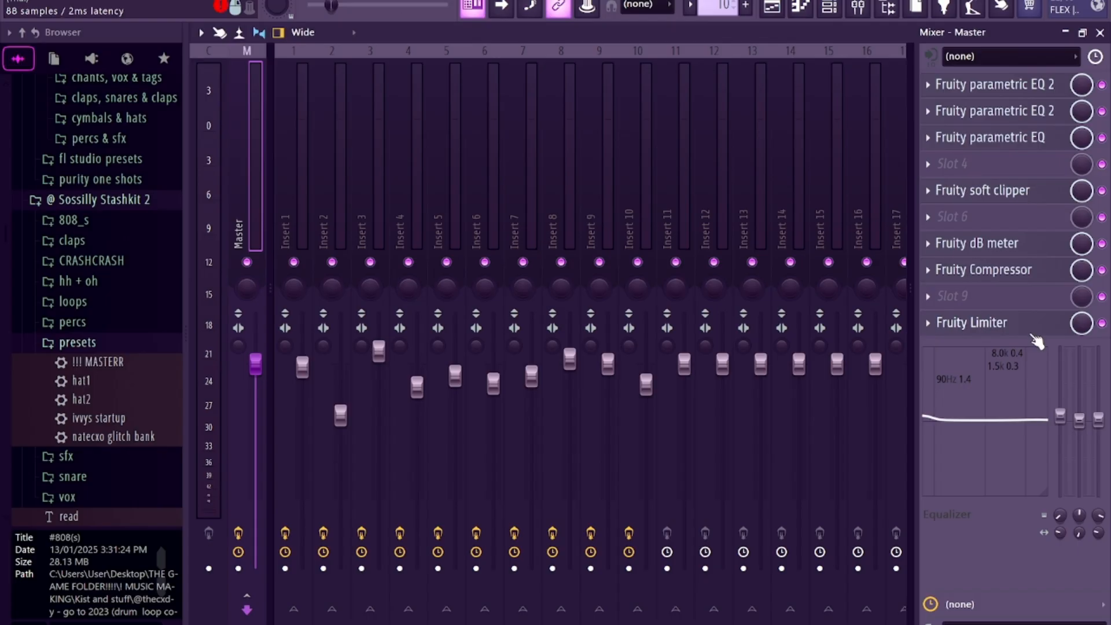
{"action": "left_click", "coordinate": [1024, 324]}
{"action": "left_click_drag", "start_coordinate": [533, 141], "coordinate": [570, 138]}
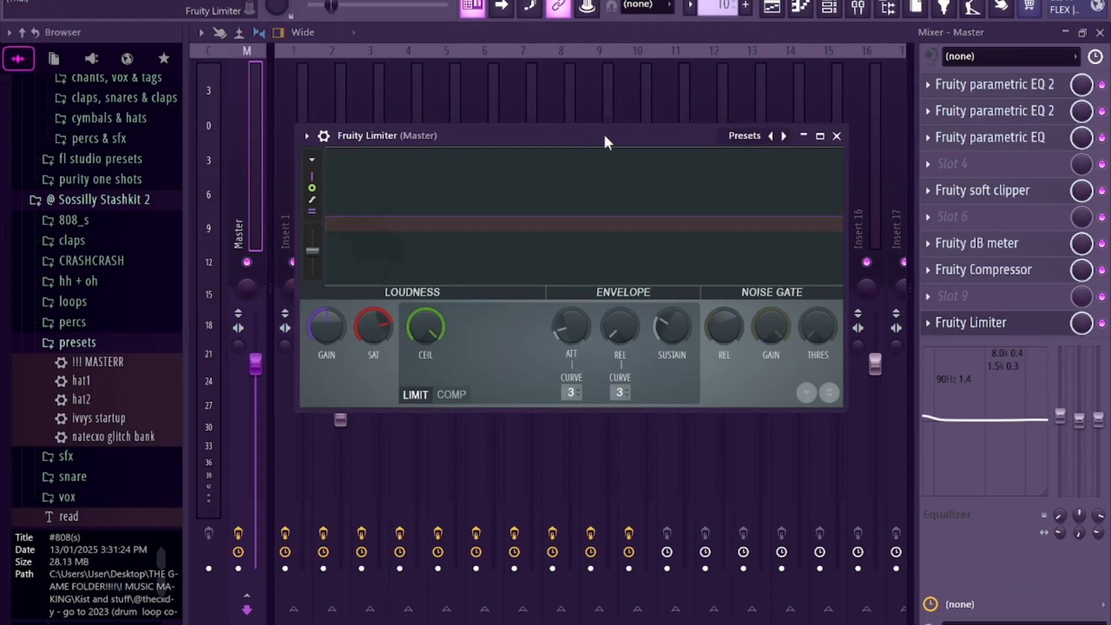
{"action": "left_click", "coordinate": [837, 137]}
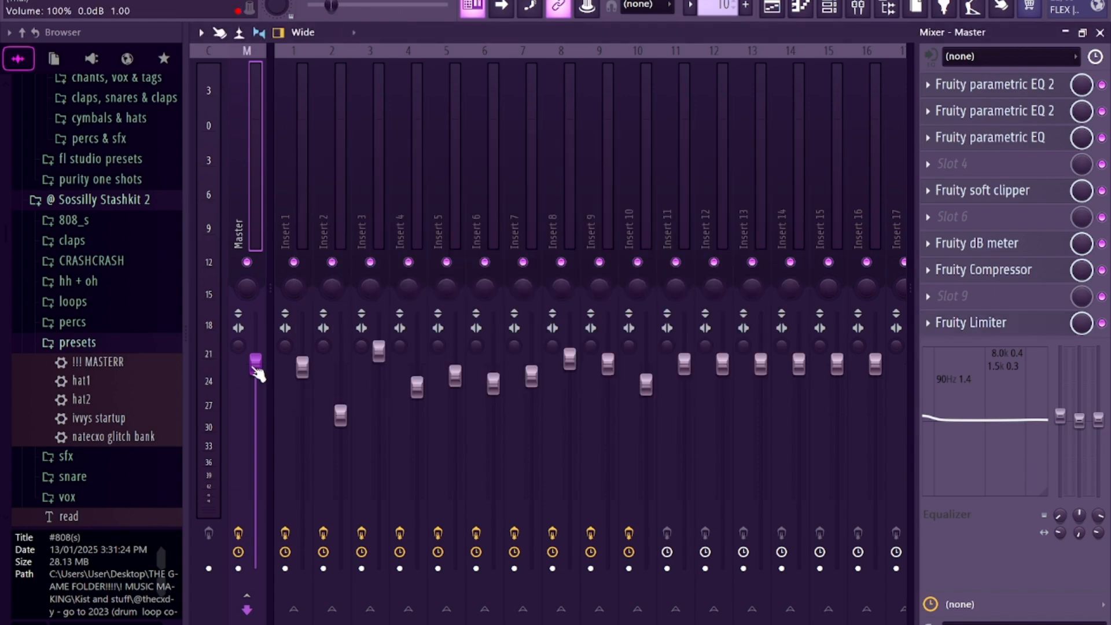
- Show the playlist and select the clips of the first section, bars 1 to 17, on Tracks 1 to 11
{"action": "key", "text": "F5"}
{"action": "scroll", "coordinate": [469, 330], "scroll_direction": "up", "scroll_amount": 5}
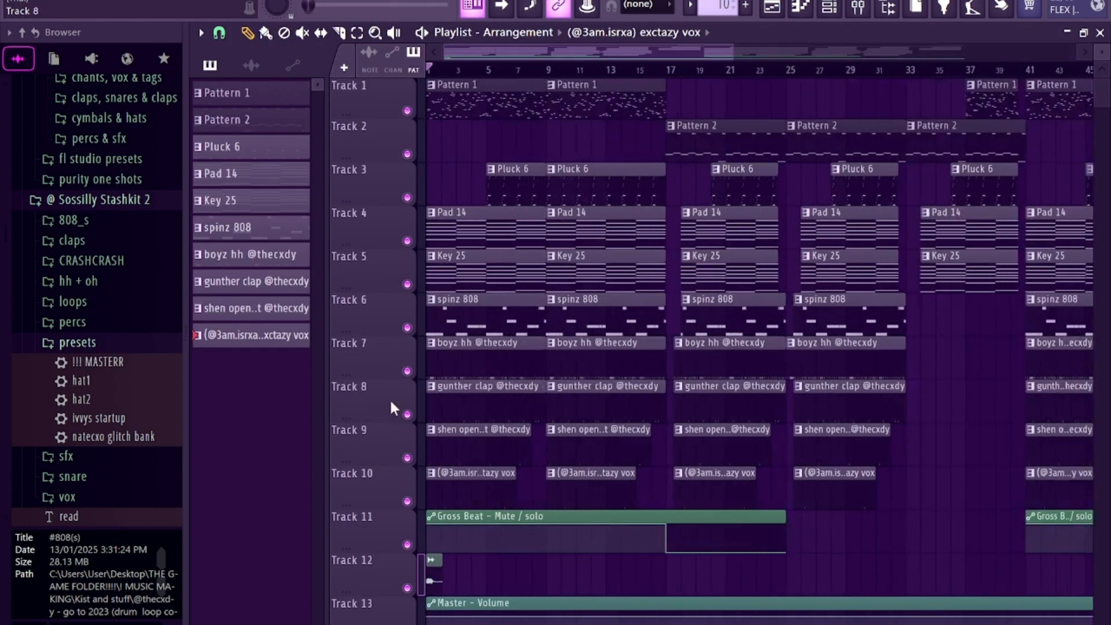
{"action": "left_click_drag", "start_coordinate": [691, 108], "coordinate": [375, 527]}
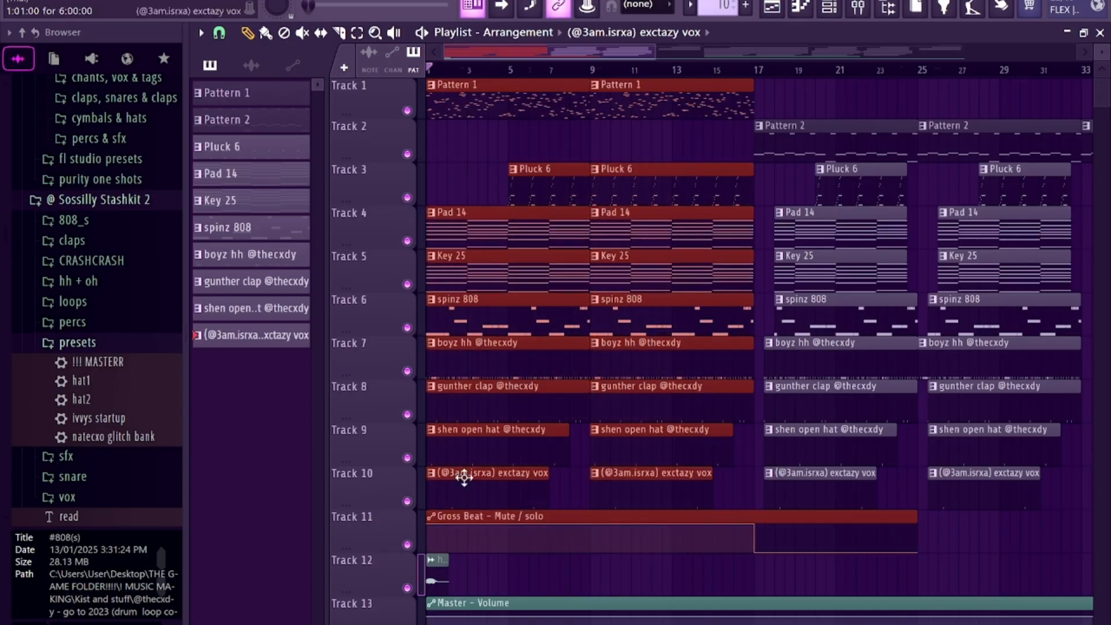
{"action": "scroll", "coordinate": [468, 478], "scroll_direction": "down", "scroll_amount": 5}
{"action": "scroll", "coordinate": [602, 508], "scroll_direction": "up", "scroll_amount": 5}
- Examine the playlist section from bar 17 to bar 41, including the part without drums
{"action": "left_click_drag", "start_coordinate": [781, 87], "coordinate": [510, 505]}
{"action": "mouse_move", "coordinate": [937, 379]}
{"action": "left_mouse_down"}
{"action": "mouse_move", "coordinate": [926, 72]}
{"action": "mouse_move", "coordinate": [921, 371]}
{"action": "left_mouse_up"}
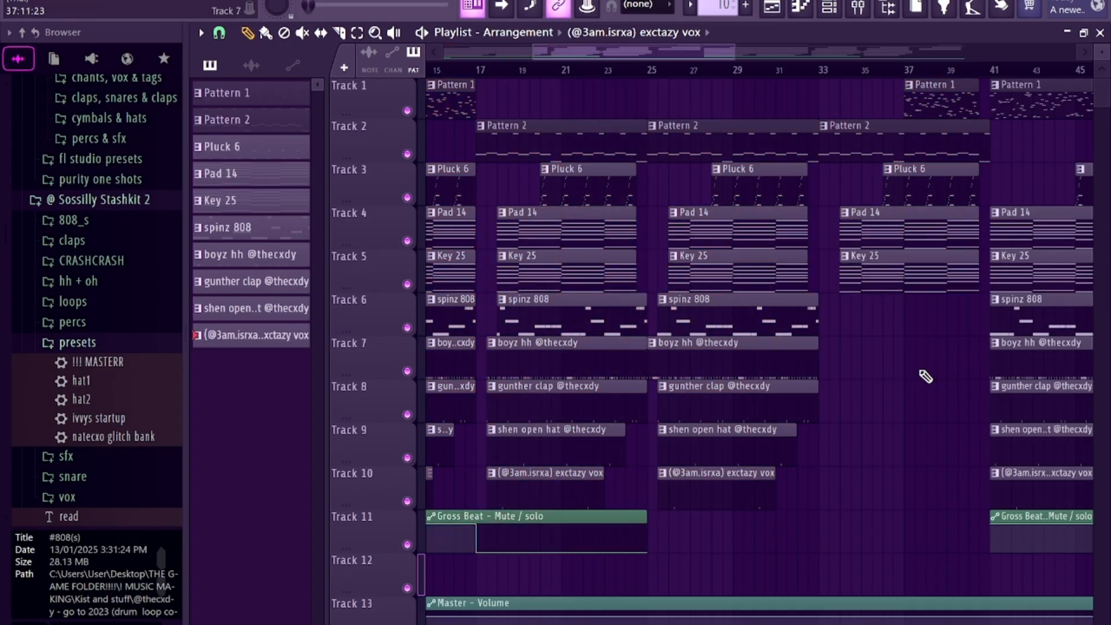
{"action": "scroll", "coordinate": [895, 358], "scroll_direction": "down", "scroll_amount": 5}
{"action": "scroll", "coordinate": [789, 404], "scroll_direction": "up", "scroll_amount": 5}
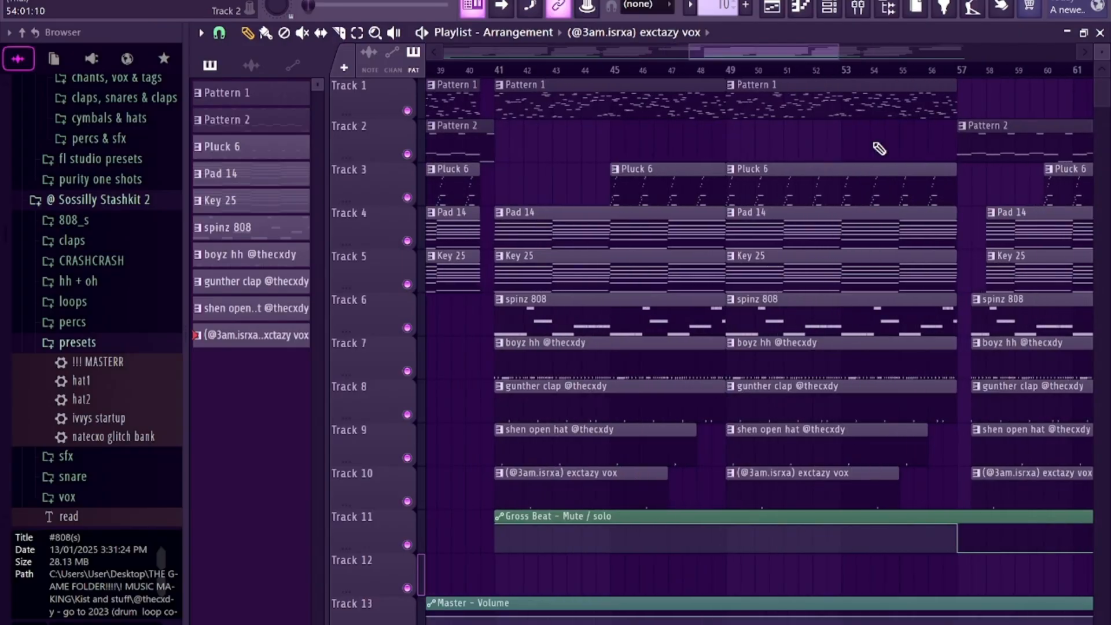
- Select the clips of the repeated section starting at bar 41 on Tracks 3 to 11
{"action": "left_click_drag", "start_coordinate": [913, 112], "coordinate": [575, 541]}
{"action": "scroll", "coordinate": [576, 541], "scroll_direction": "down", "scroll_amount": 4}
{"action": "scroll", "coordinate": [962, 417], "scroll_direction": "up", "scroll_amount": 4}
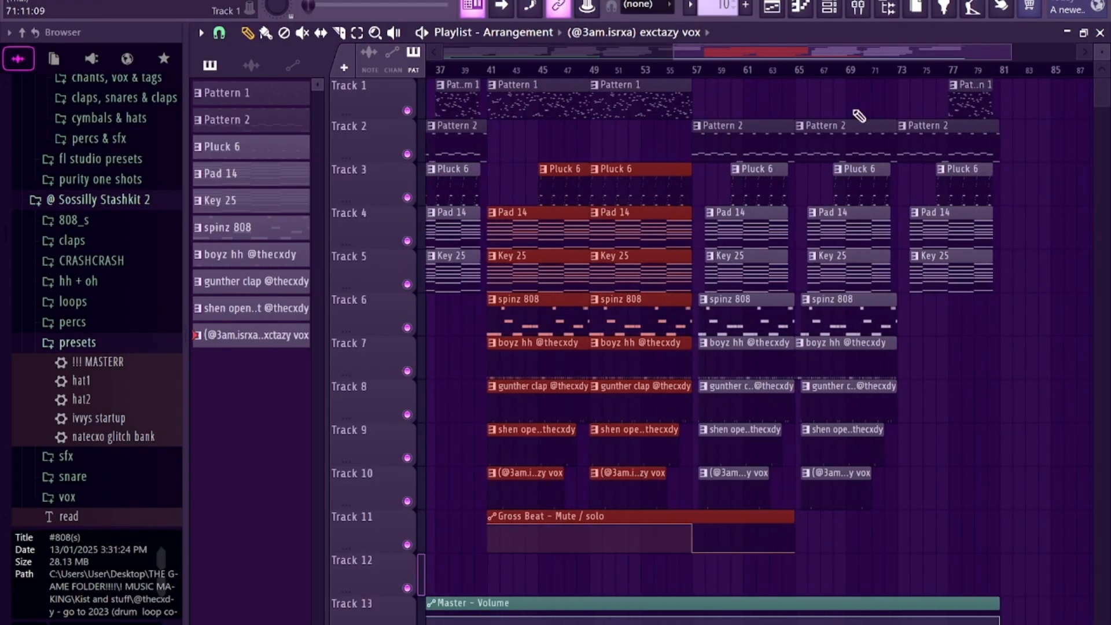
- Examine the closing section of the arrangement from bar 57 to bar 81
{"action": "scroll", "coordinate": [571, 302], "scroll_direction": "down", "scroll_amount": 4}
{"action": "scroll", "coordinate": [895, 301], "scroll_direction": "up", "scroll_amount": 4}
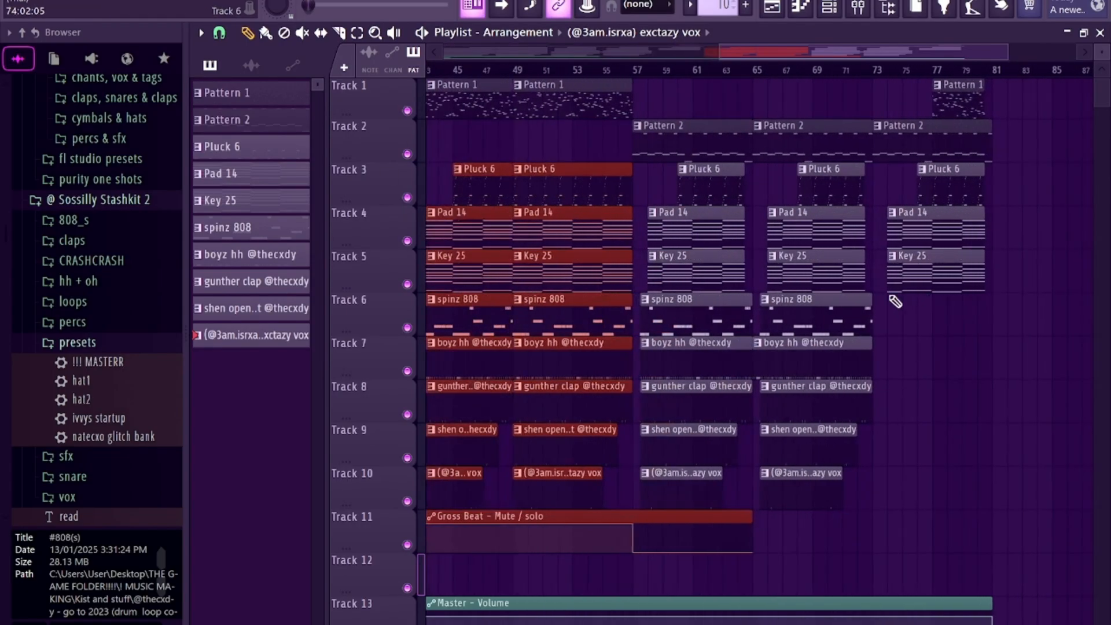
{"action": "left_click_drag", "start_coordinate": [842, 123], "coordinate": [773, 145]}
{"action": "left_click_drag", "start_coordinate": [1026, 102], "coordinate": [1042, 288]}
- Inspect the Gross Beat effect and its 1 Beat Gate volume preset on mixer Insert 1
{"action": "key", "text": "F9"}
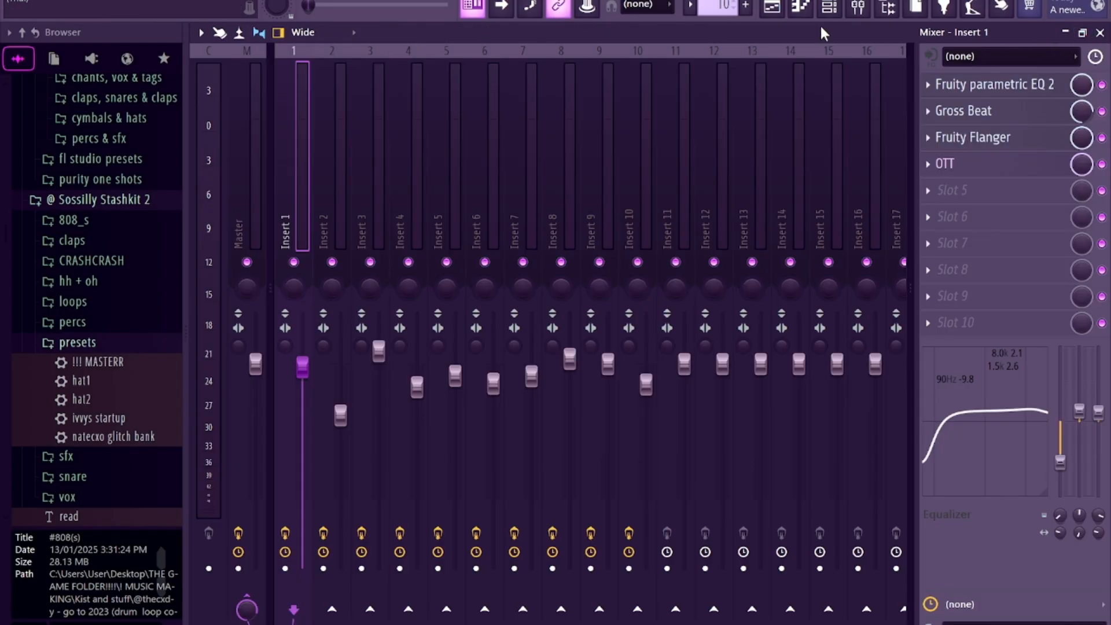
{"action": "left_click", "coordinate": [994, 114]}
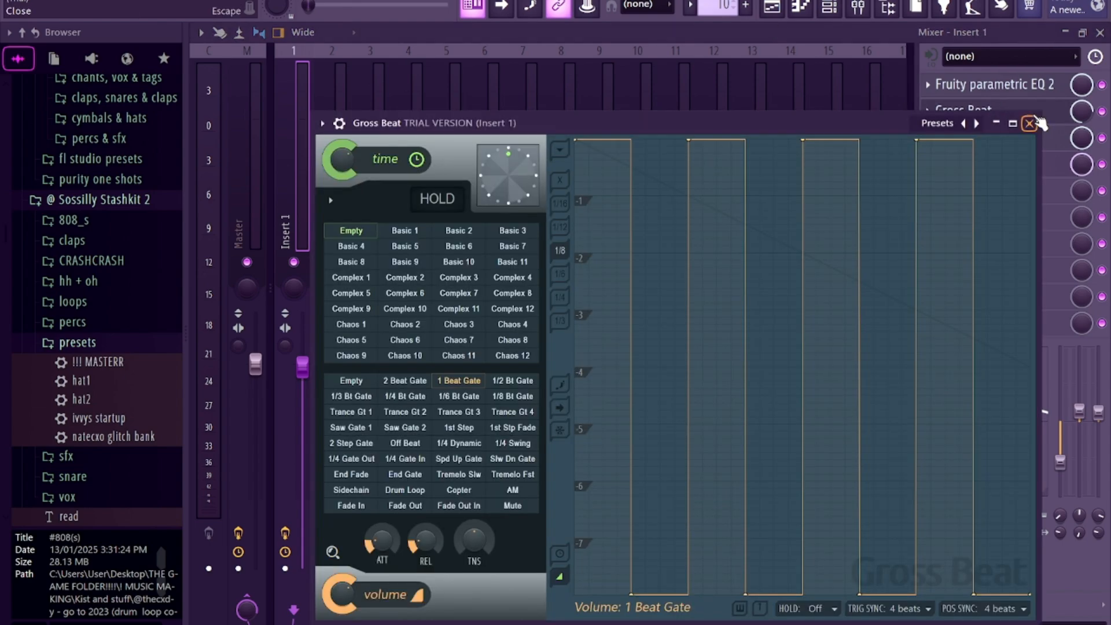
{"action": "left_click", "coordinate": [1037, 122]}
- Examine the Gross Beat mute/solo automation clip on playlist Track 11 around bar 17
{"action": "key", "text": "F9"}
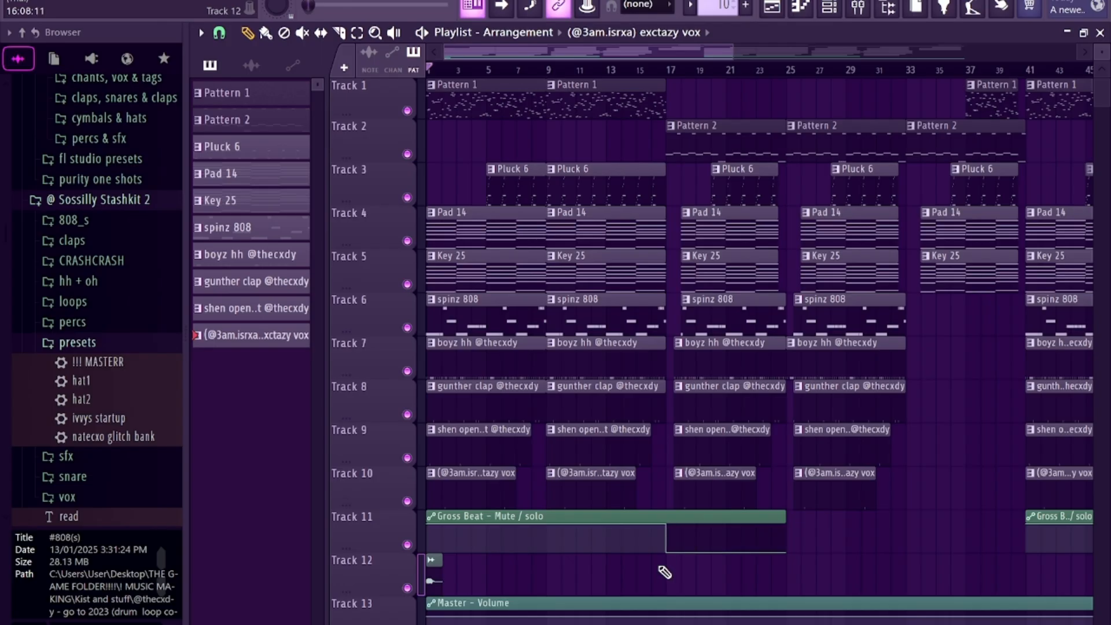
{"action": "scroll", "coordinate": [662, 570], "scroll_direction": "down", "scroll_amount": 1}
{"action": "scroll", "coordinate": [678, 530], "scroll_direction": "up", "scroll_amount": 3}
{"action": "scroll", "coordinate": [674, 489], "scroll_direction": "down", "scroll_amount": 3}
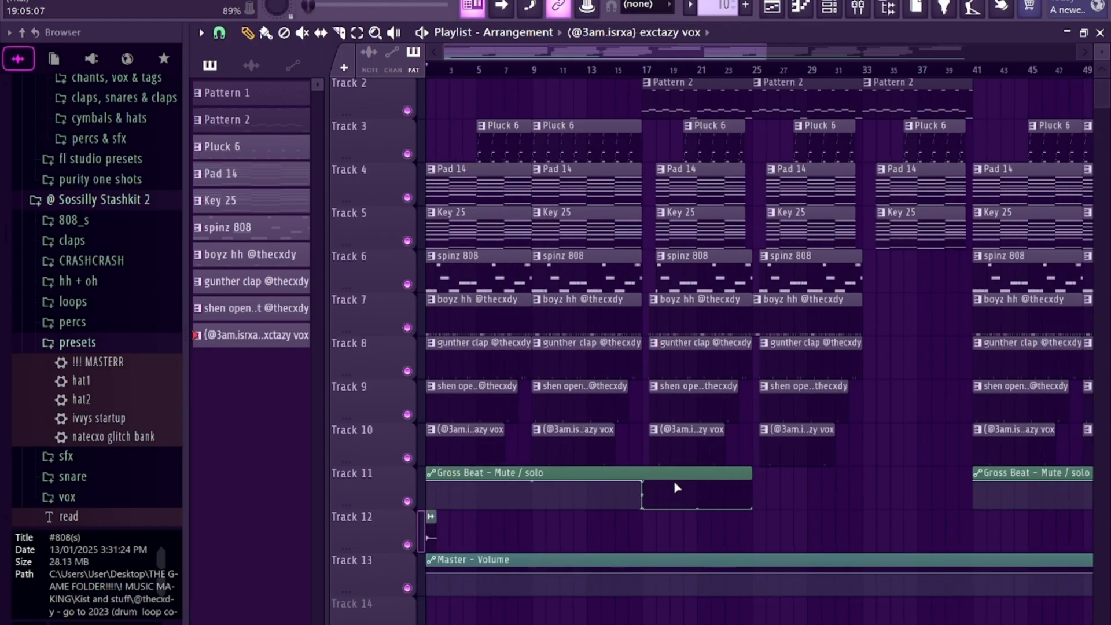
{"action": "scroll", "coordinate": [676, 490], "scroll_direction": "down", "scroll_amount": 2}
- Create an automation clip for the mute/solo switch of Gross Beat on mixer Insert 1
{"action": "left_click", "coordinate": [861, 7]}
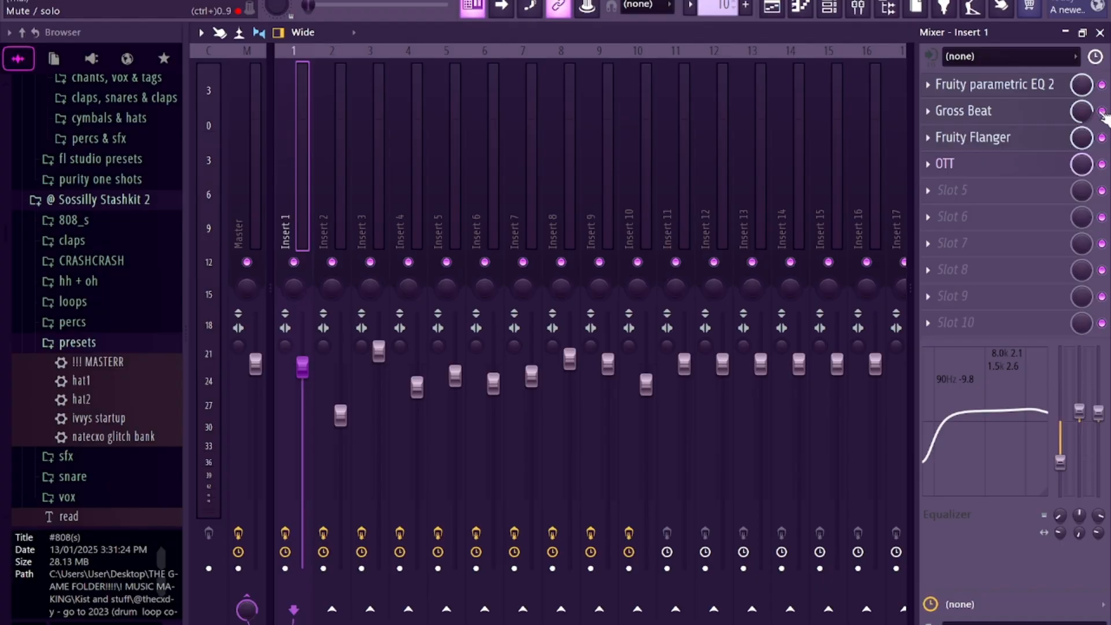
{"action": "right_click", "coordinate": [1103, 113]}
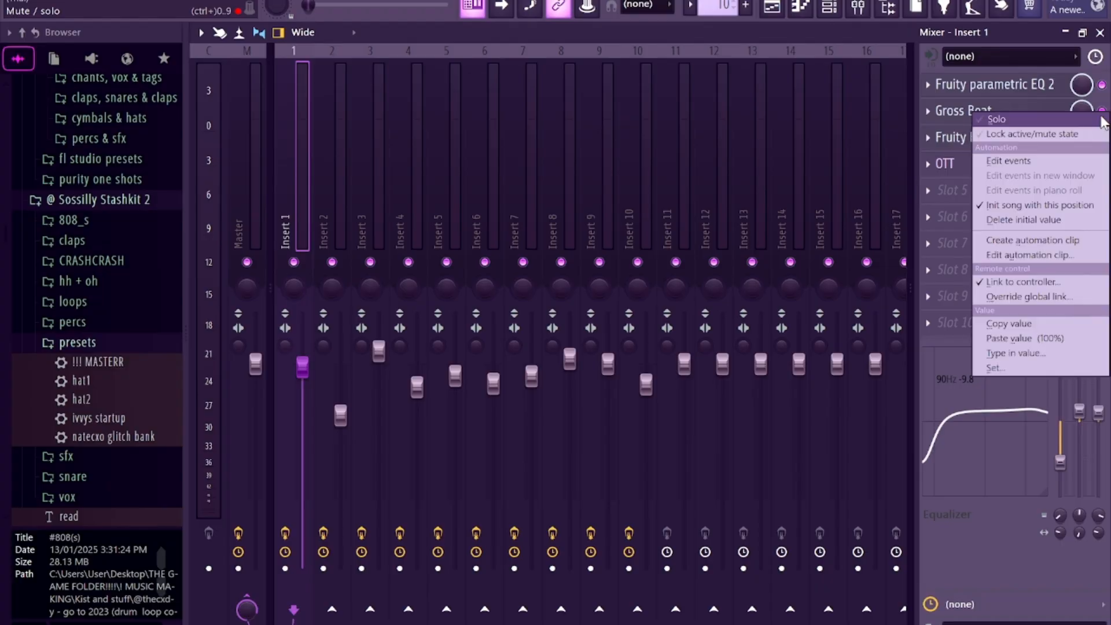
{"action": "left_click", "coordinate": [1052, 250]}
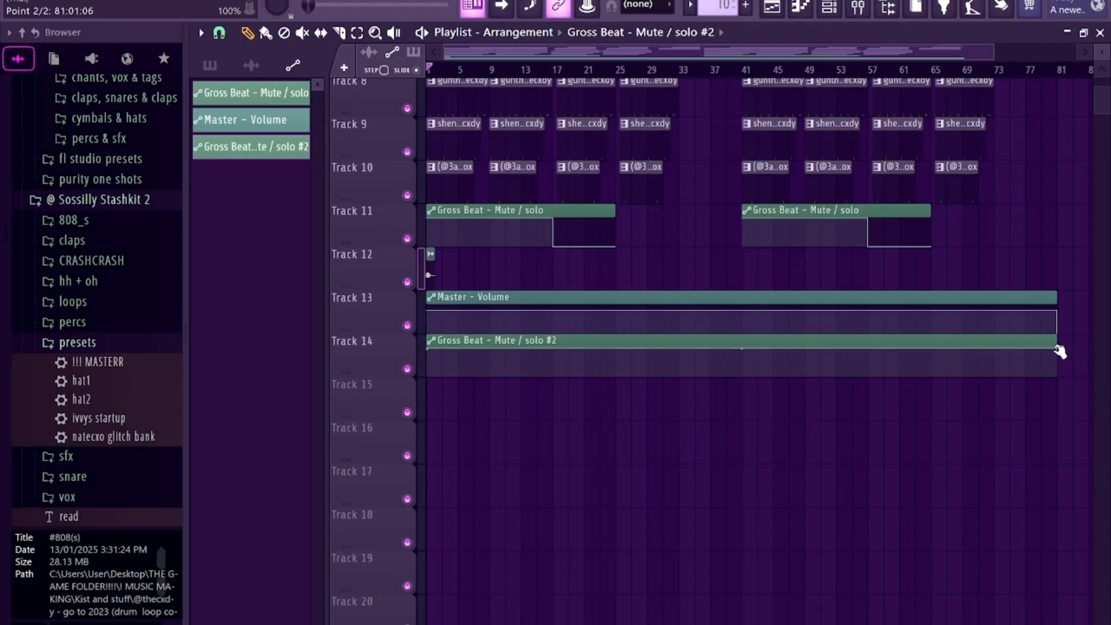
- Shorten the new mute/solo automation clip on Track 14 to about bar 19 and paste the 100% value onto its first point
{"action": "left_click_drag", "start_coordinate": [1045, 349], "coordinate": [568, 330]}
{"action": "scroll", "coordinate": [401, 389], "scroll_direction": "up", "scroll_amount": 5}
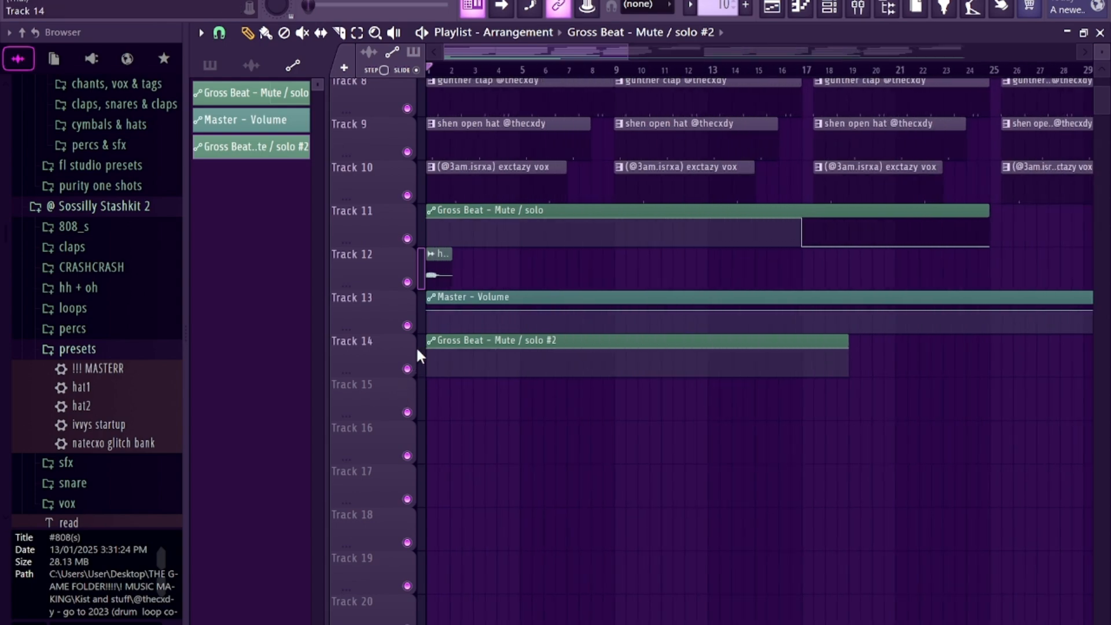
{"action": "right_click", "coordinate": [431, 350]}
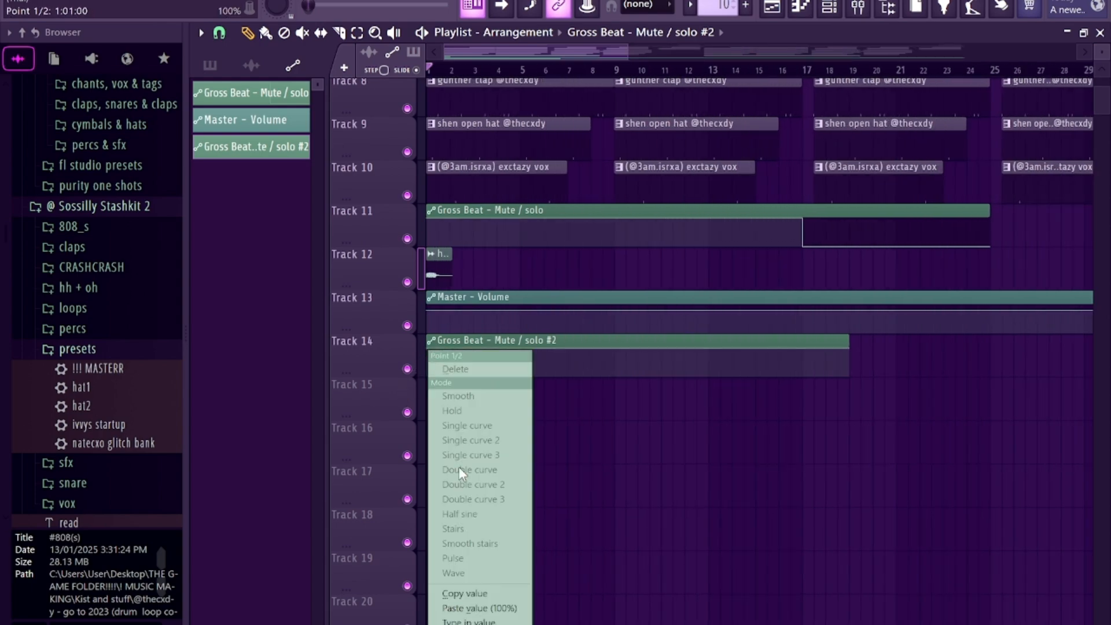
{"action": "left_click", "coordinate": [476, 608]}
- Add a point at the lowest level at bar 7 of the Track 14 automation clip and lower its end point
{"action": "scroll", "coordinate": [565, 361], "scroll_direction": "up", "scroll_amount": 2}
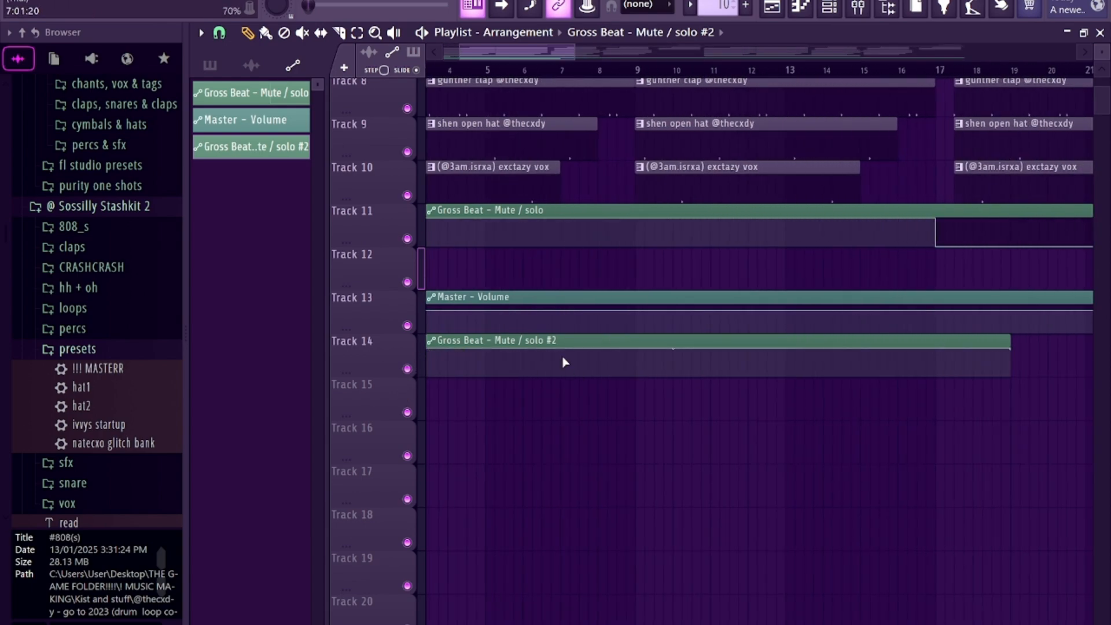
{"action": "right_click", "coordinate": [565, 374]}
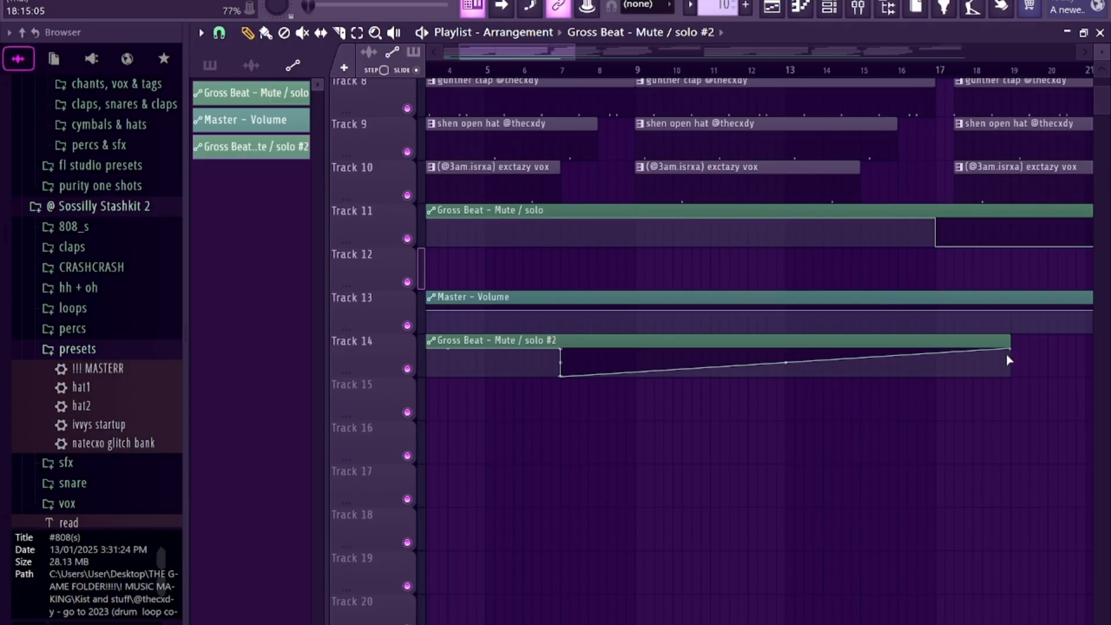
{"action": "left_click_drag", "start_coordinate": [1010, 353], "coordinate": [1013, 401]}
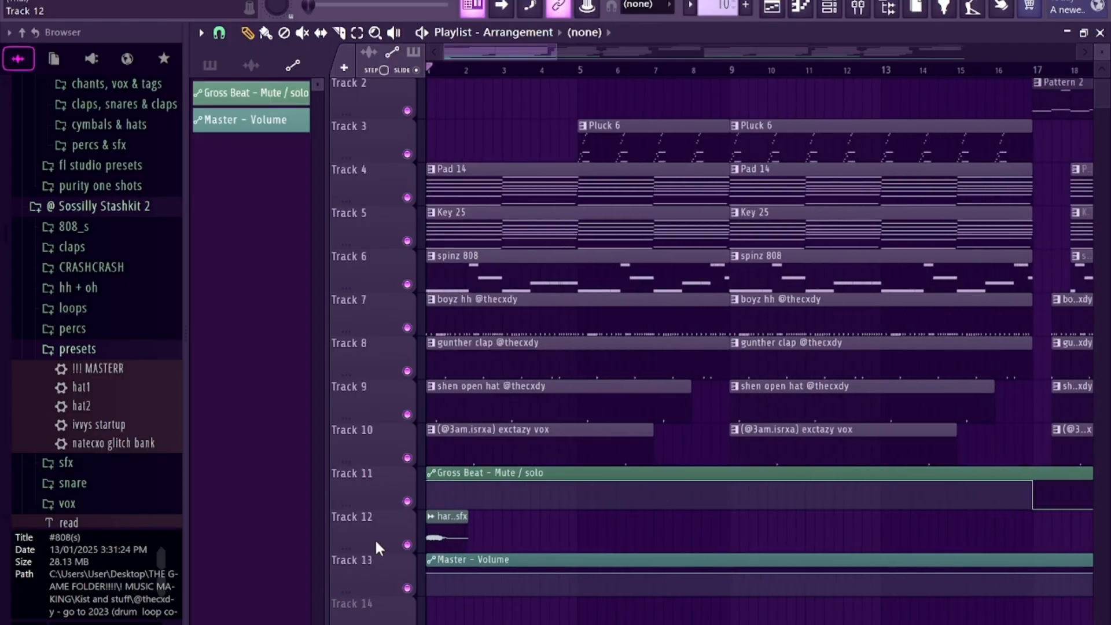
- Review the whole arrangement in the playlist, including the sound effect on Track 12 and the Master volume automation on Track 13
{"action": "scroll", "coordinate": [377, 547], "scroll_direction": "up", "scroll_amount": 3}
{"action": "mouse_move", "coordinate": [543, 528]}
{"action": "left_mouse_down"}
{"action": "mouse_move", "coordinate": [428, 528]}
{"action": "mouse_move", "coordinate": [543, 522]}
{"action": "left_mouse_up"}
{"action": "scroll", "coordinate": [554, 520], "scroll_direction": "down", "scroll_amount": 6}
{"action": "scroll", "coordinate": [559, 522], "scroll_direction": "down", "scroll_amount": 4}
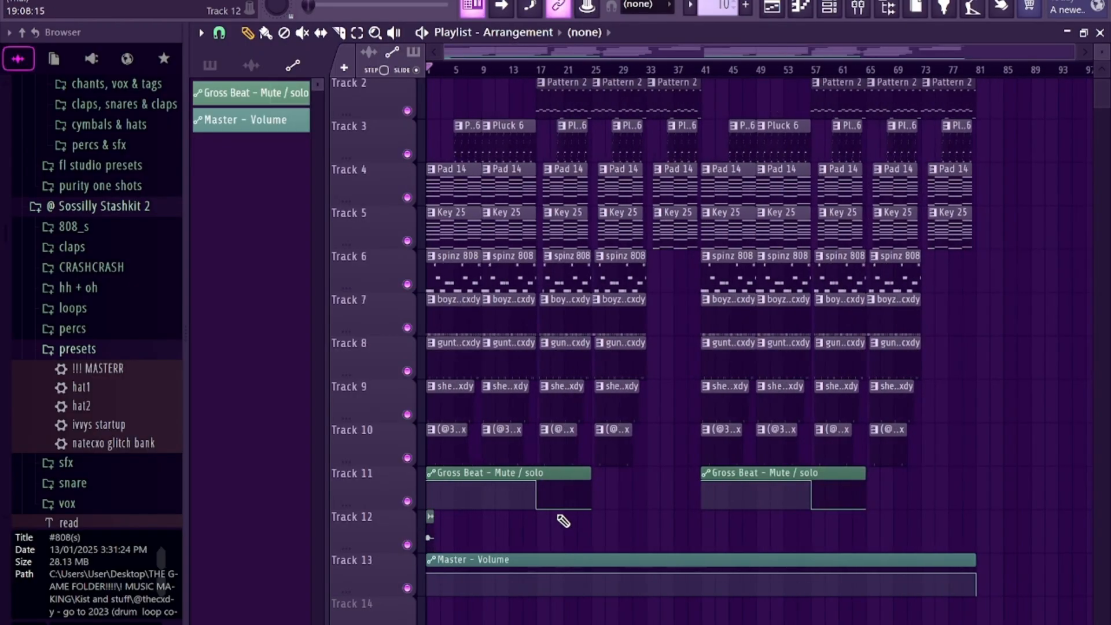
{"action": "scroll", "coordinate": [839, 446], "scroll_direction": "up", "scroll_amount": 1}
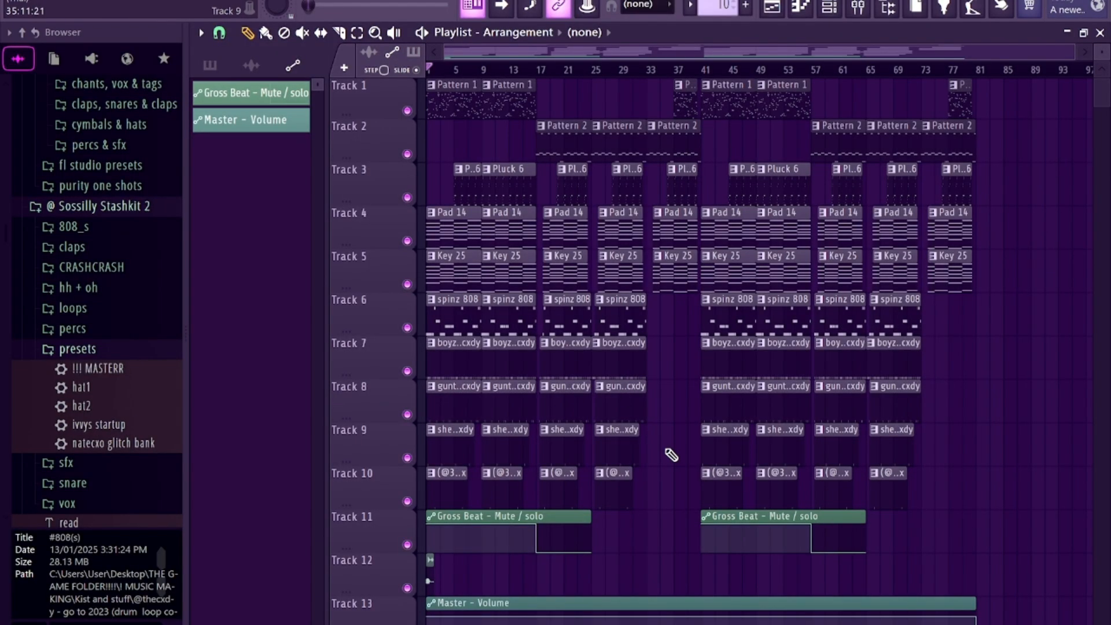